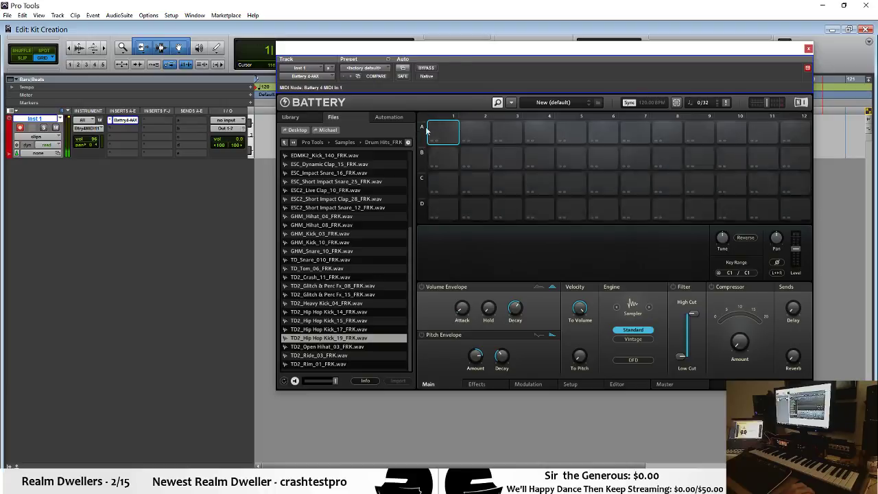
# Step: Load TD2_Hip Hop Kick_19_FRK.wav into cell A1 and audition the ESC snare and clap samples, ending on ESC_Short Impact Snare_25_FRK.wav
pyautogui.moveTo(349, 338); pyautogui.dragTo(442, 132)
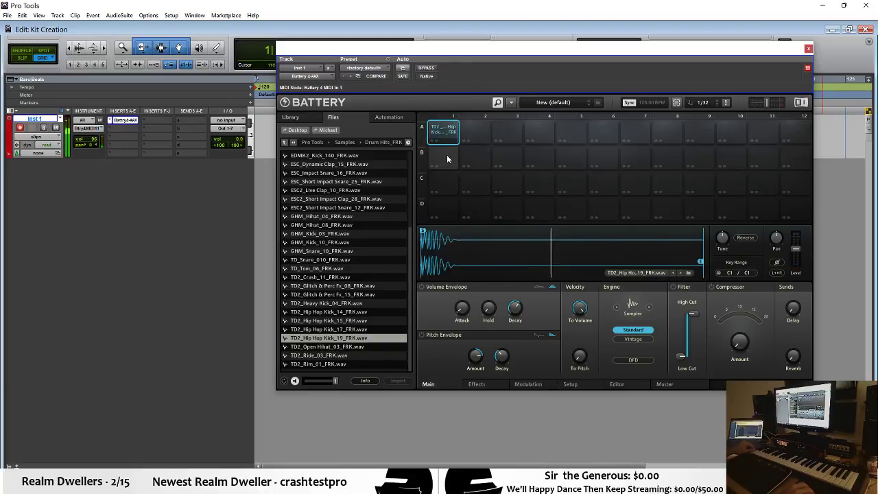
pyautogui.click(385, 182)
pyautogui.click(364, 207)
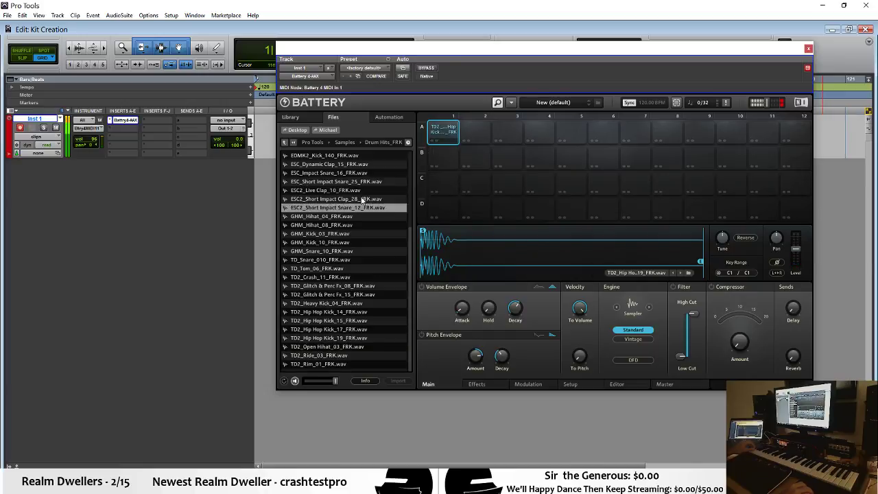
pyautogui.click(361, 190)
pyautogui.click(361, 182)
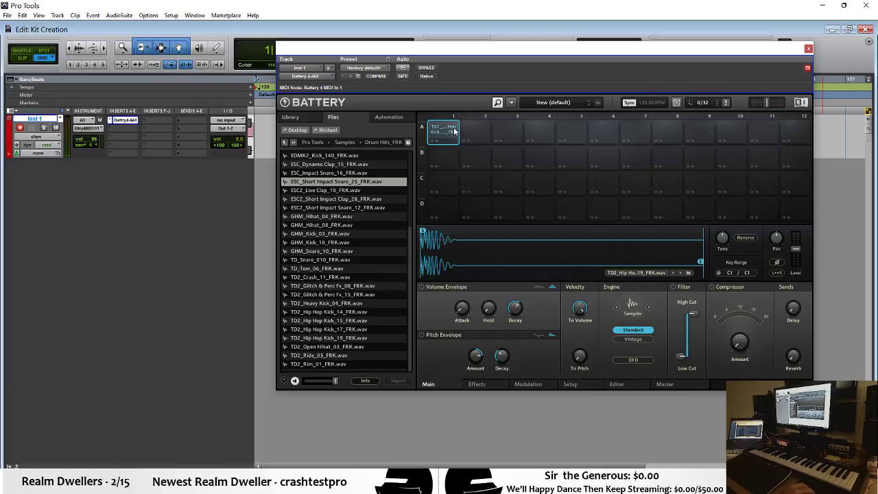
# Step: Try to place ESC_Short Impact Snare_25_FRK.wav from the Battery browser directly into the session below the instrument track
pyautogui.moveTo(377, 183); pyautogui.dragTo(132, 223)
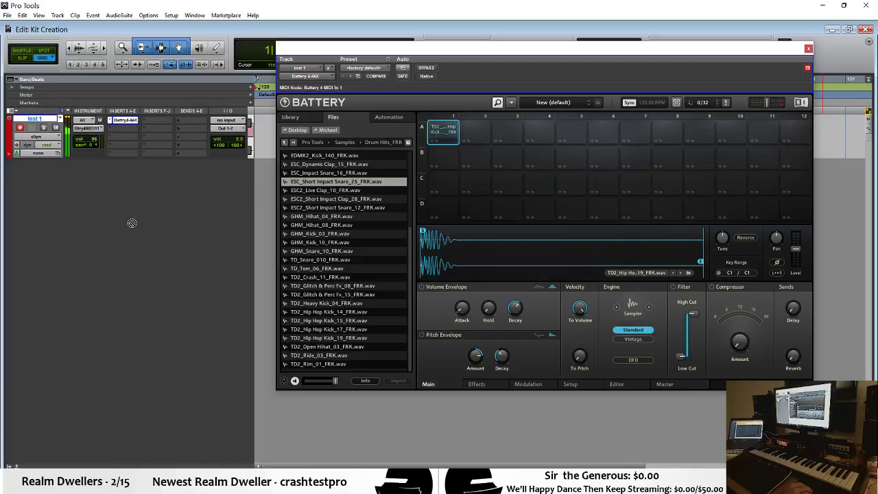
pyautogui.doubleClick(53, 162)
pyautogui.click(511, 186)
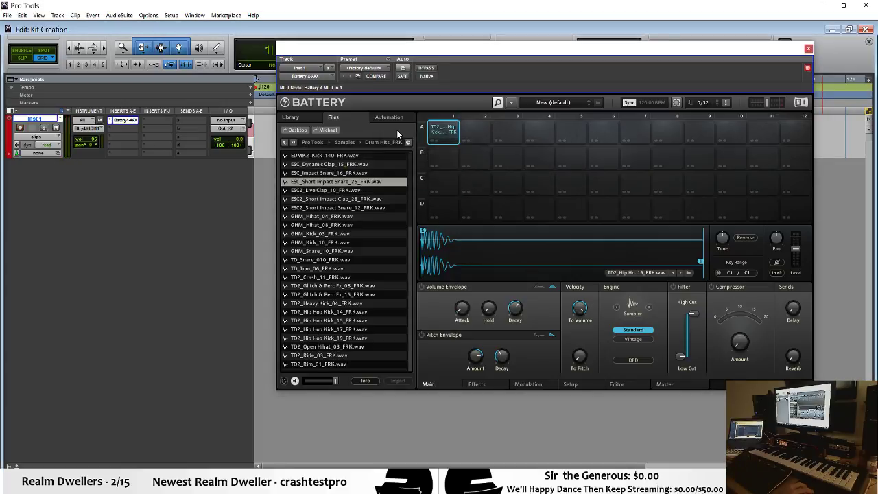
# Step: Start an audio import and browse to the Drum Hits_FRK folder inside Pro Tools > Samples
pyautogui.hotkey('ctrl', 'shift', 'i')
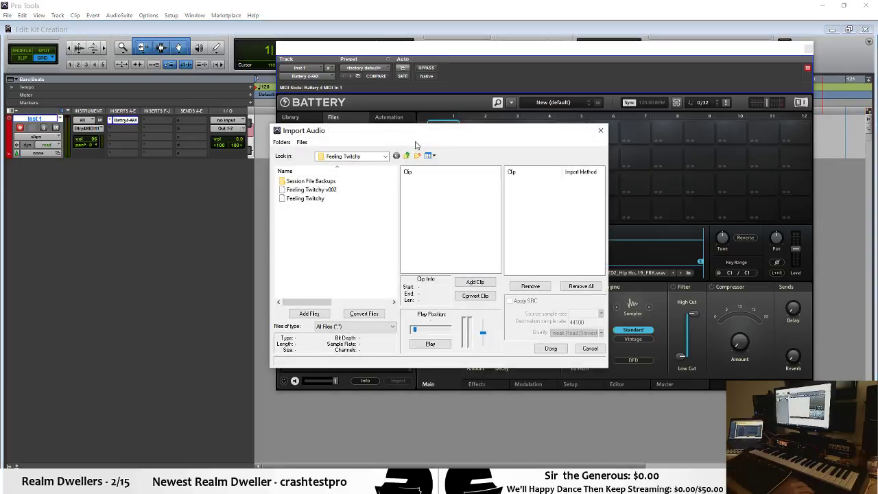
pyautogui.click(406, 157)
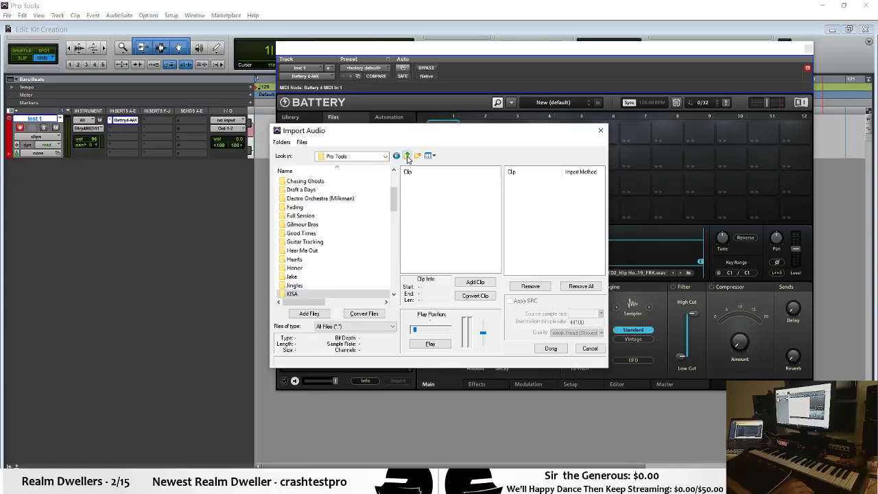
pyautogui.click(336, 208)
pyautogui.press('s')
pyautogui.doubleClick(331, 198)
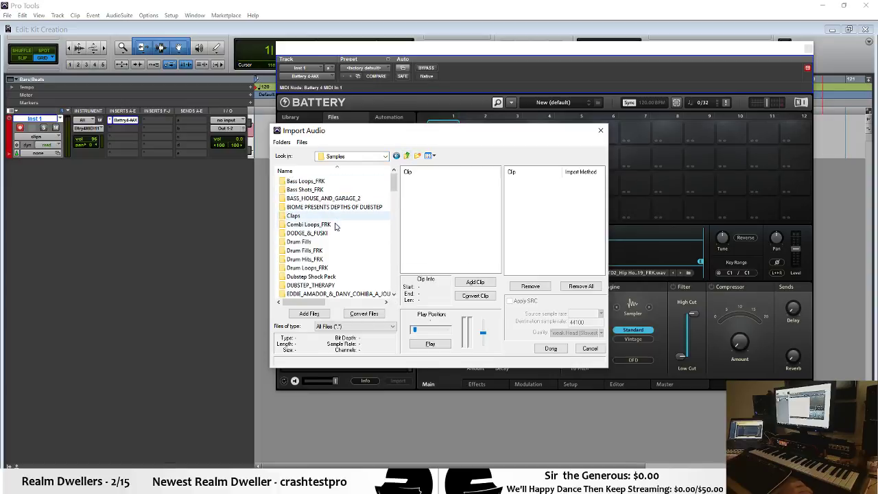
pyautogui.scroll(-2, 334, 231)
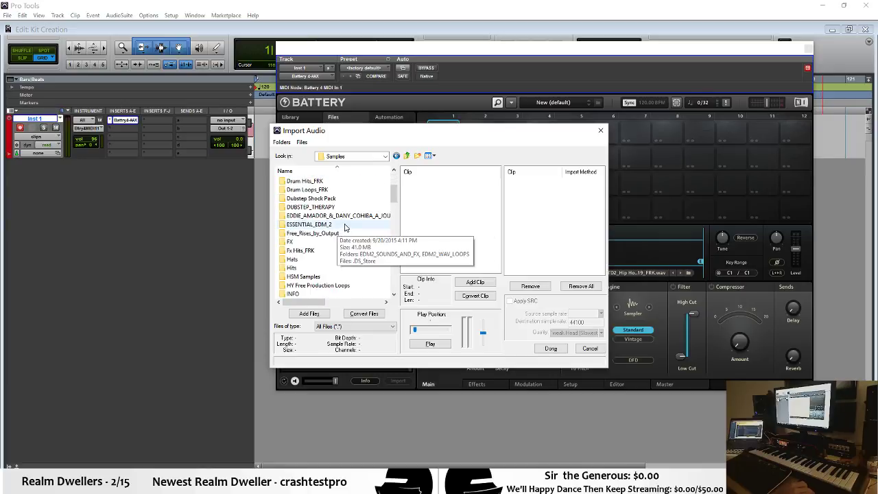
pyautogui.scroll(3, 356, 221)
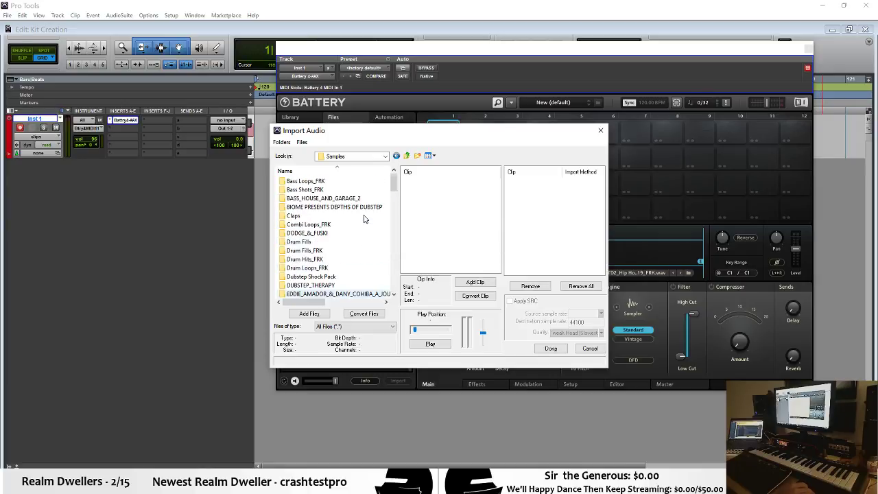
pyautogui.click(335, 260)
pyautogui.doubleClick(345, 260)
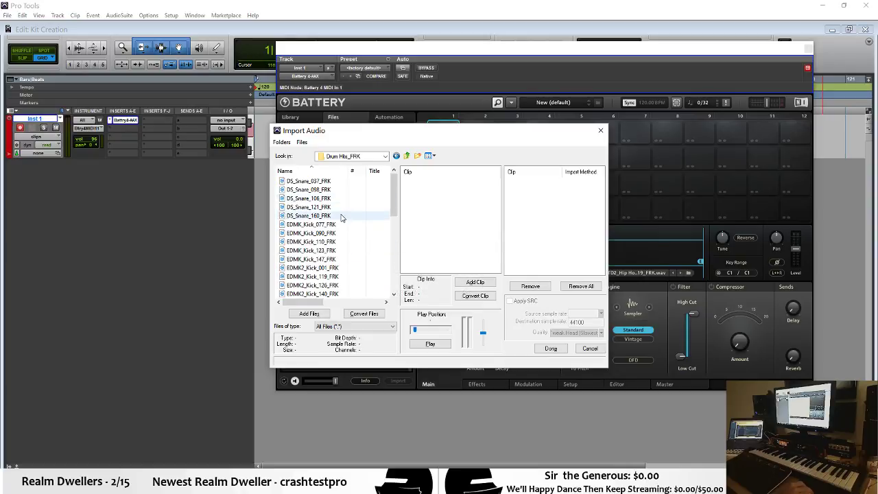
# Step: Look through the drum hit samples in the Drum Hits_FRK folder and preview ESC_Impact Snare_16_FRK
pyautogui.click(357, 214)
pyautogui.scroll(-3, 361, 213)
pyautogui.scroll(-3, 360, 213)
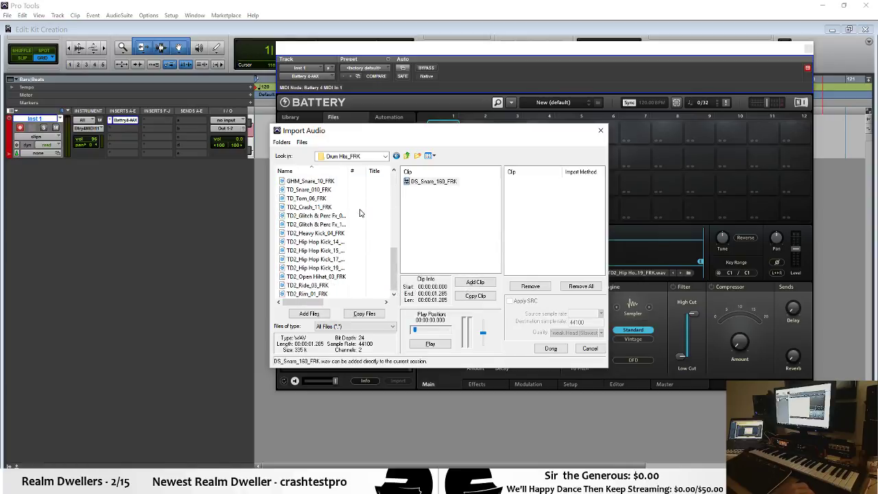
pyautogui.moveTo(445, 133); pyautogui.dragTo(350, 162)
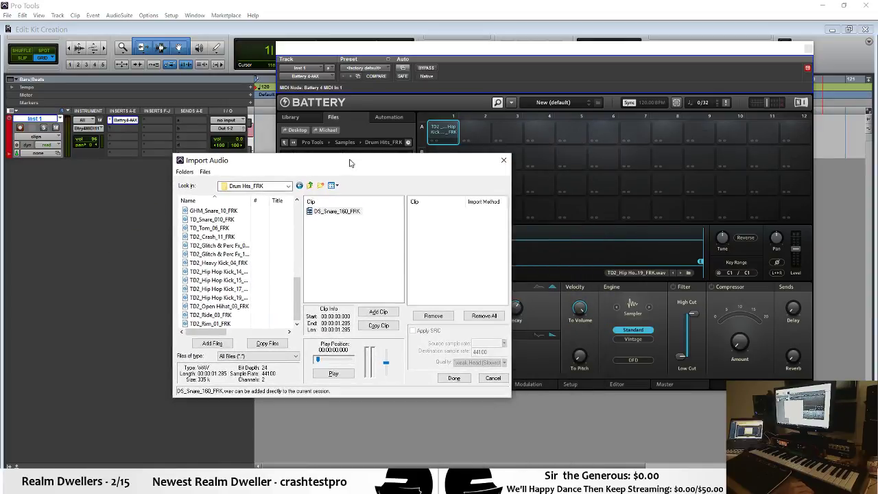
pyautogui.moveTo(250, 304); pyautogui.dragTo(249, 301)
pyautogui.scroll(3, 254, 274)
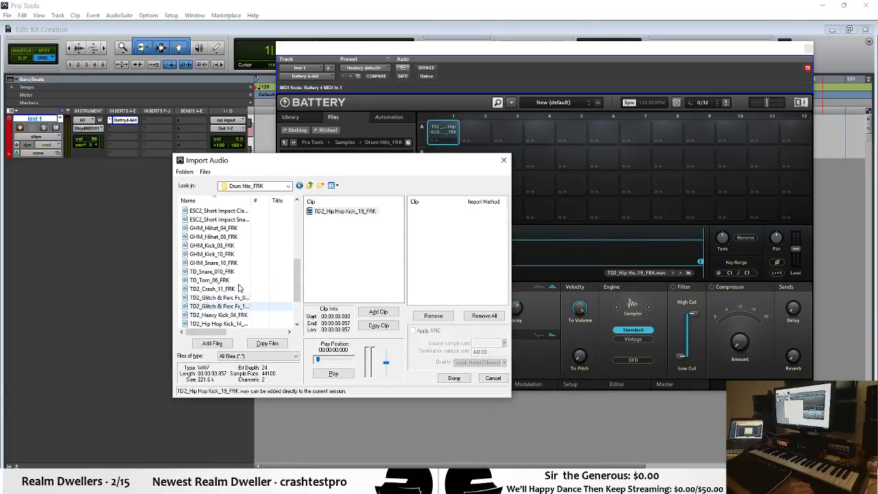
pyautogui.click(255, 212)
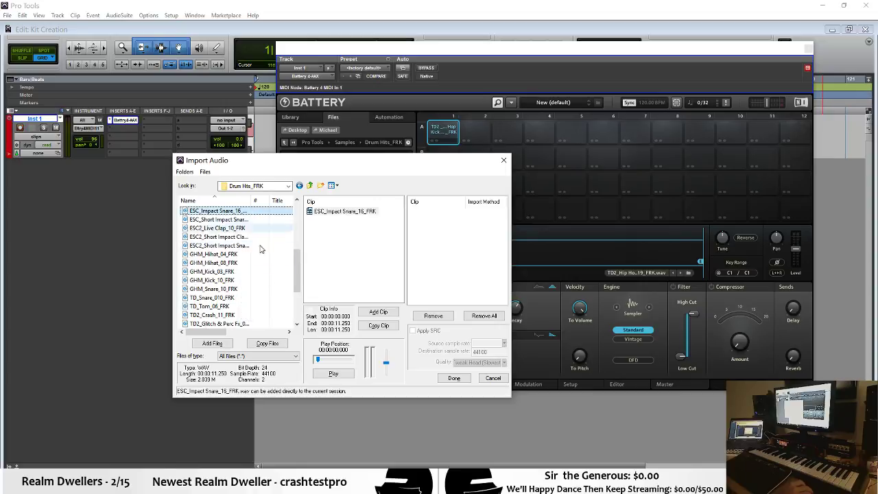
pyautogui.click(333, 373)
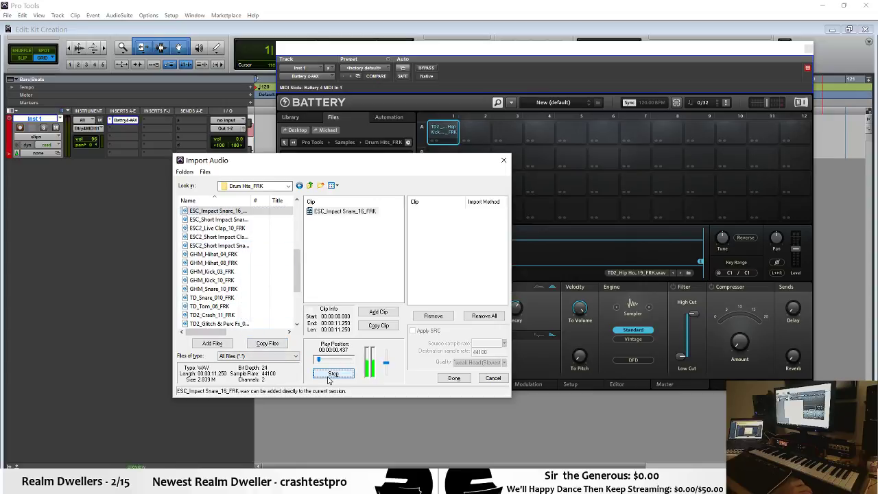
# Step: Add ESC_Short Impact Snare_25_FRK to the import and bring it in on a new track at Session Start
pyautogui.click(261, 219)
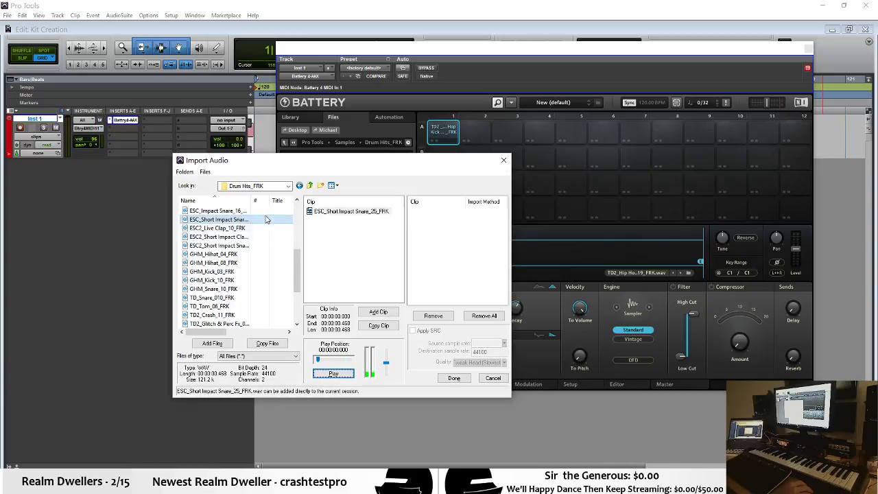
pyautogui.click(213, 343)
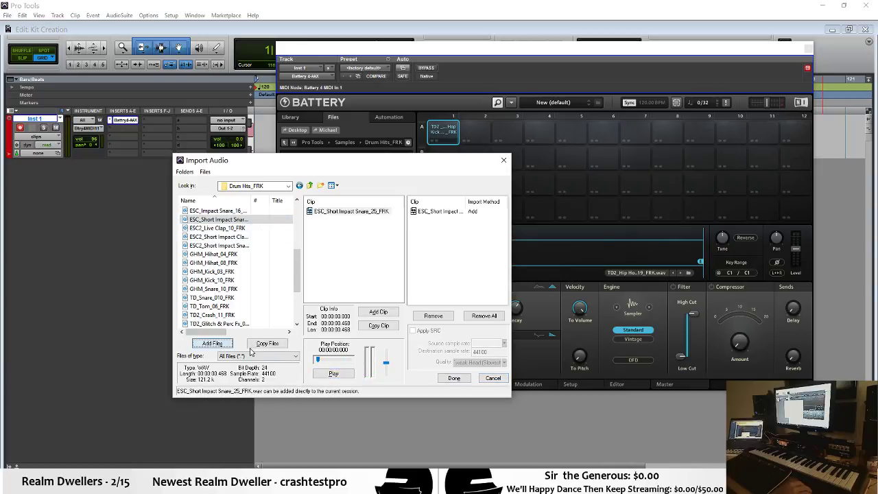
pyautogui.click(455, 379)
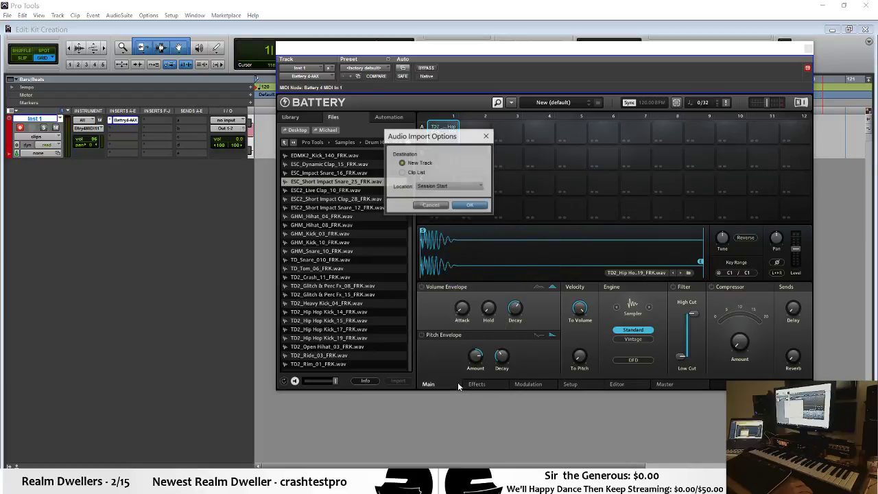
pyautogui.click(470, 206)
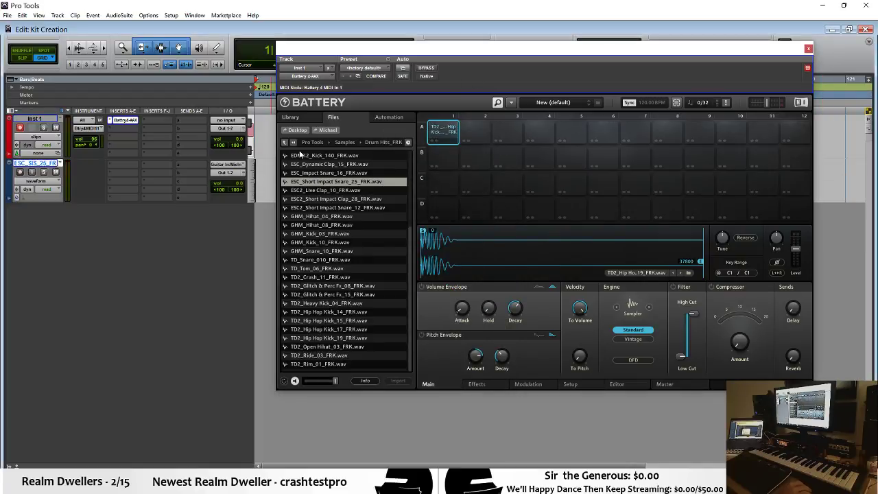
# Step: Close the Battery window and play back the imported snare clip at a closer timeline zoom
pyautogui.click(808, 48)
pyautogui.press('t')
pyautogui.press('t')
pyautogui.press('space')
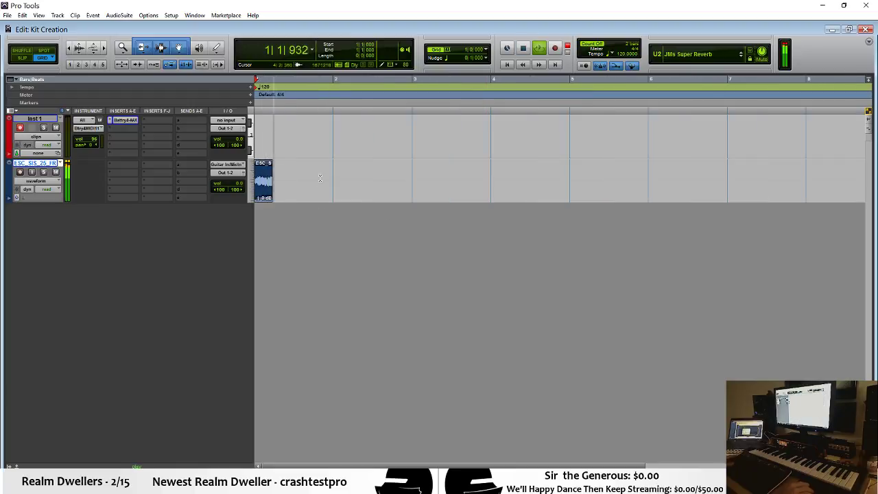
pyautogui.press('space')
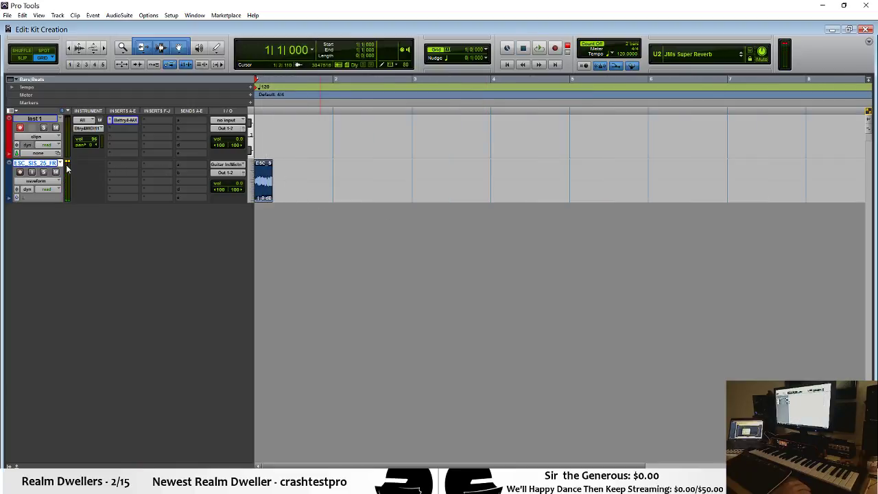
# Step: Raise the snare clip's gain to about 2.8 dB and play the clip back
pyautogui.moveTo(257, 197); pyautogui.dragTo(257, 187)
pyautogui.press('space')
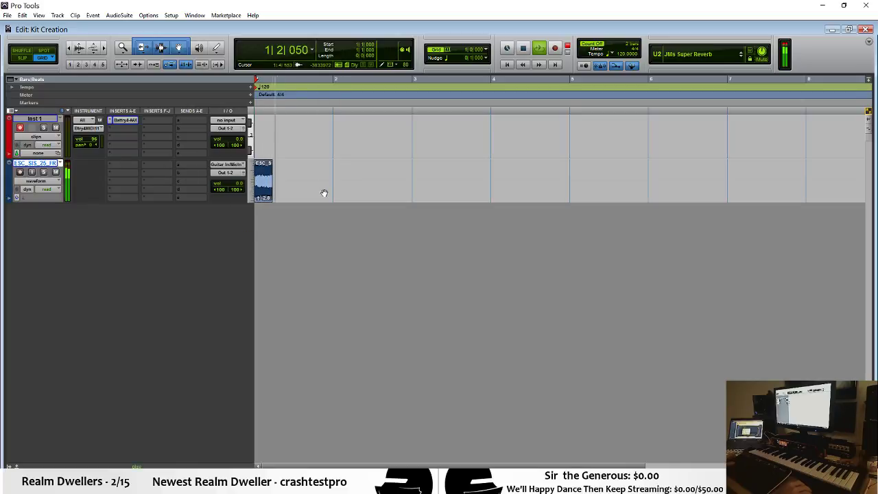
pyautogui.press('space')
# Step: Insert the multichannel LFOTool plug-in on the snare track's first insert slot and move its window clear of the clip
pyautogui.click(124, 163)
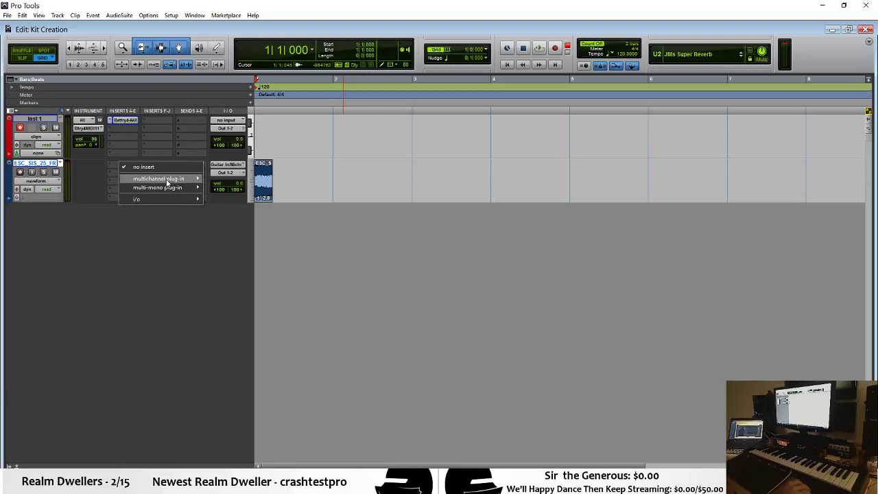
pyautogui.moveTo(175, 179)
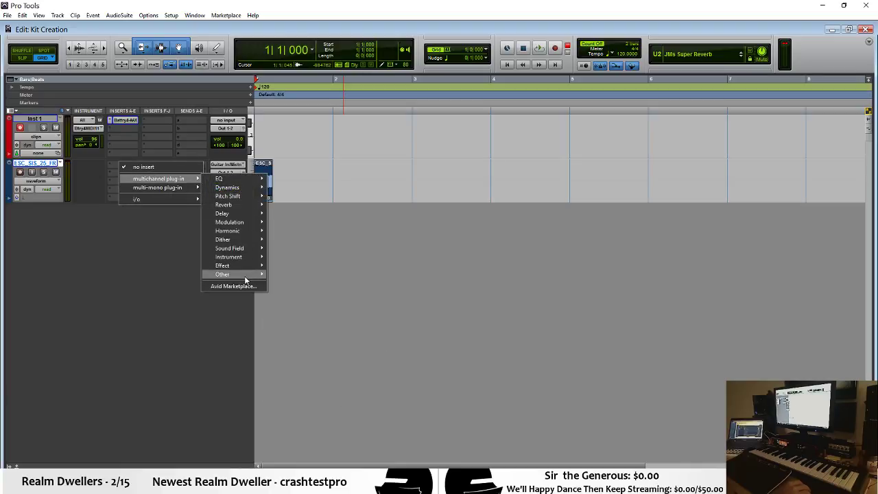
pyautogui.moveTo(244, 274)
pyautogui.click(309, 312)
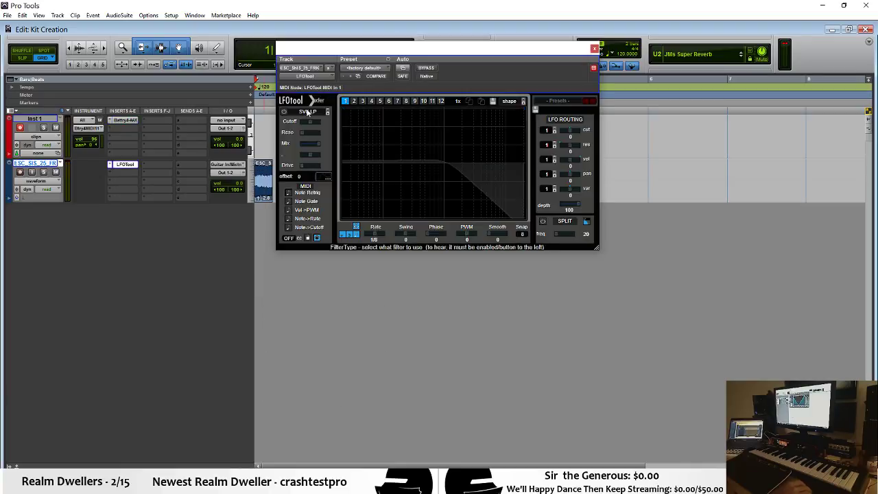
pyautogui.moveTo(476, 37); pyautogui.dragTo(588, 87)
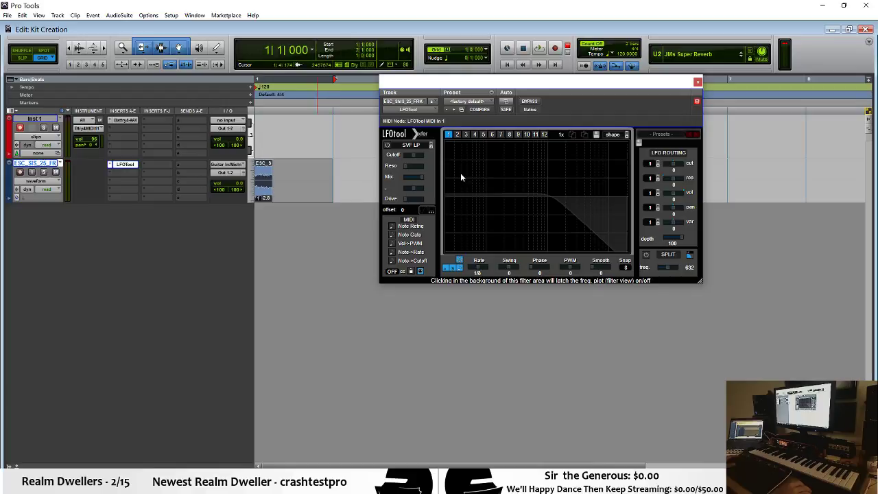
# Step: Start playback of the snare and load the Bounce To the Side preset in LFOTool
pyautogui.press('space')
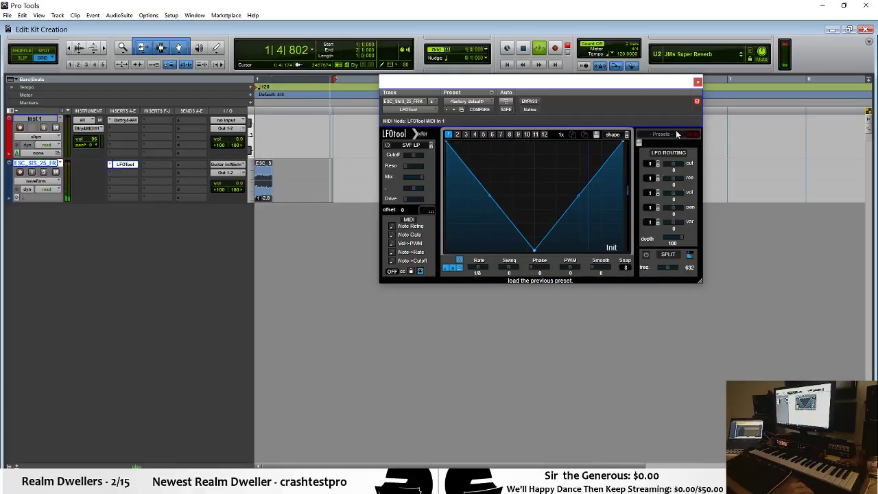
pyautogui.click(696, 134)
pyautogui.moveTo(696, 147)
pyautogui.click(750, 143)
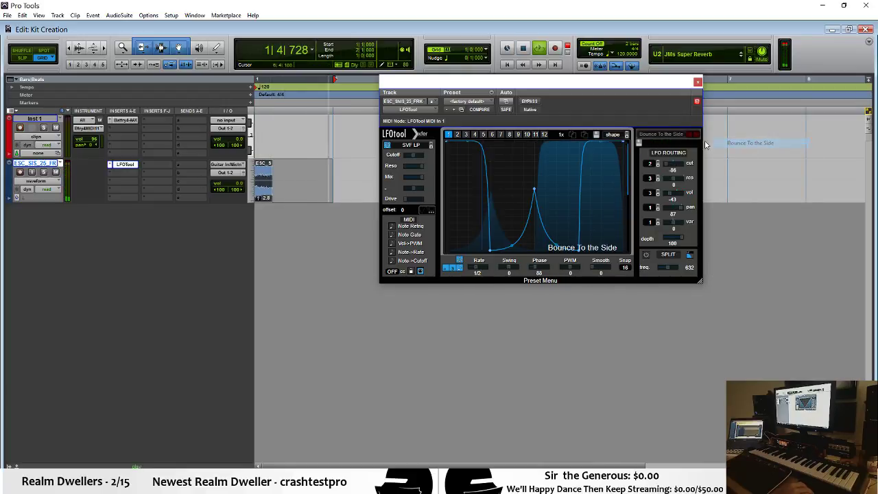
# Step: Advance LFOTool to the Bring it on preset and toggle the SVF LP filter's power during playback
pyautogui.click(696, 136)
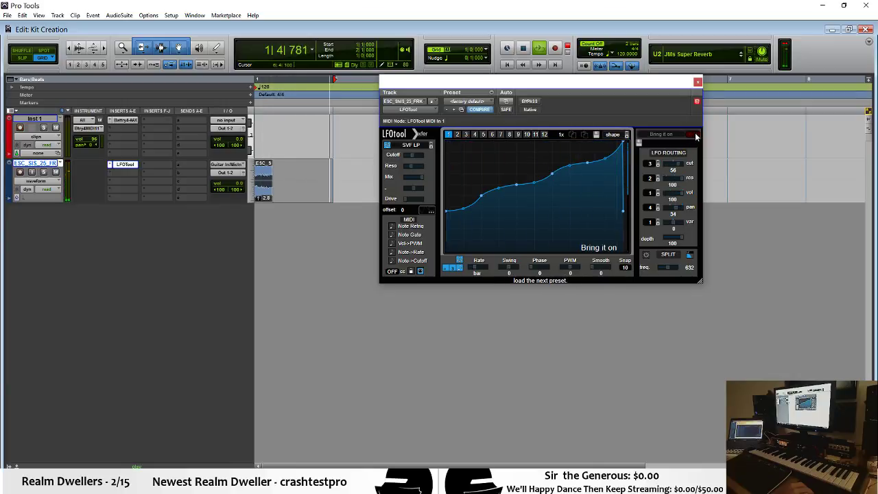
pyautogui.click(387, 145)
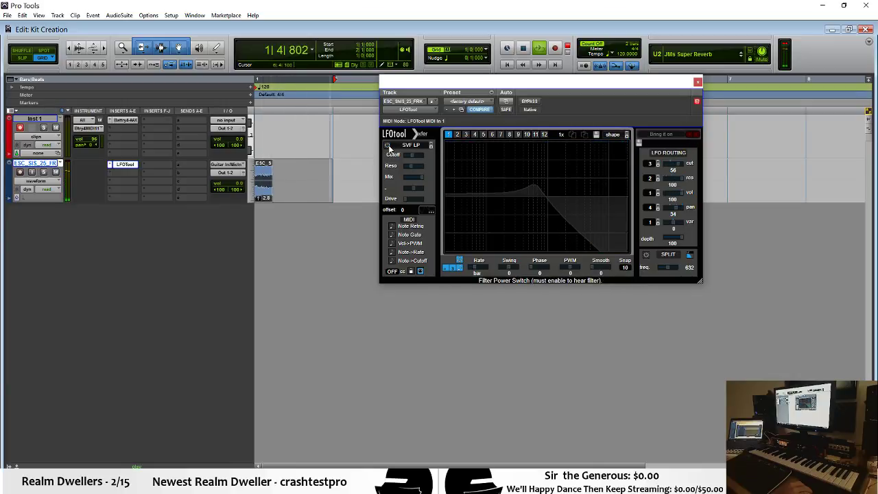
pyautogui.click(387, 145)
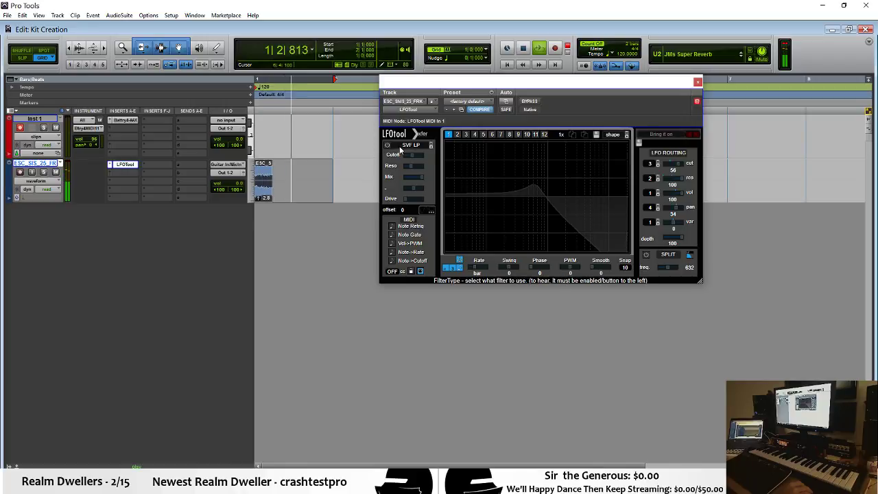
# Step: Advance LFOTool through its presets to Eat It Up and set the LFO rate to bar
pyautogui.click(697, 139)
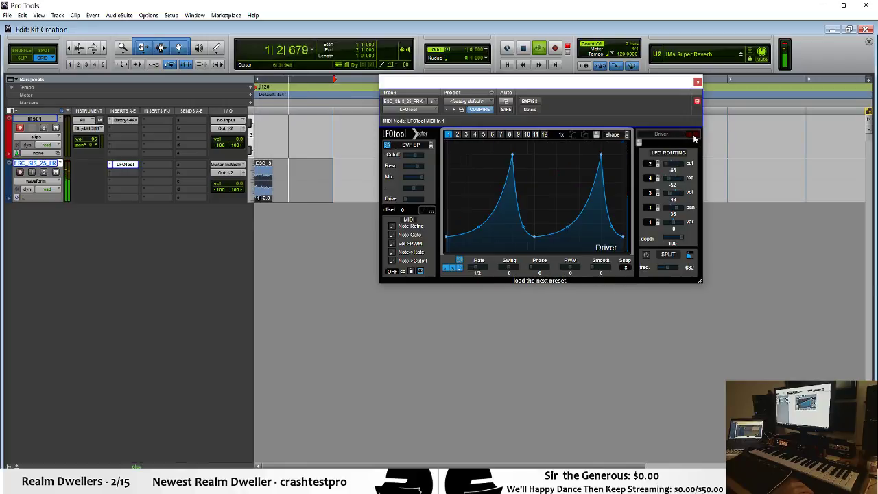
pyautogui.click(697, 138)
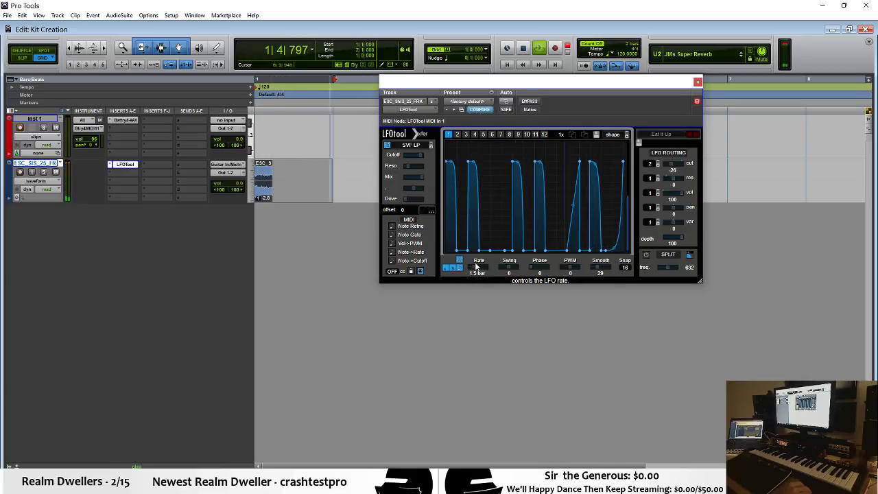
pyautogui.moveTo(477, 269)
pyautogui.mouseDown()
pyautogui.moveTo(493, 268)
pyautogui.moveTo(473, 268)
pyautogui.mouseUp()
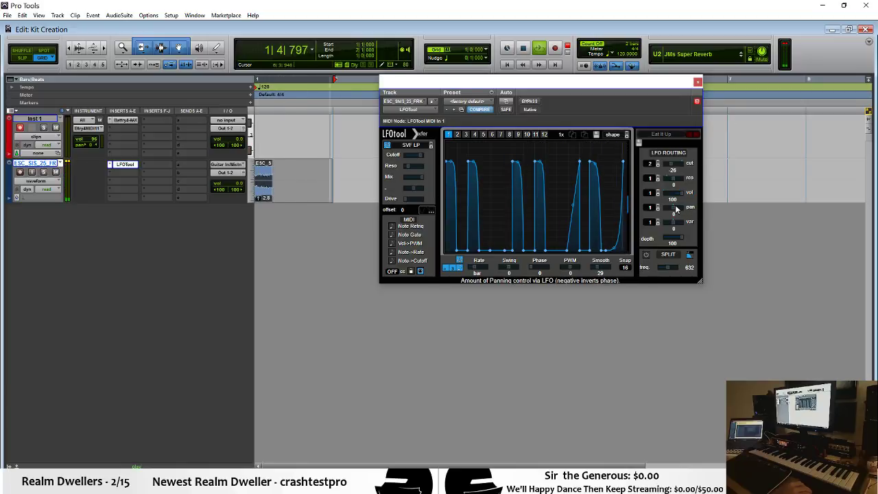
# Step: Close the LFOTool window, stop playback, and select the first two bars on the ESC snare track
pyautogui.moveTo(674, 208); pyautogui.dragTo(656, 229)
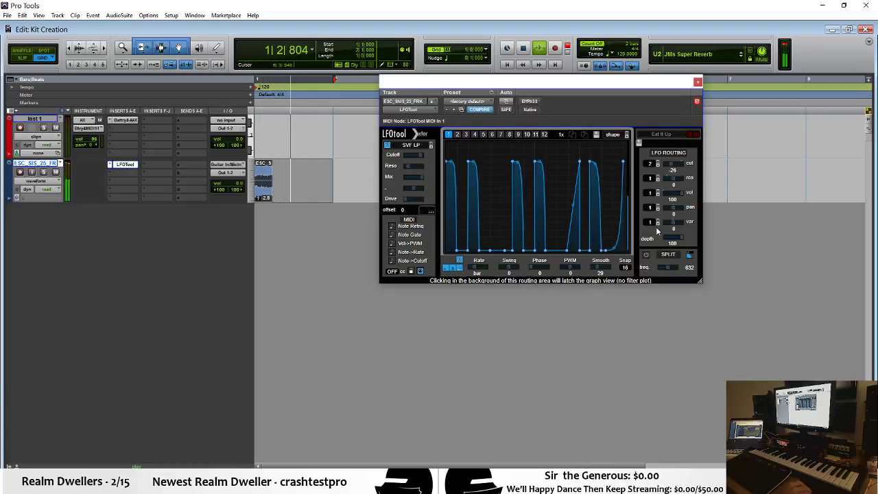
pyautogui.click(698, 82)
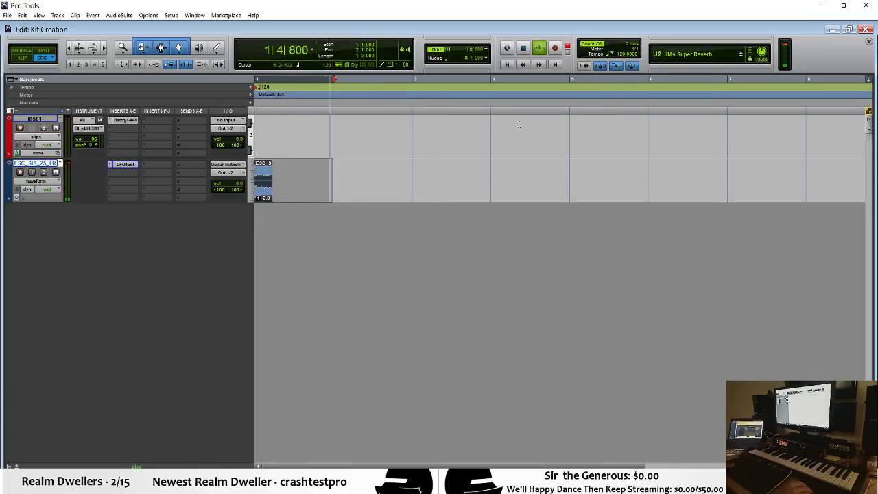
pyautogui.press('space')
pyautogui.click(339, 169)
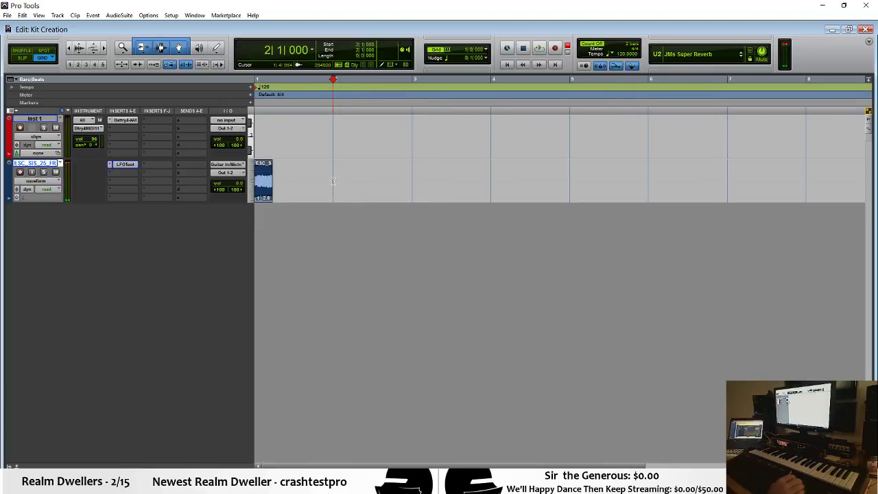
pyautogui.moveTo(409, 177); pyautogui.dragTo(121, 181)
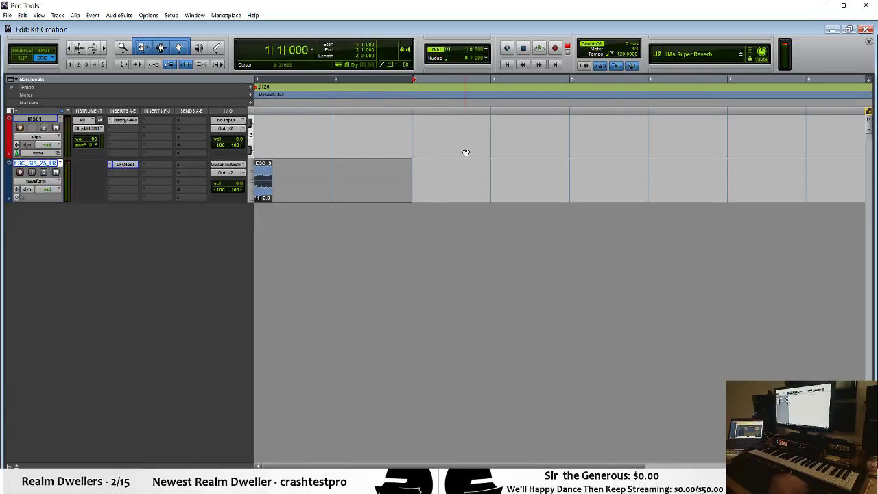
# Step: Bounce the selection offline as a multiple mono WAV named Glitch Snare 1, with Import After Bounce enabled
pyautogui.hotkey('ctrl', 'alt', 'b')
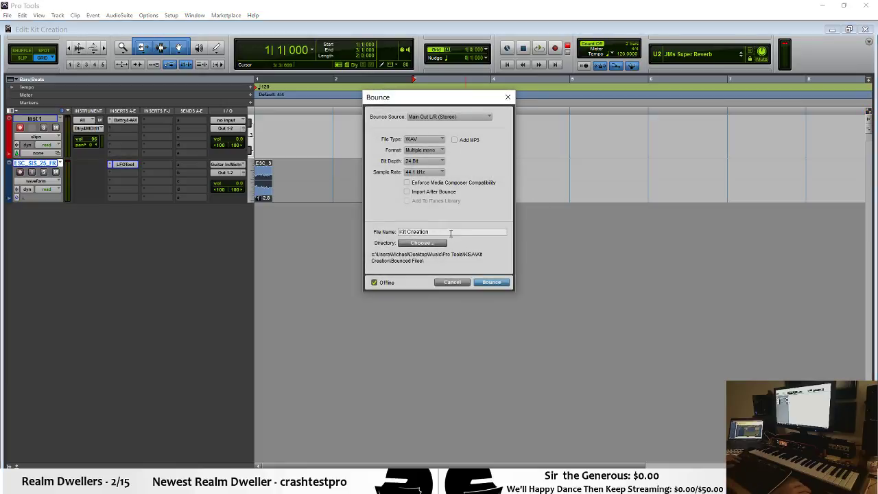
pyautogui.moveTo(450, 234); pyautogui.dragTo(366, 240)
pyautogui.write('Glitch Snare 1')
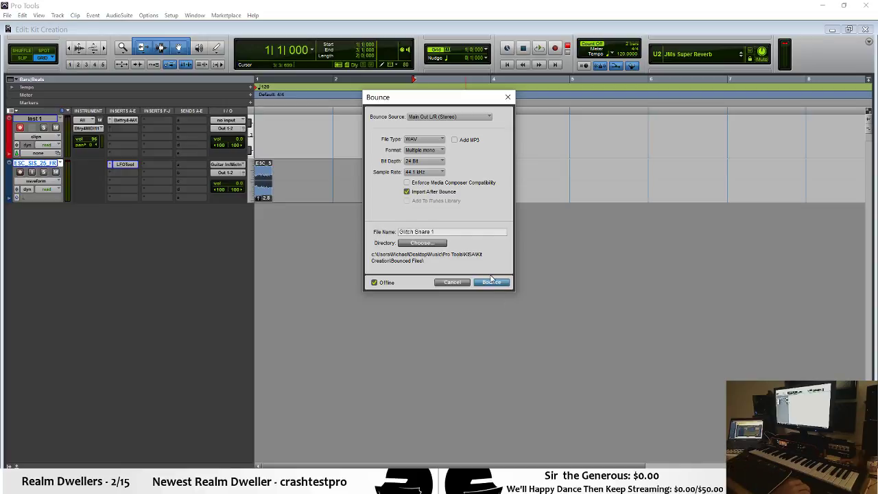
pyautogui.click(439, 151)
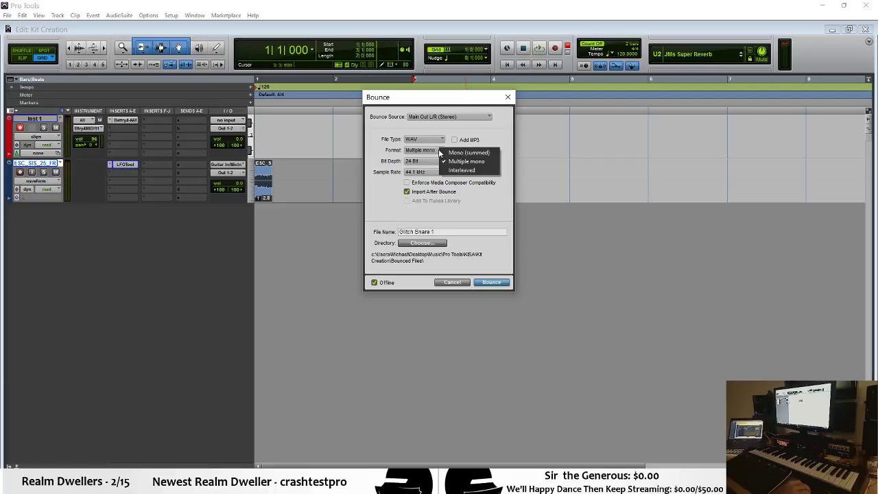
pyautogui.click(488, 219)
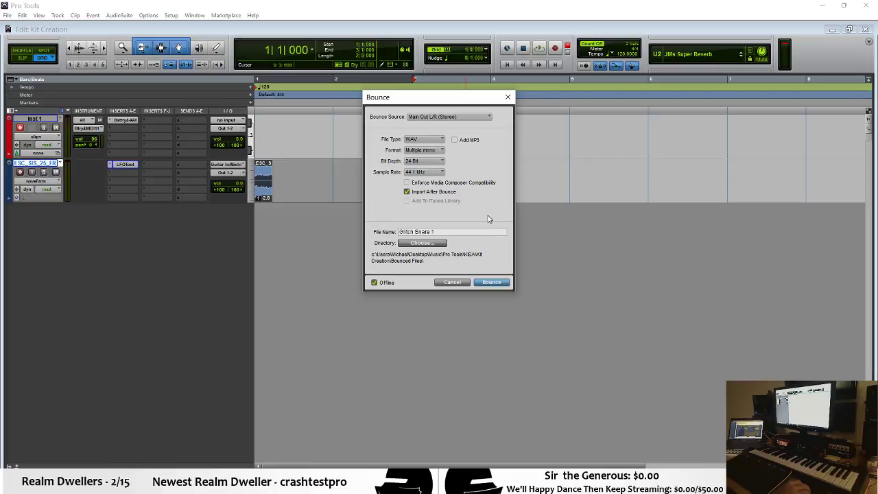
pyautogui.click(491, 282)
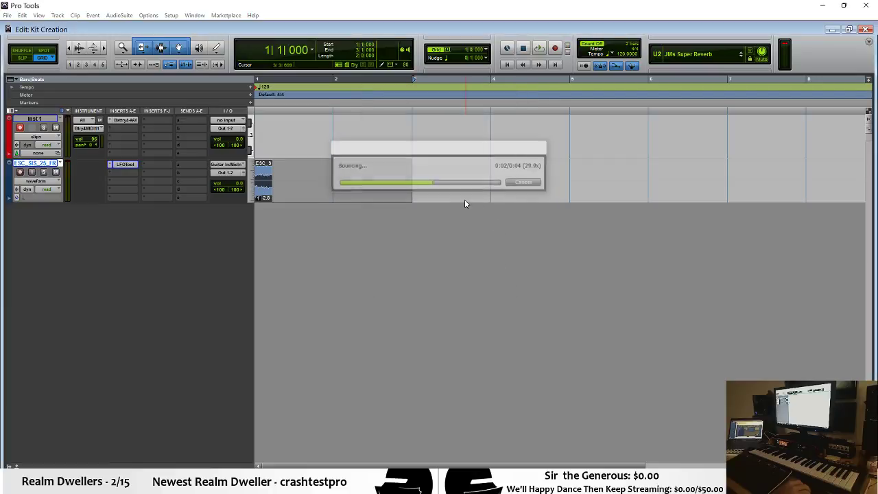
pyautogui.click(468, 205)
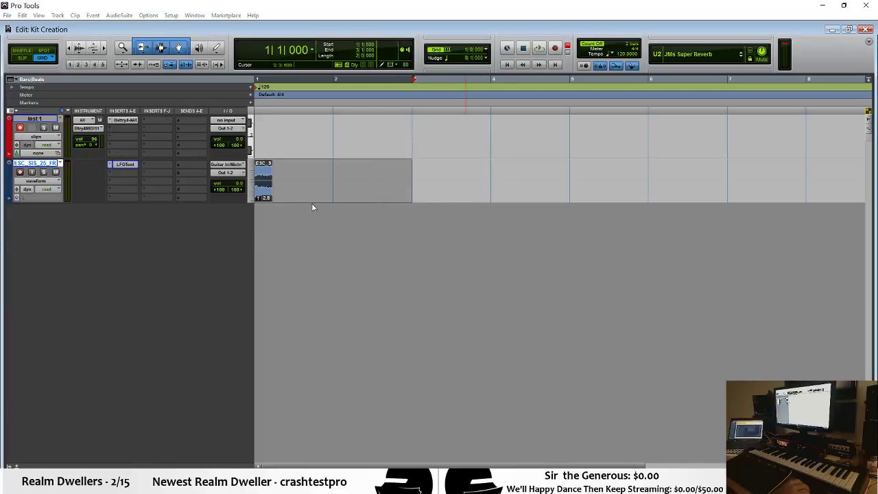
# Step: Set the grid to 1/4 note and trim the end of the Glitch Snare 1 clip back to one beat
pyautogui.moveTo(410, 222); pyautogui.dragTo(326, 232)
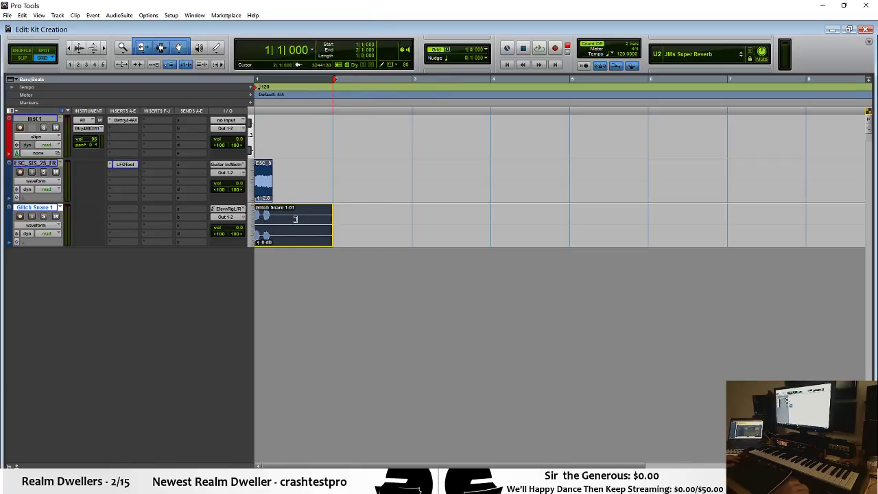
pyautogui.click(470, 50)
pyautogui.click(476, 78)
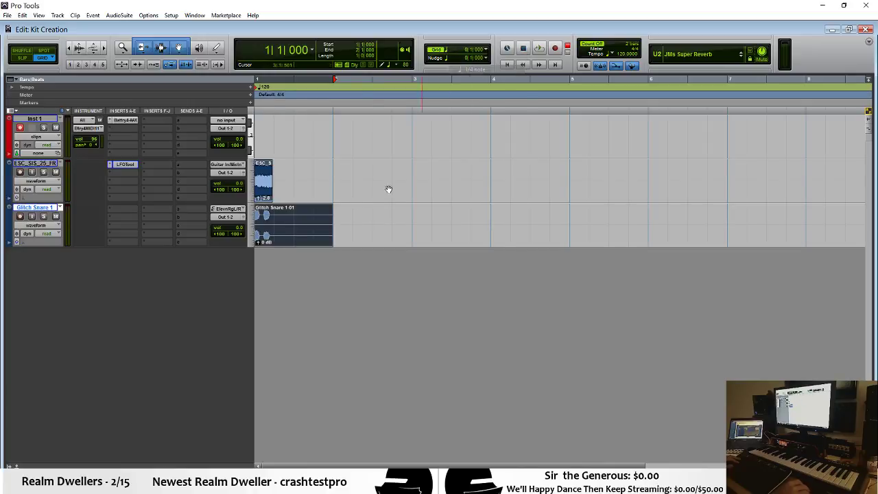
pyautogui.moveTo(329, 215); pyautogui.dragTo(274, 215)
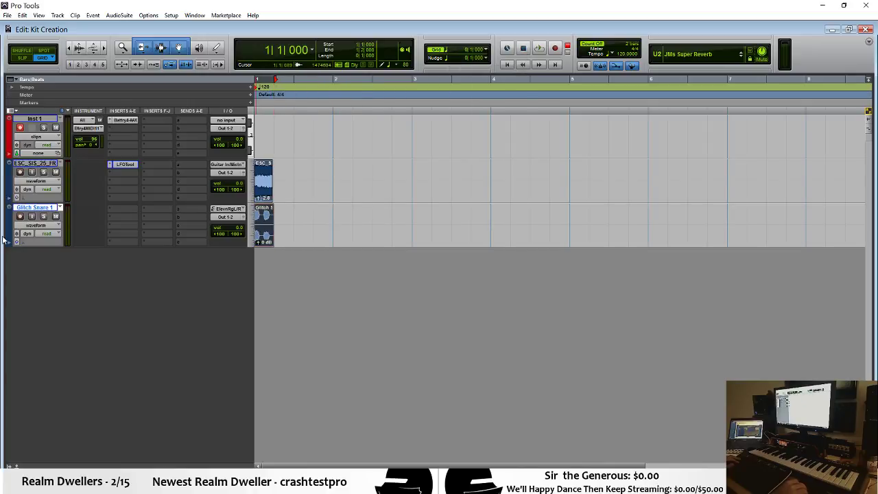
# Step: Audition the Glitch Snare 1 track in solo and move its clip to beat 4 of bar 1
pyautogui.press('space')
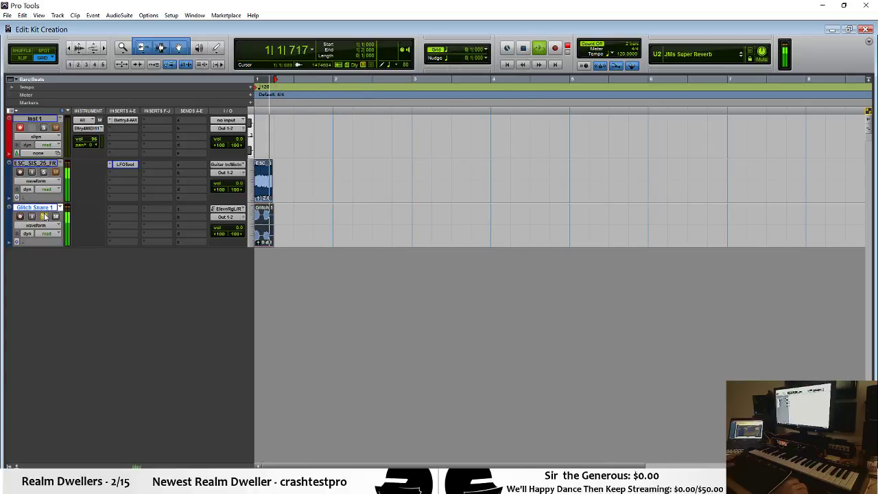
pyautogui.press('space')
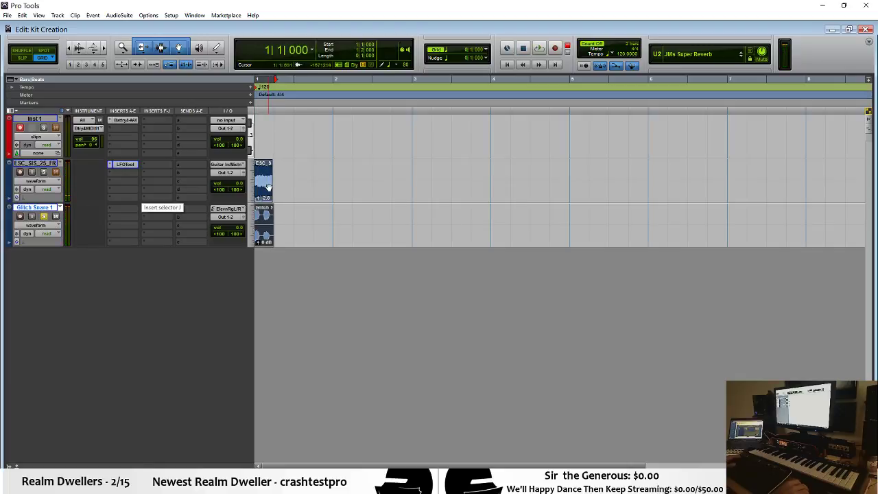
pyautogui.moveTo(266, 215); pyautogui.dragTo(323, 230)
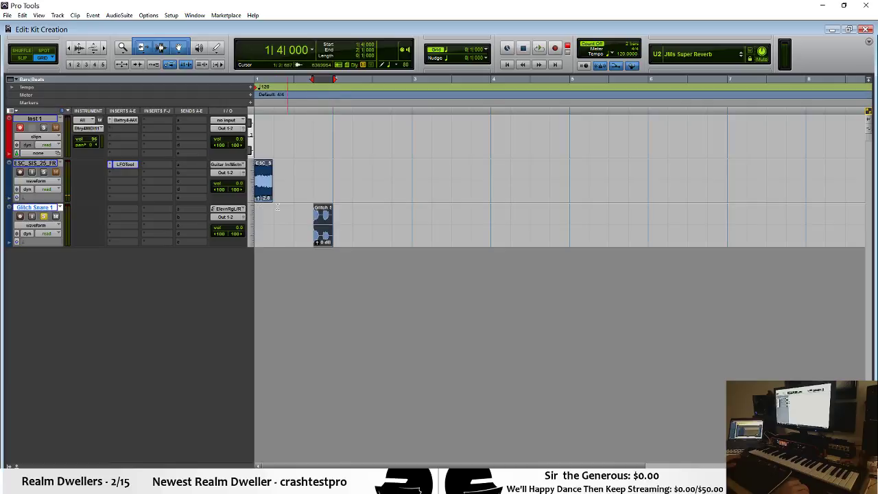
# Step: Play the session from the start and delete the original ESC snare clip from its track
pyautogui.click(266, 217)
pyautogui.press('Return')
pyautogui.press('space')
pyautogui.press('space')
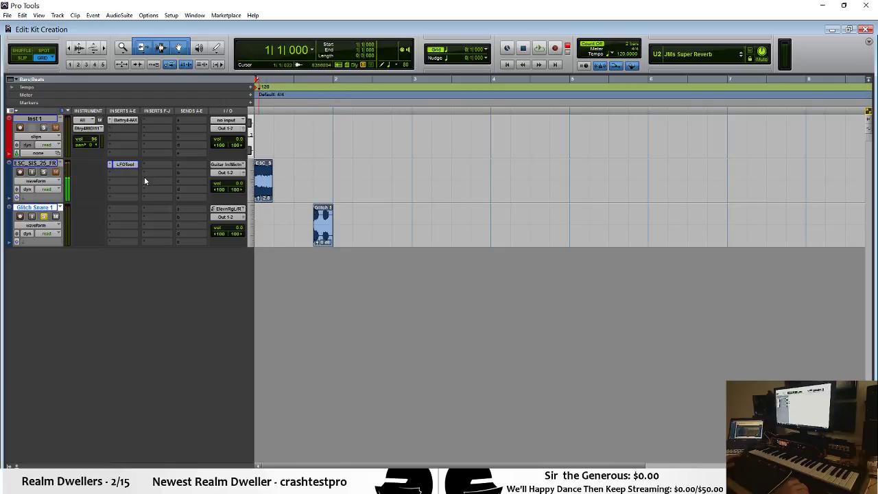
pyautogui.click(261, 186)
pyautogui.press('space')
pyautogui.press('Delete')
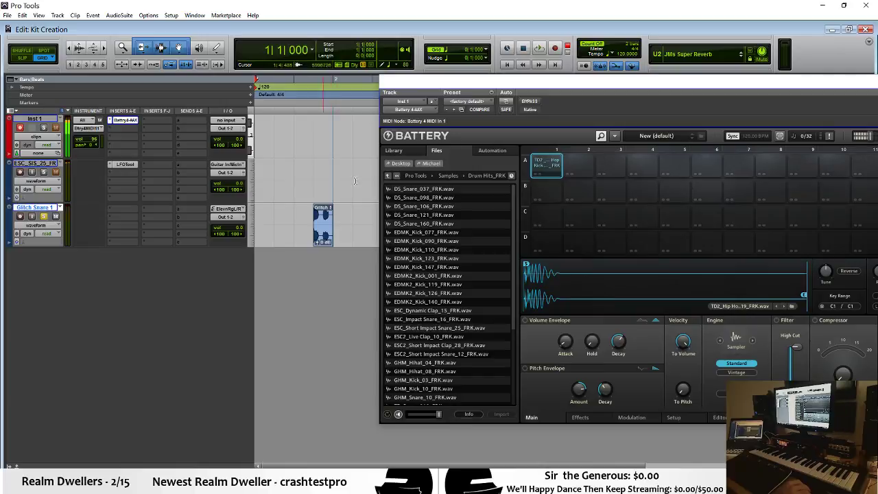
# Step: Try to bring DS_Snare_160_FRK.wav from Battery's file browser onto the empty ESC snare track
pyautogui.moveTo(417, 224); pyautogui.dragTo(268, 179)
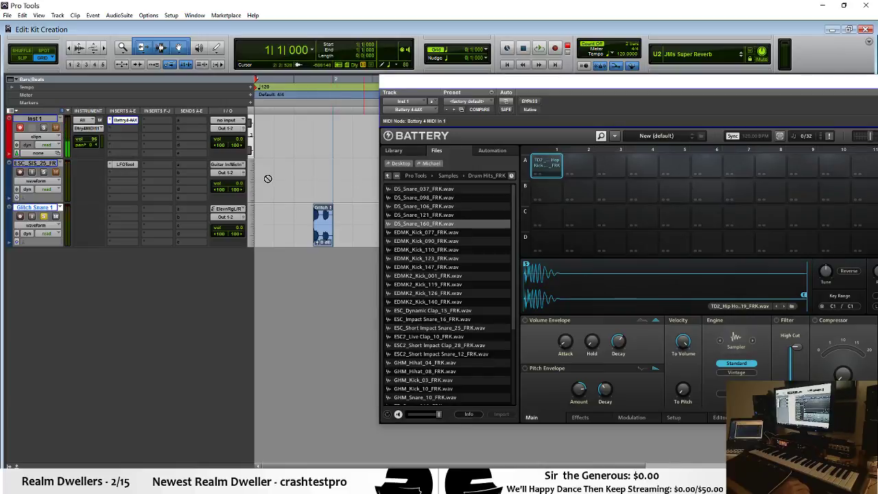
pyautogui.moveTo(420, 223); pyautogui.dragTo(414, 222)
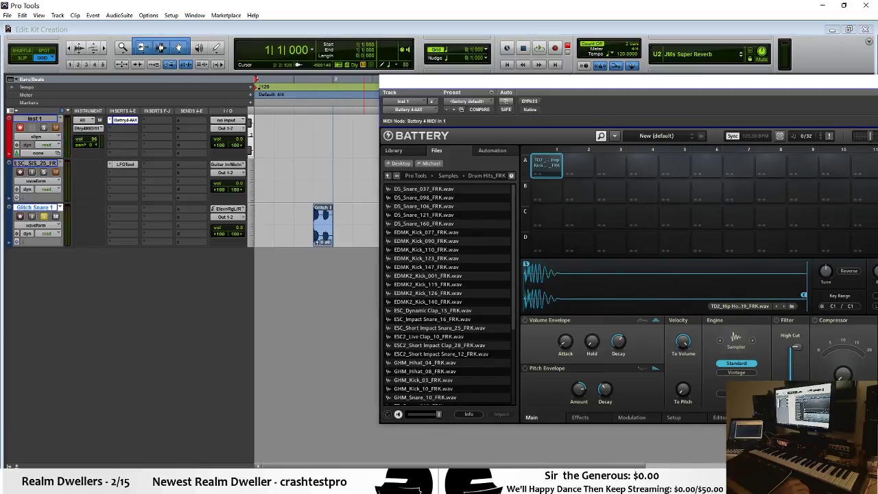
# Step: Browse in File Explorer to the Drum Hits_FRK folder under Music, Pro Tools, Samples, and close the window
pyautogui.click(105, 482)
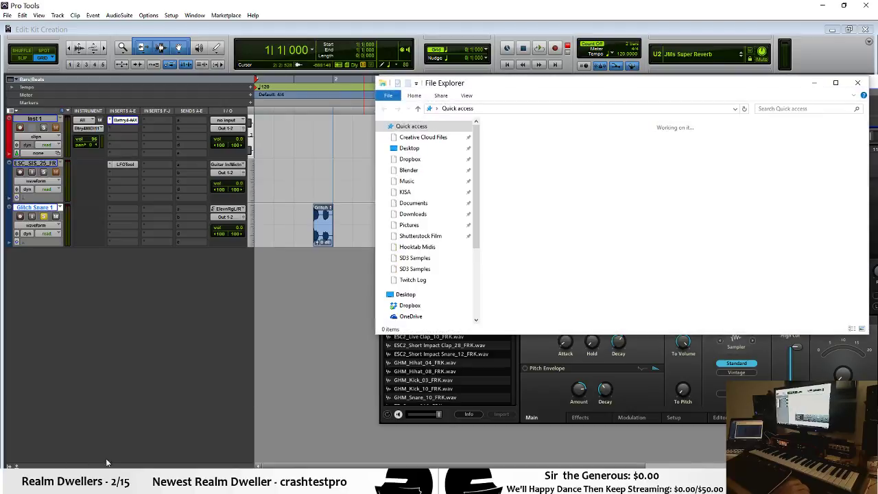
pyautogui.click(429, 193)
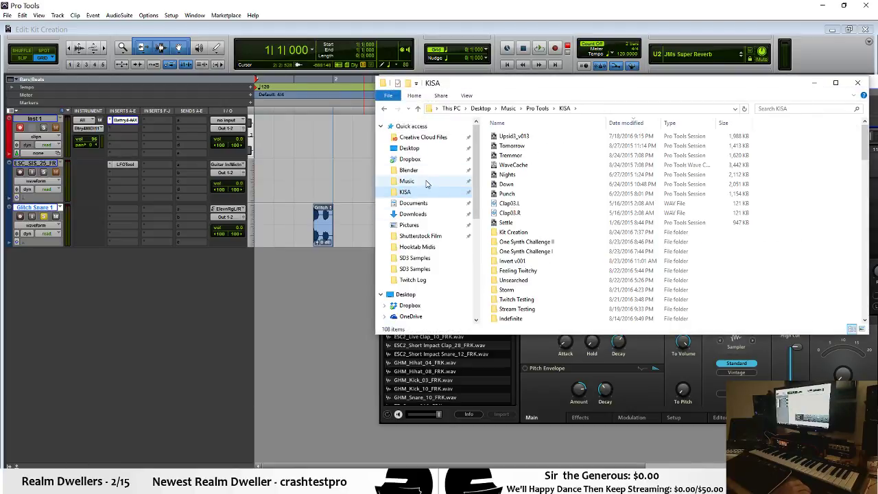
pyautogui.click(426, 183)
pyautogui.click(514, 205)
pyautogui.scroll(-2, 538, 236)
pyautogui.doubleClick(532, 263)
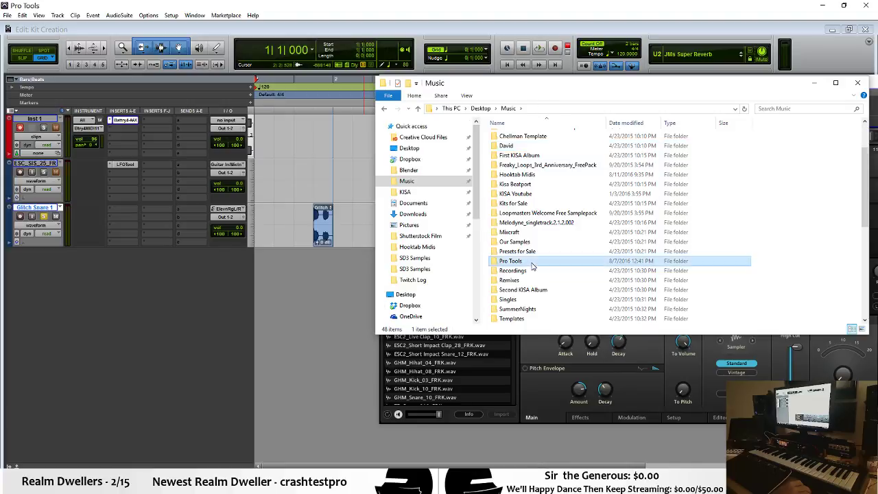
pyautogui.scroll(-10, 543, 202)
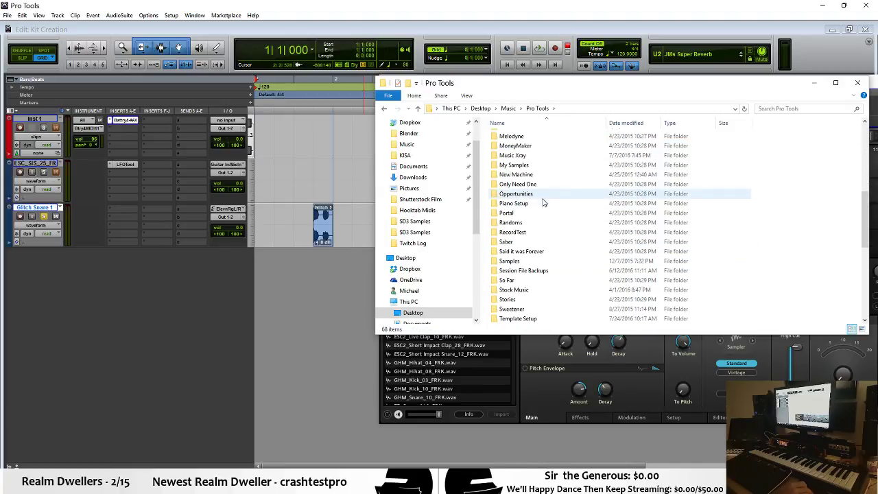
pyautogui.doubleClick(513, 261)
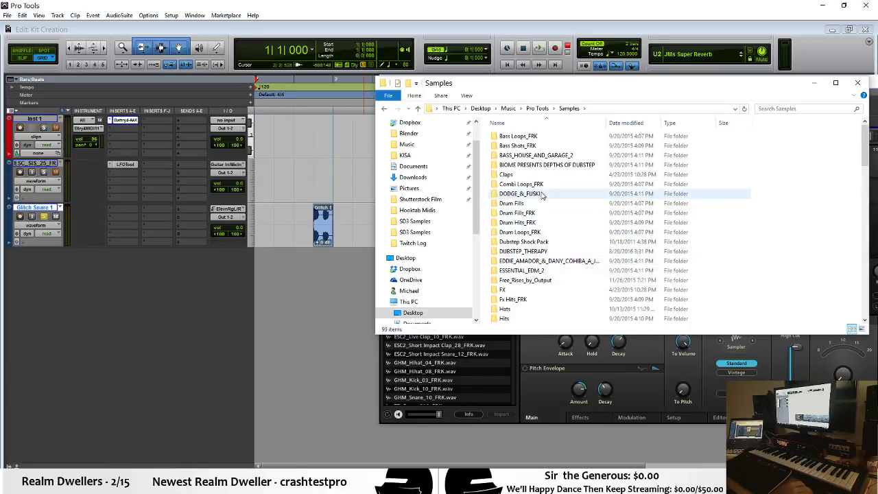
pyautogui.doubleClick(517, 222)
pyautogui.moveTo(615, 94); pyautogui.dragTo(541, 116)
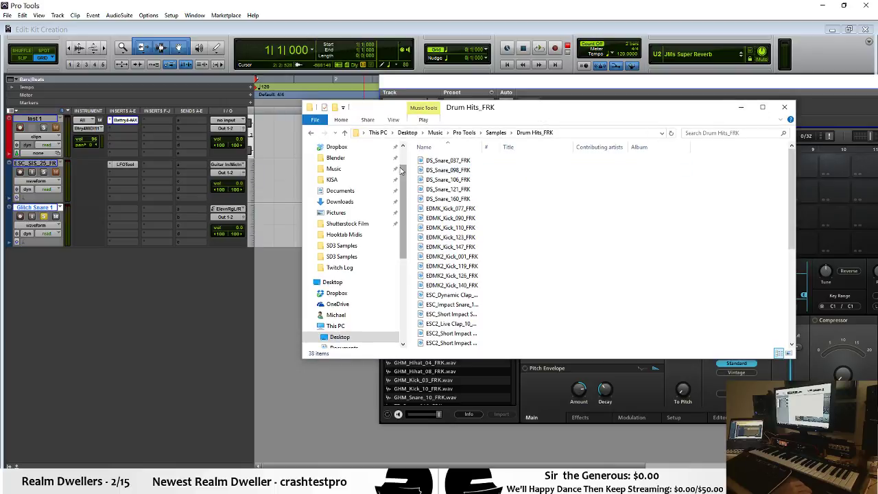
pyautogui.moveTo(403, 171); pyautogui.dragTo(297, 180)
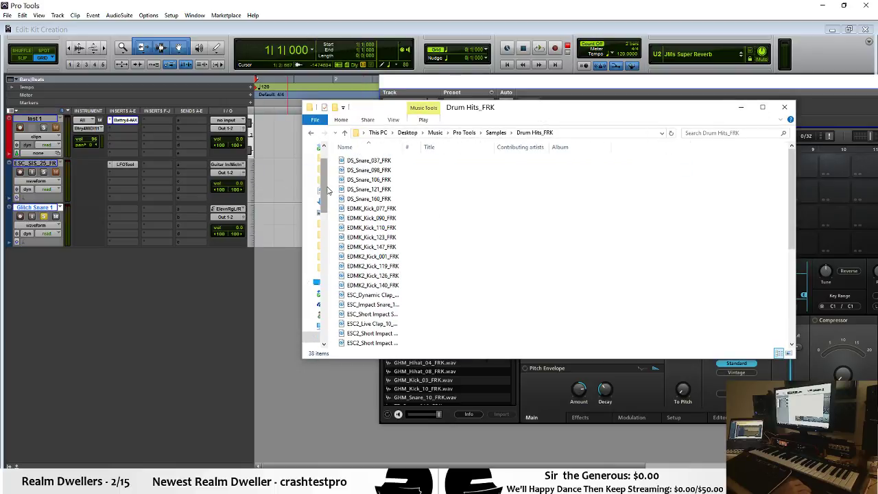
pyautogui.click(784, 107)
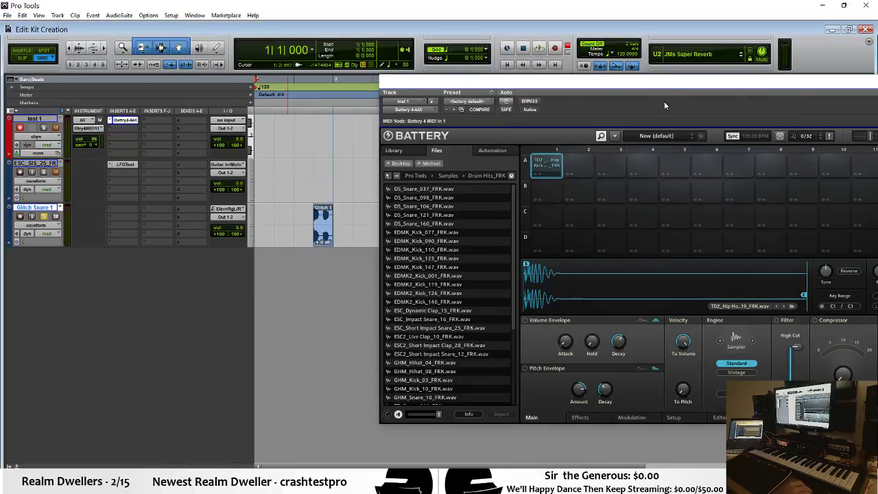
# Step: Audition samples in Battery, load GHM_Kick_03_FRK.wav into cell A2, and set that cell's key range to C1
pyautogui.moveTo(659, 91); pyautogui.dragTo(482, 79)
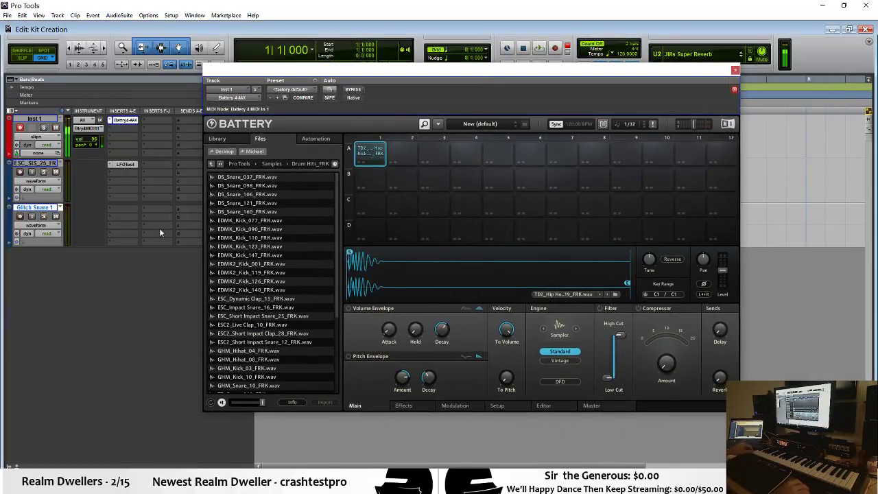
pyautogui.click(283, 264)
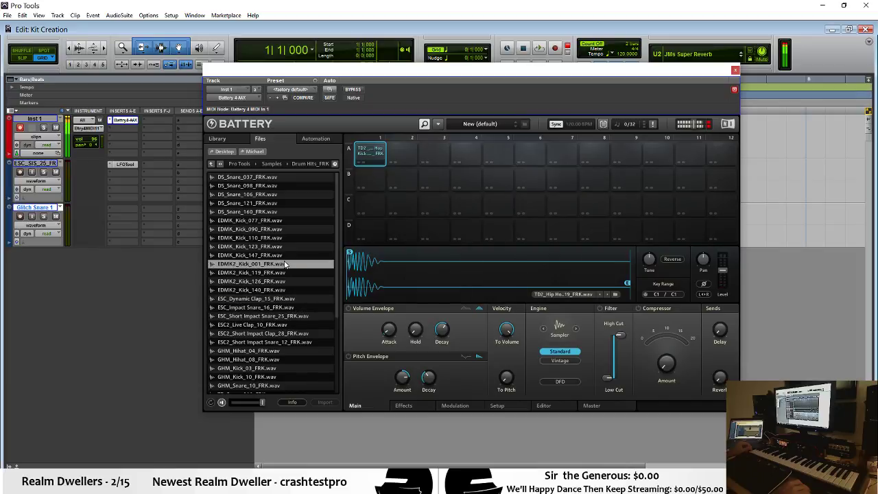
pyautogui.click(275, 350)
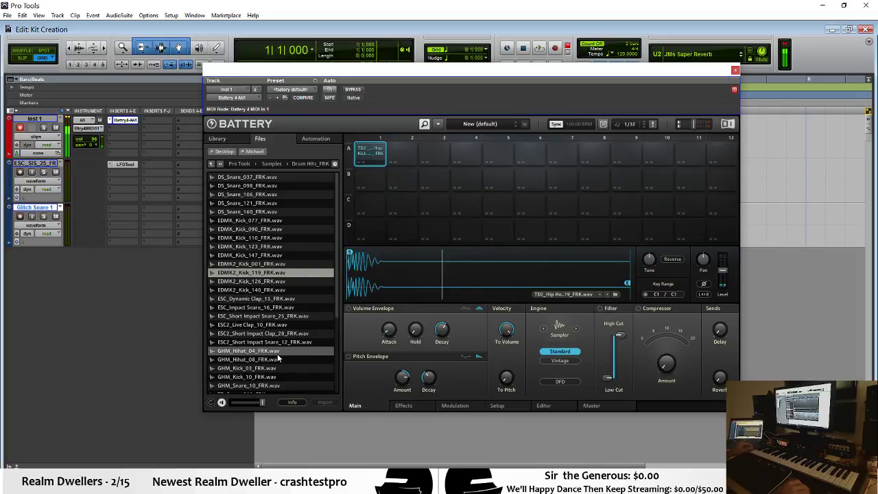
pyautogui.click(275, 369)
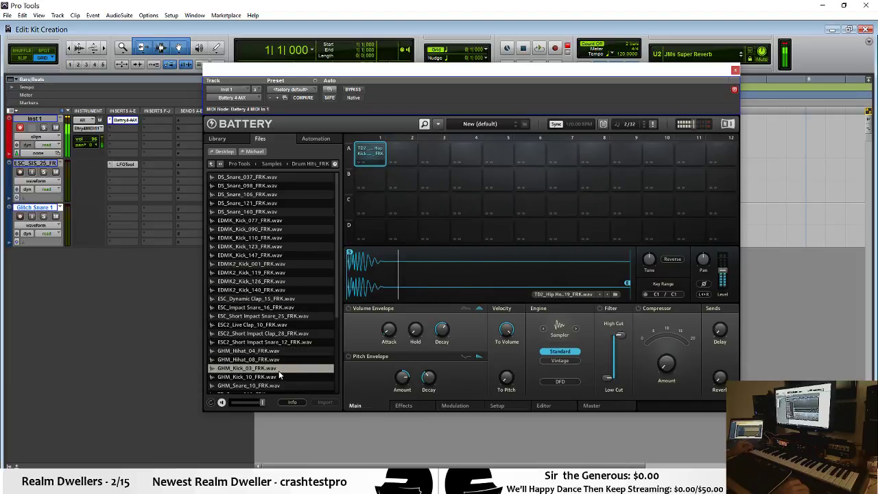
pyautogui.moveTo(266, 373); pyautogui.dragTo(399, 152)
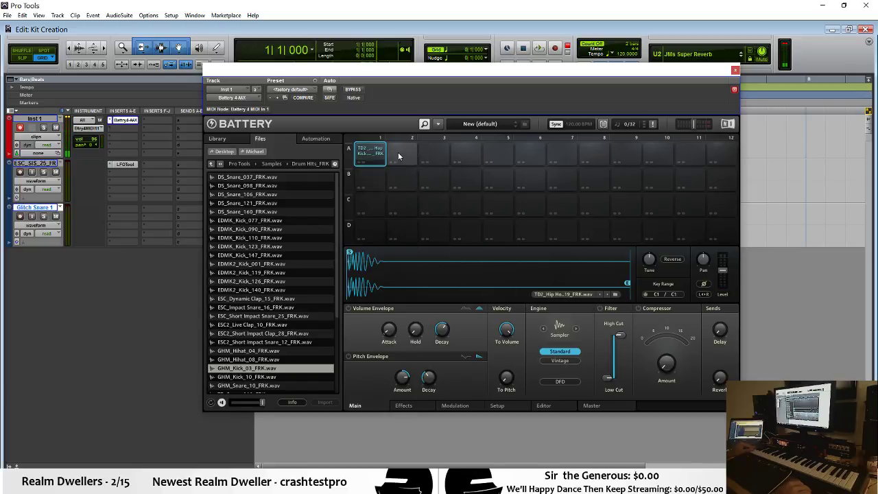
pyautogui.click(645, 294)
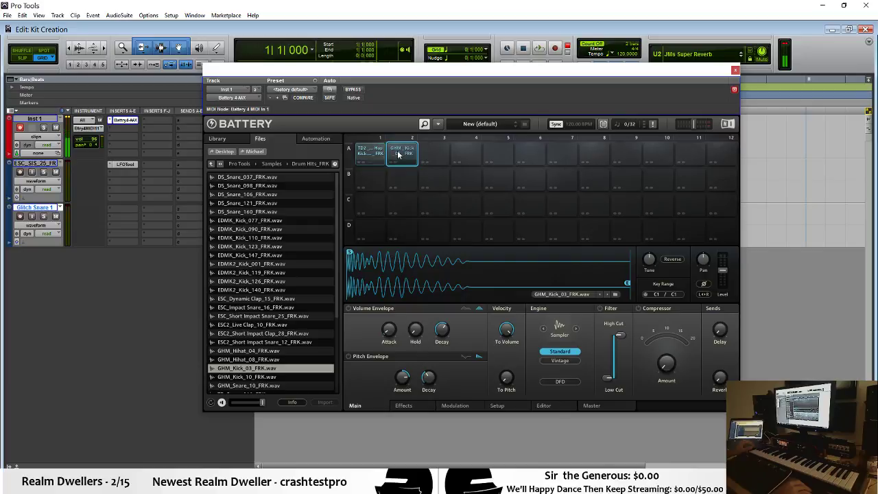
pyautogui.click(376, 161)
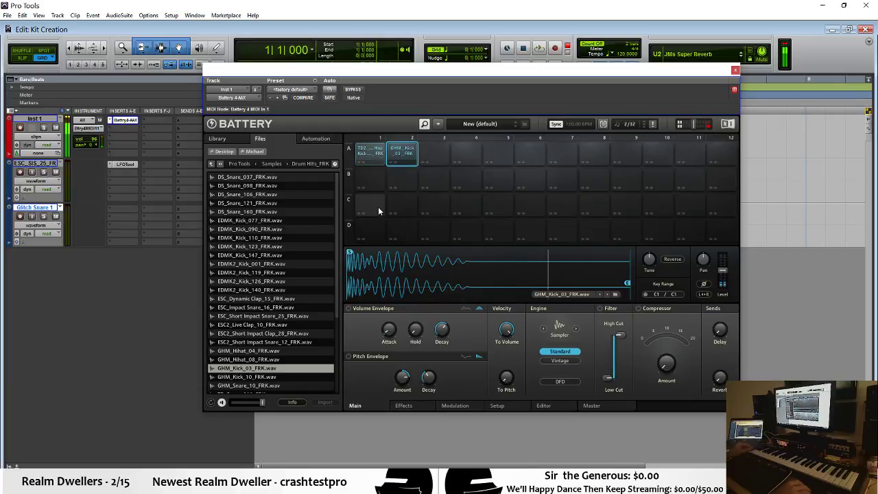
# Step: Filter the kick in cell A1 with the low cut at 113.4 Hz and the high cut at 2.8 kHz
pyautogui.click(372, 153)
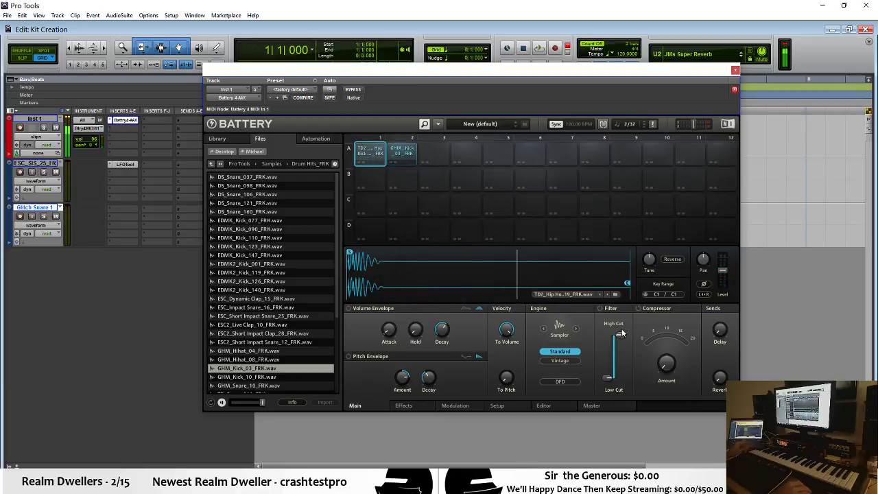
pyautogui.moveTo(607, 378); pyautogui.dragTo(620, 347)
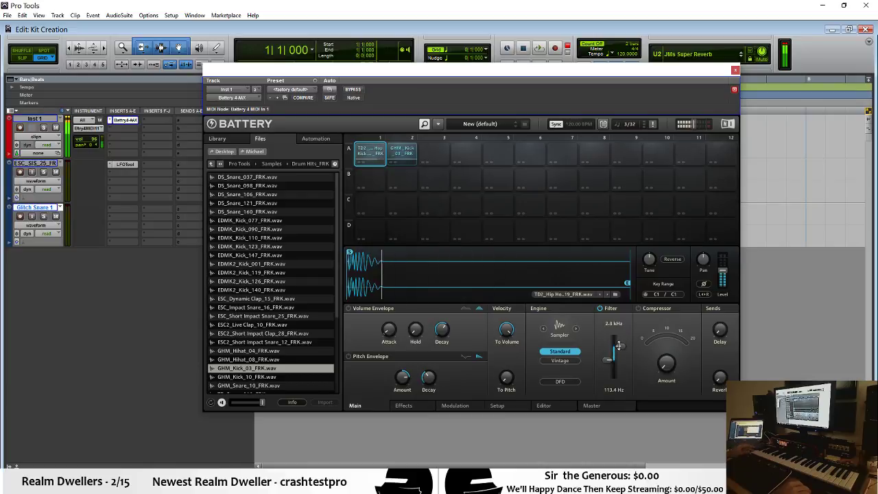
# Step: Load EDMK2_Kick_119_FRK.wav into cell A3 and raise its filter's low cut to 1.7 kHz, leaving the high cut fully open
pyautogui.click(291, 273)
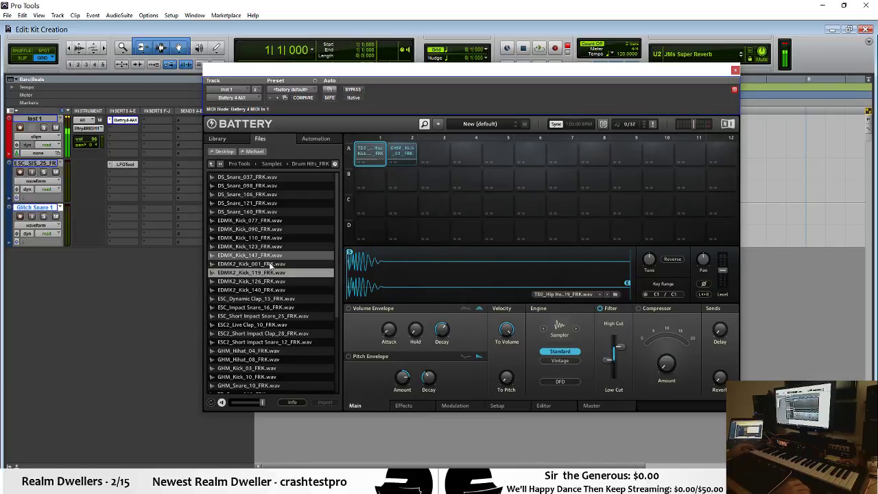
pyautogui.moveTo(292, 273); pyautogui.dragTo(433, 160)
pyautogui.click(434, 161)
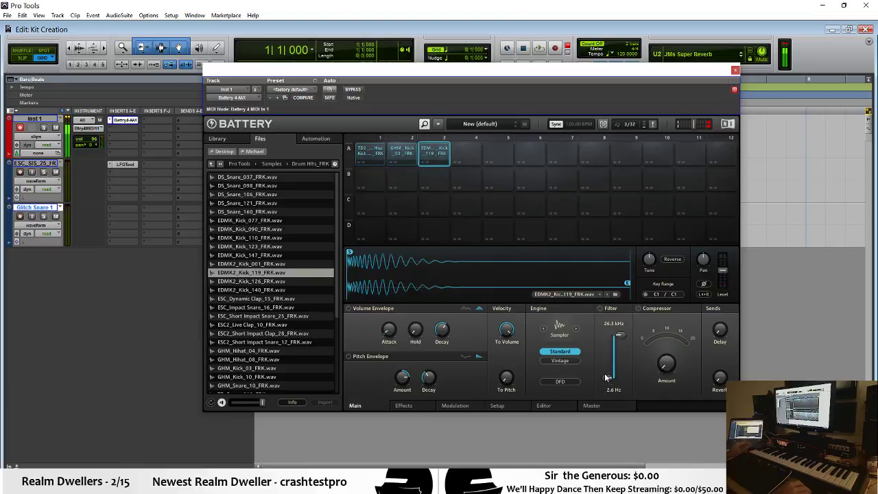
pyautogui.moveTo(607, 377); pyautogui.dragTo(608, 367)
pyautogui.moveTo(620, 335); pyautogui.dragTo(603, 346)
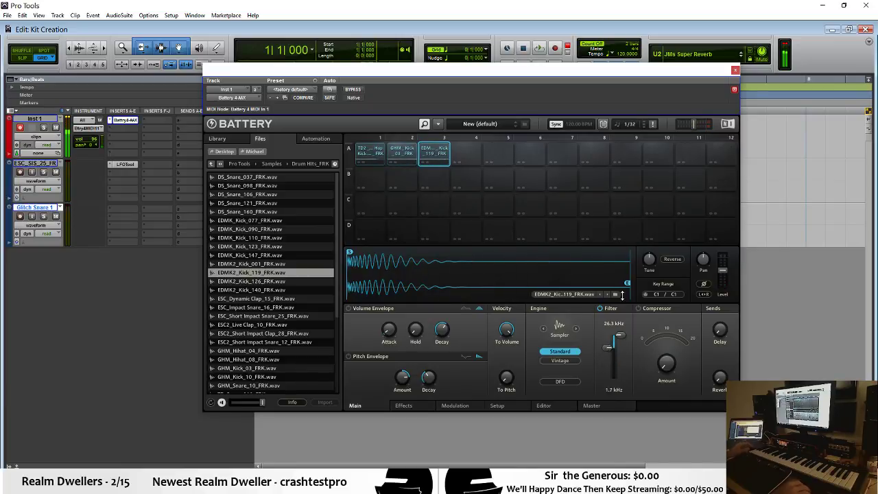
# Step: Adjust the filter of the GHM kick in cell A2, raising the low cut slightly and keeping the high cut fully open
pyautogui.click(414, 146)
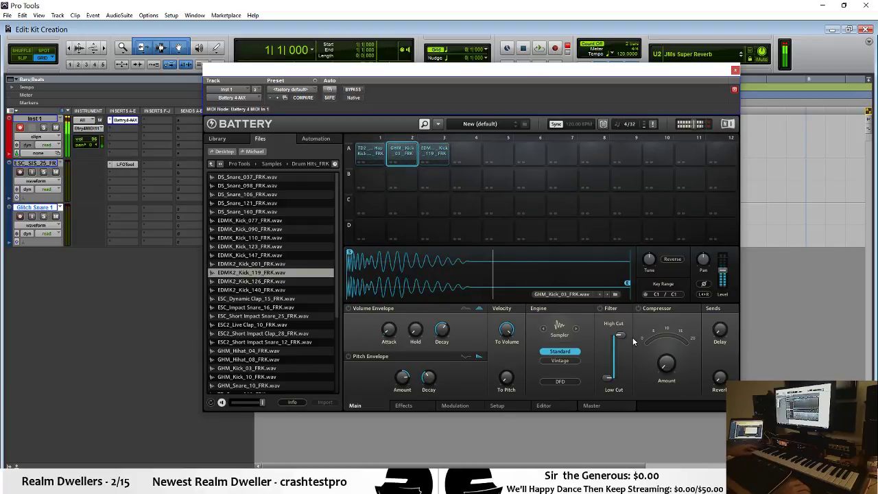
pyautogui.moveTo(625, 349); pyautogui.dragTo(623, 342)
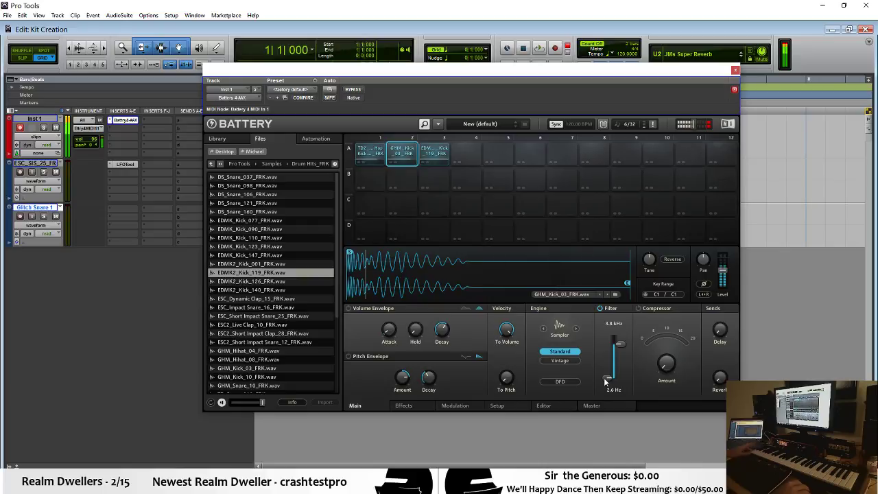
pyautogui.moveTo(606, 377); pyautogui.dragTo(623, 310)
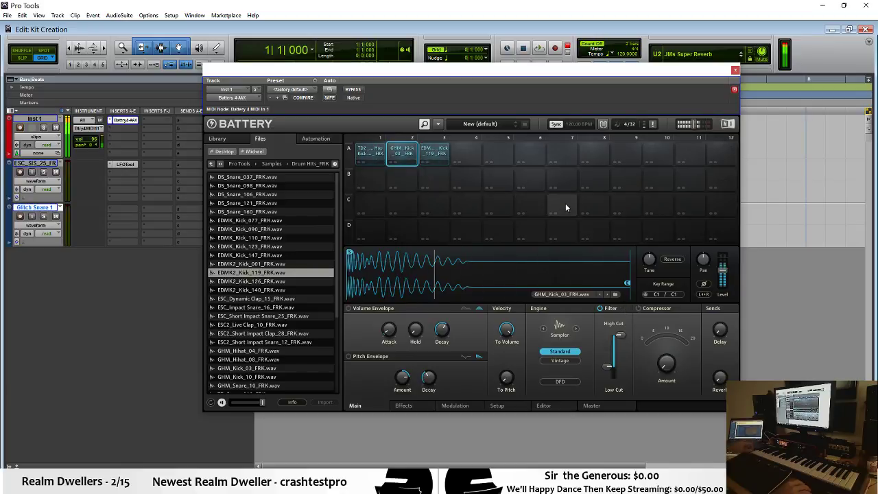
# Step: Lower the level of the three selected kick cells slightly and close the Battery window
pyautogui.click(735, 72)
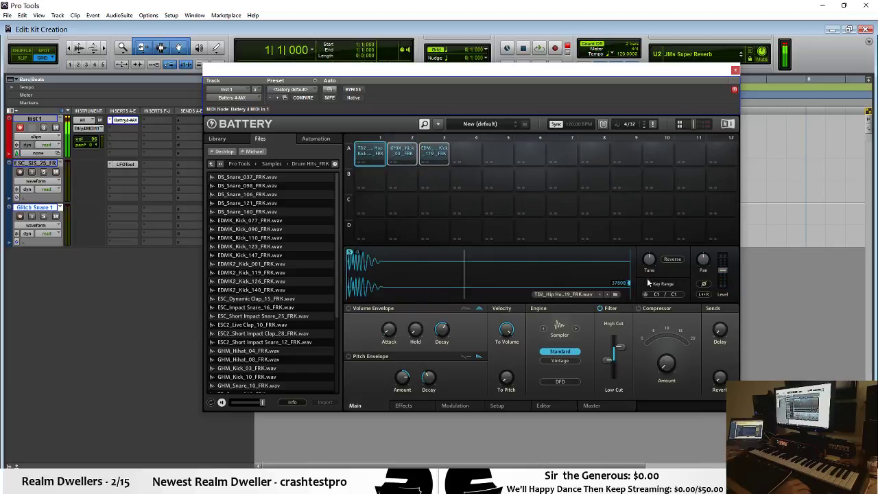
pyautogui.moveTo(725, 268); pyautogui.dragTo(727, 272)
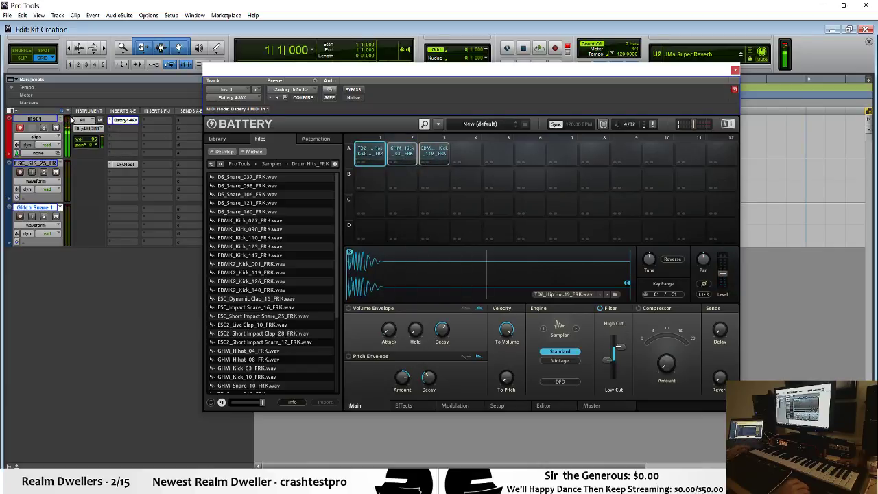
pyautogui.click(735, 70)
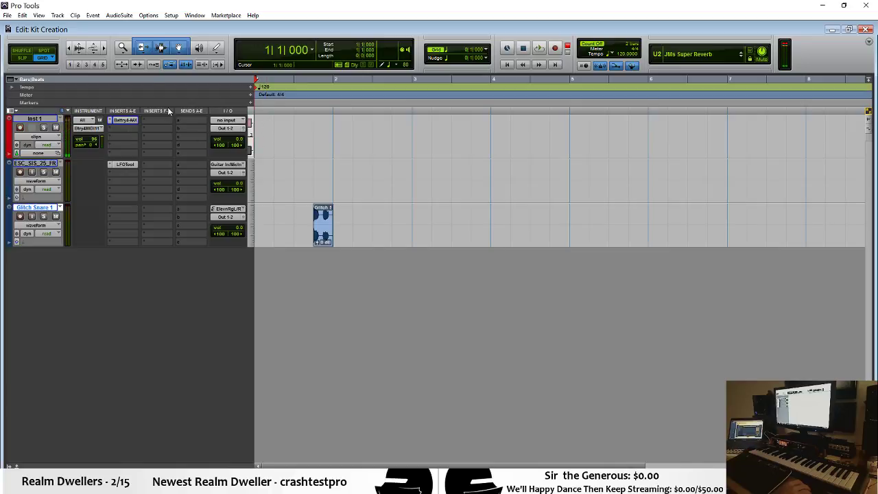
# Step: Create a click track and move it above the Inst 1 track
pyautogui.click(171, 15)
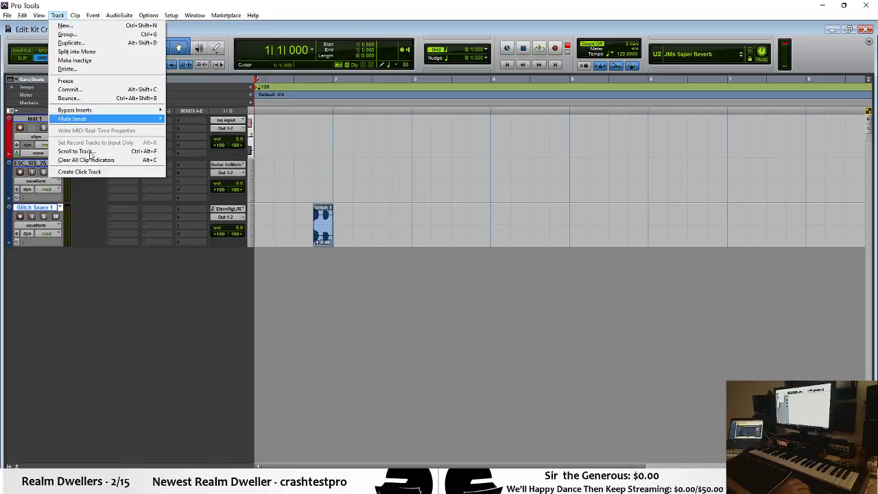
pyautogui.click(95, 172)
pyautogui.moveTo(14, 257); pyautogui.dragTo(37, 120)
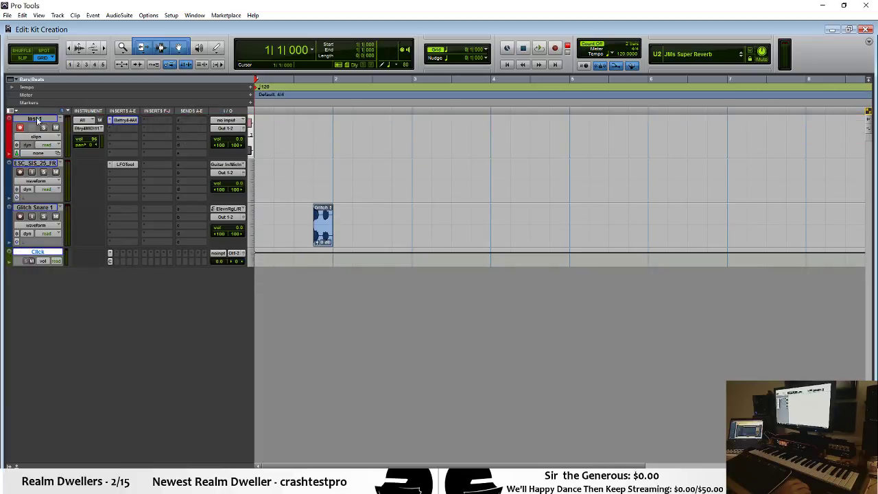
# Step: Record a single C1 kick note at the start of bar 1 on Inst 1 and check it in the MIDI Editor
pyautogui.hotkey('ctrl', 'space')
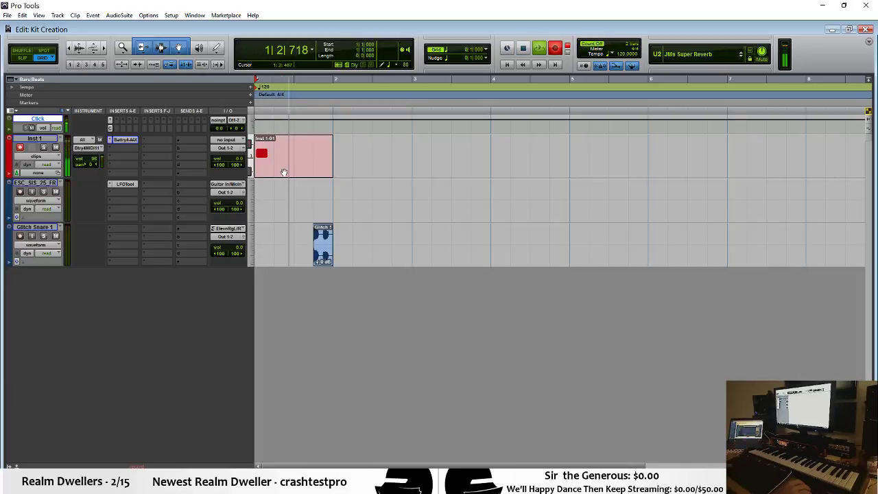
pyautogui.press('space')
pyautogui.doubleClick(283, 172)
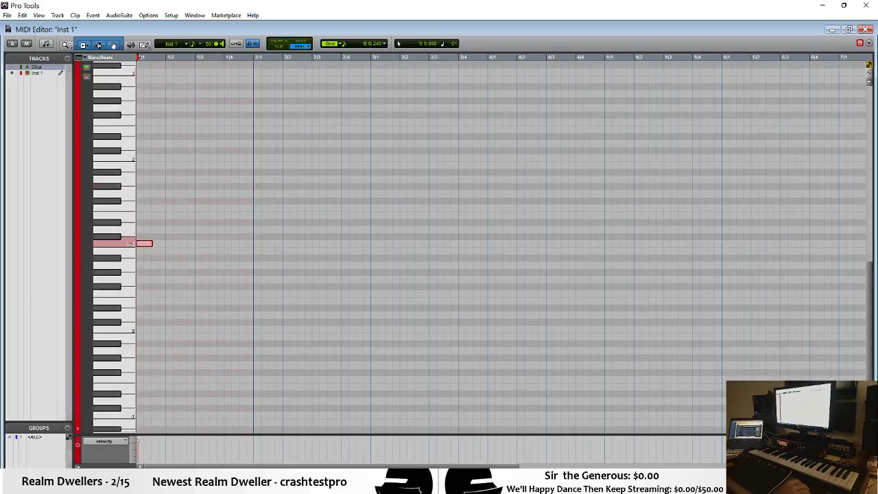
pyautogui.hotkey('ctrl', 'w')
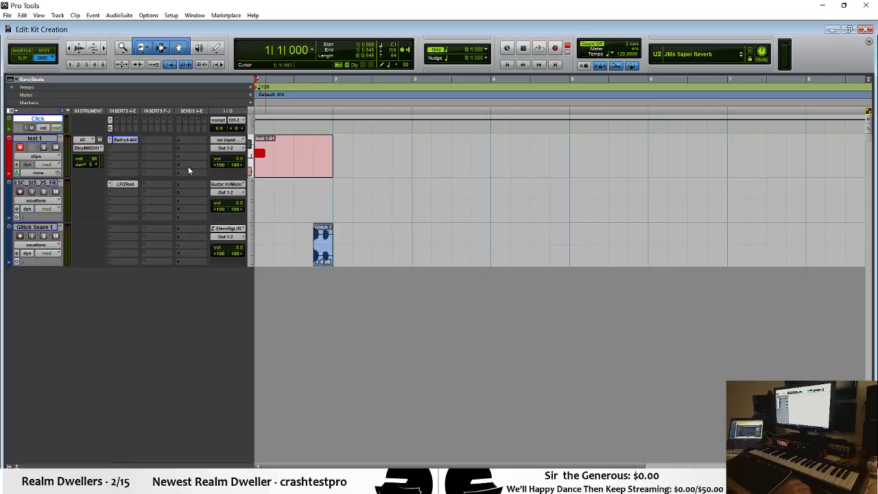
# Step: Play back the recorded kick clip, select it, and mute the Click track
pyautogui.press('space')
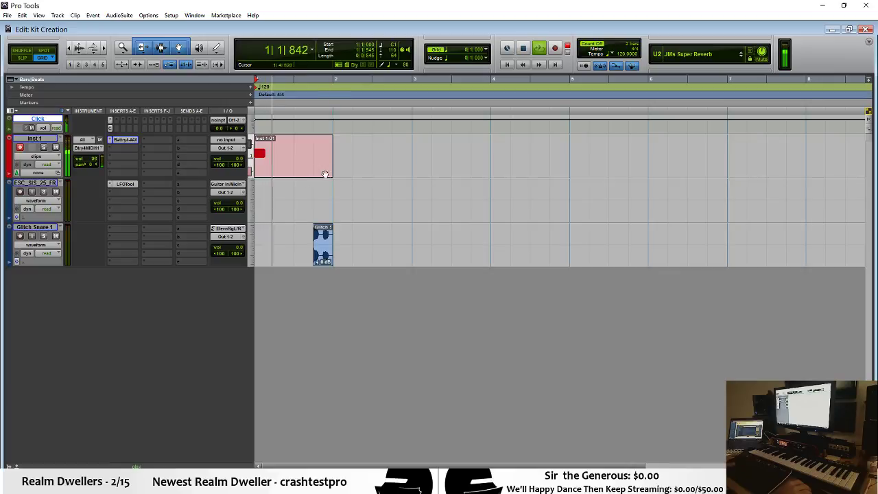
pyautogui.press('space')
pyautogui.click(291, 166)
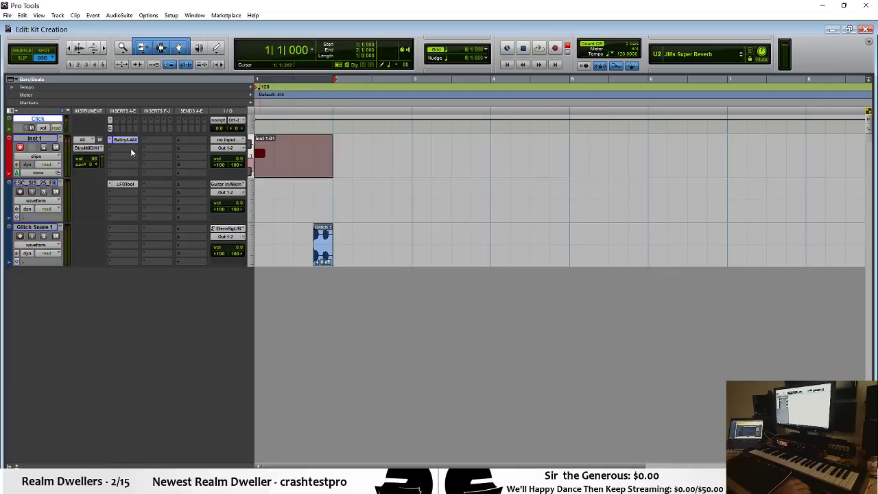
pyautogui.press('KP_7')
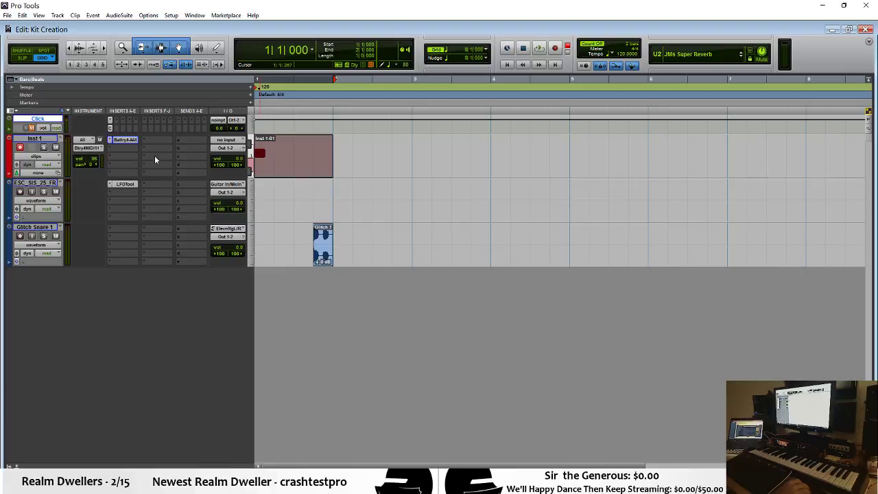
# Step: Insert the stereo multichannel Virtual Mix Rack dynamics plug-in on the Inst 1 track
pyautogui.click(154, 157)
pyautogui.moveTo(206, 170)
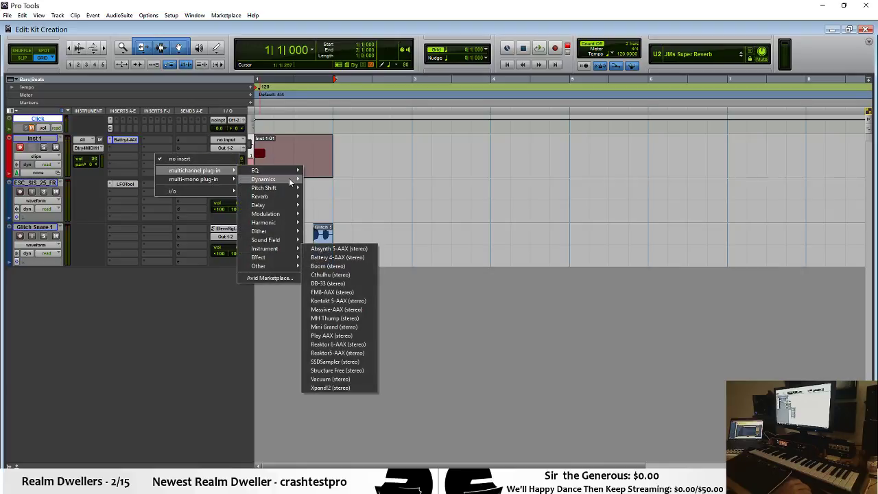
pyautogui.moveTo(290, 182)
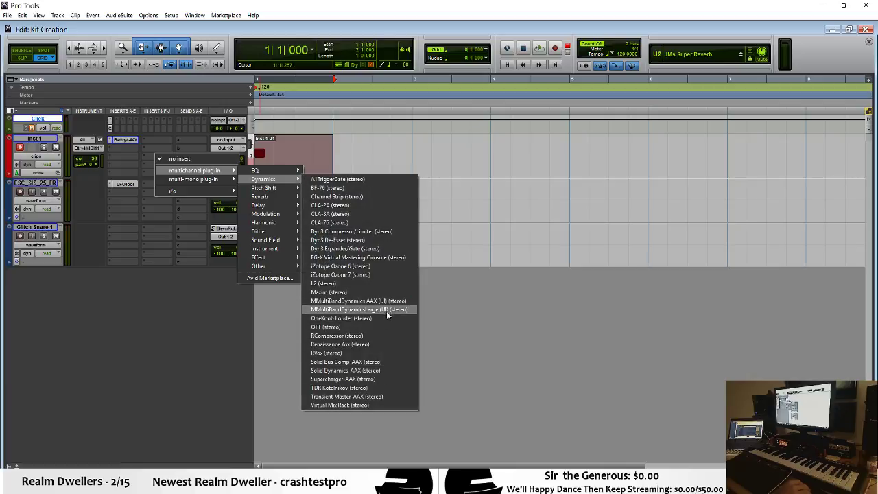
pyautogui.click(371, 404)
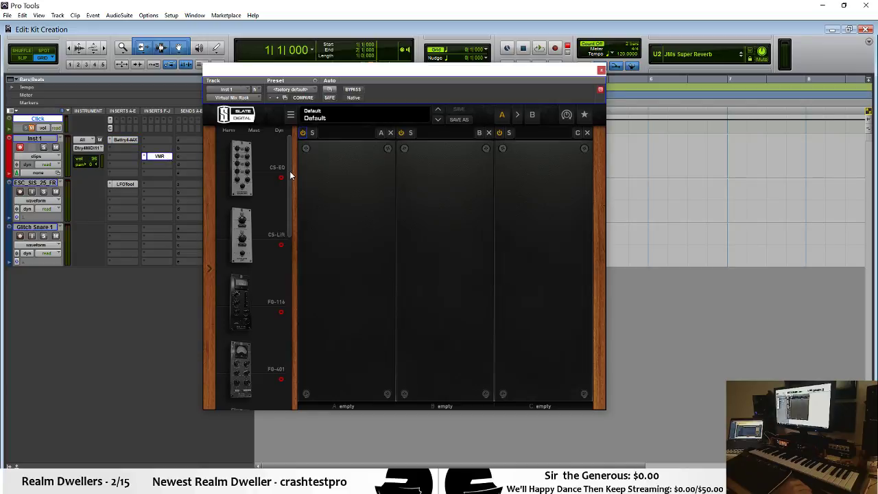
# Step: Add The Monster processor to the rack's first slot and apply its Big Kick preset
pyautogui.moveTo(290, 177); pyautogui.dragTo(286, 358)
pyautogui.moveTo(278, 176); pyautogui.dragTo(362, 230)
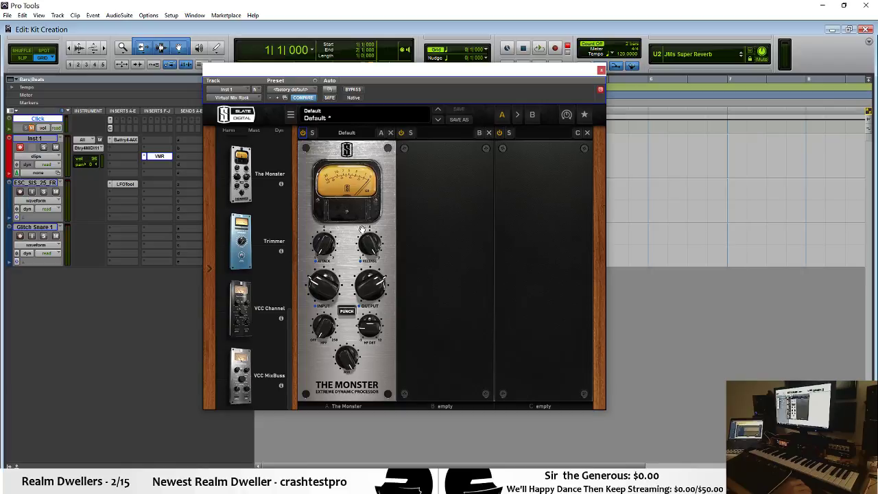
pyautogui.click(358, 134)
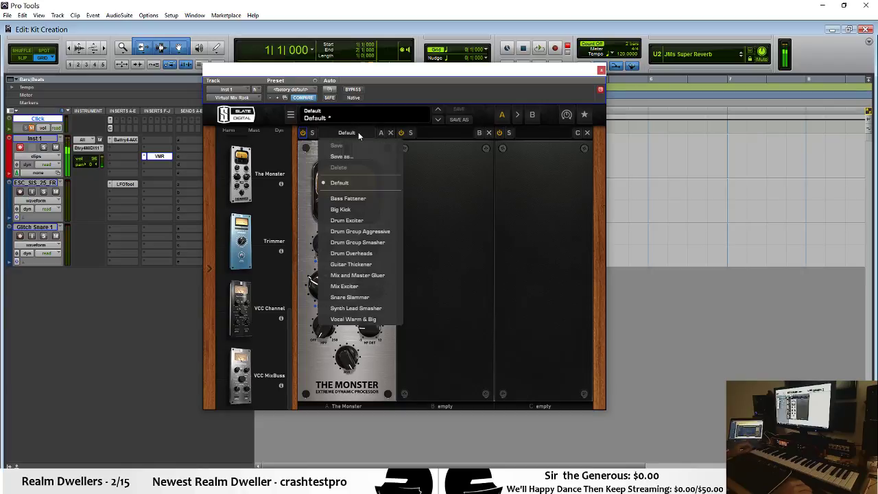
pyautogui.click(385, 210)
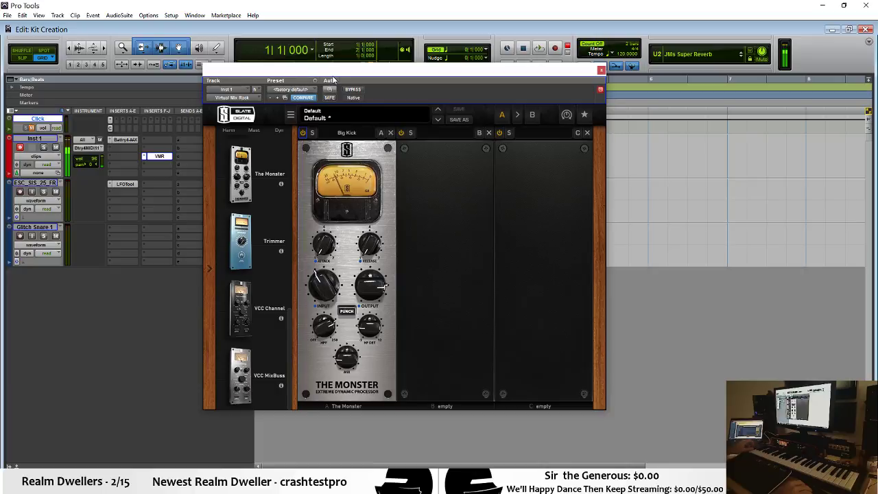
# Step: Add VCC Channel before The Monster, using US A with input at +9.77 dB and drive at 16.0 dB
pyautogui.moveTo(332, 80); pyautogui.dragTo(356, 76)
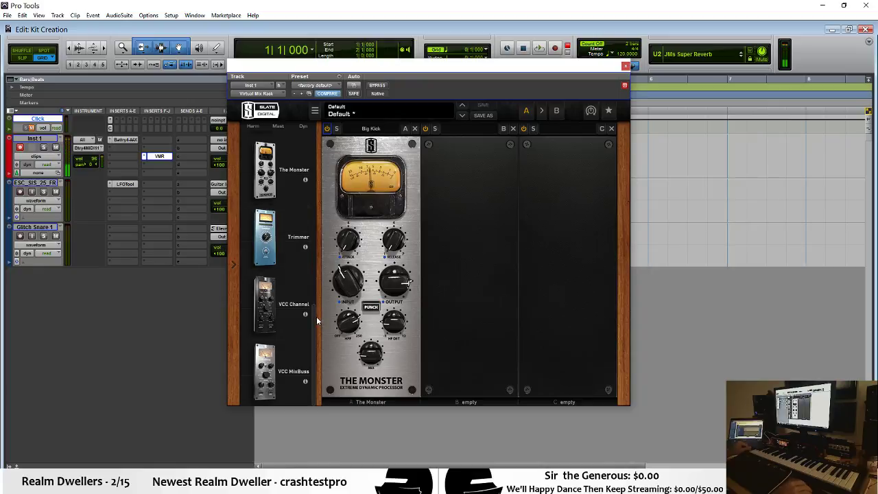
pyautogui.moveTo(266, 305); pyautogui.dragTo(353, 295)
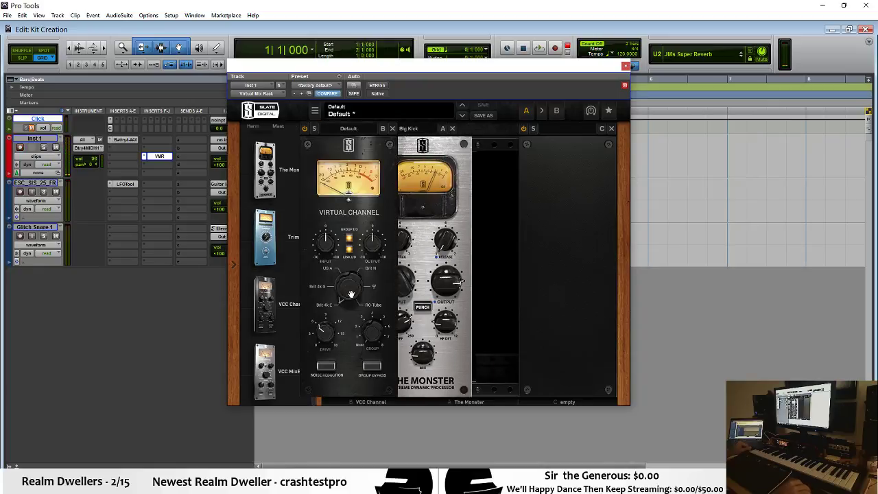
pyautogui.moveTo(368, 241); pyautogui.dragTo(350, 206)
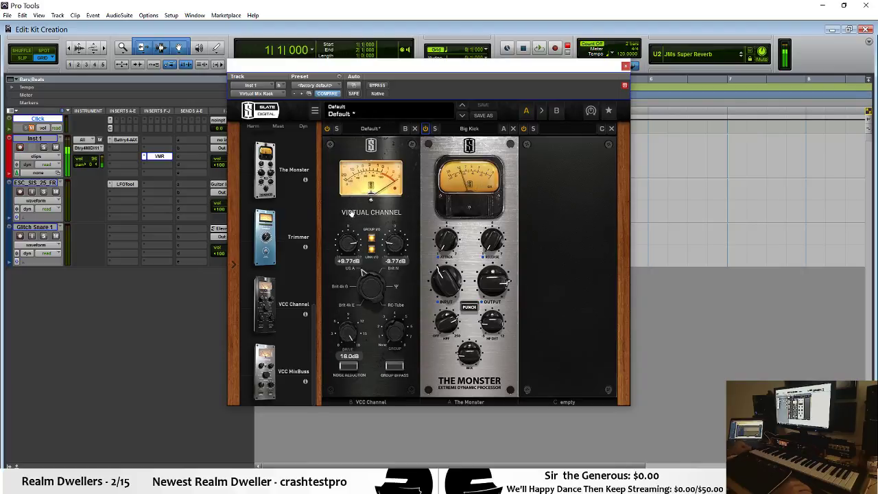
pyautogui.moveTo(348, 247); pyautogui.dragTo(351, 225)
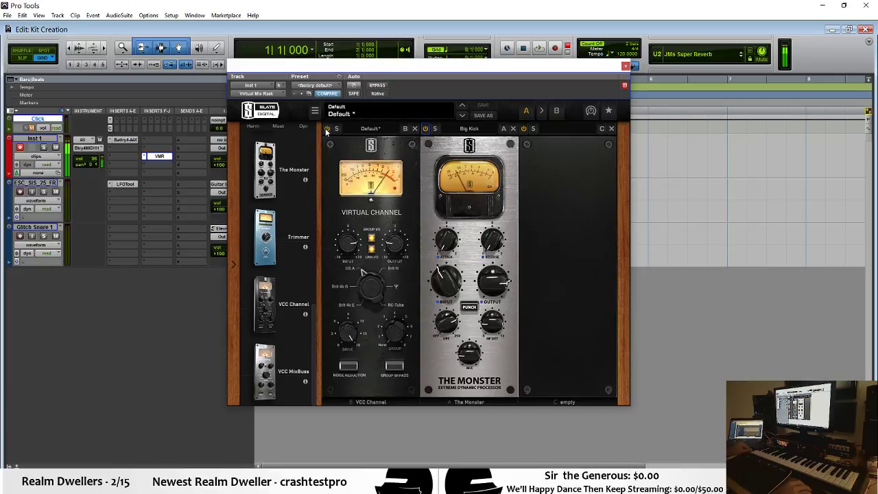
# Step: Add Revival between VCC Channel and The Monster, set Shimmer to 0 and Thickness to about 5.95, and compare it bypassed and active
pyautogui.scroll(3, 301, 240)
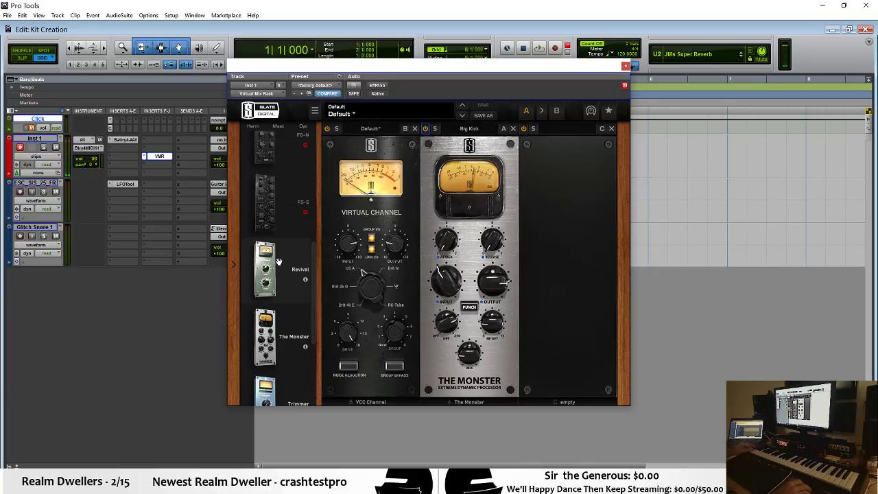
pyautogui.moveTo(279, 262); pyautogui.dragTo(469, 350)
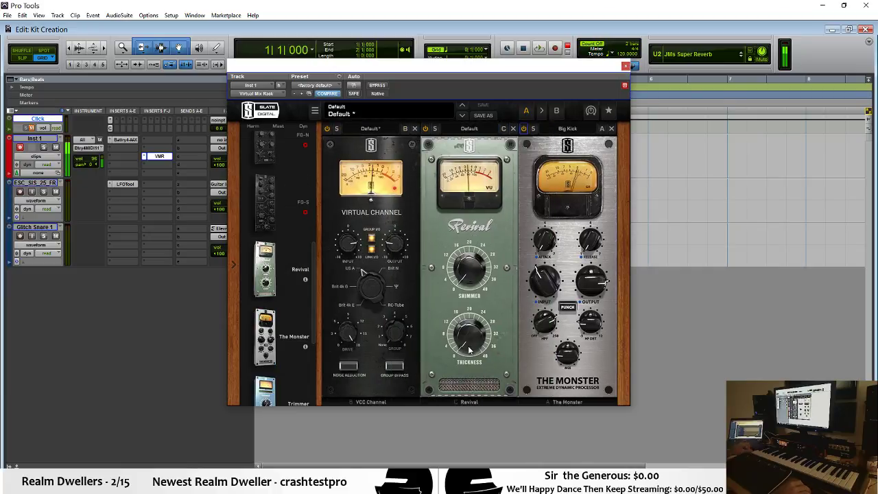
pyautogui.moveTo(472, 315); pyautogui.dragTo(481, 253)
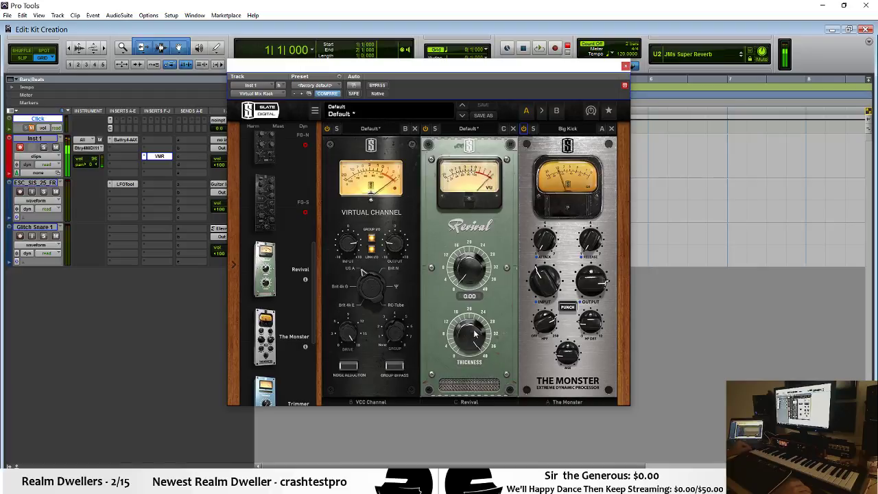
pyautogui.moveTo(475, 333); pyautogui.dragTo(477, 460)
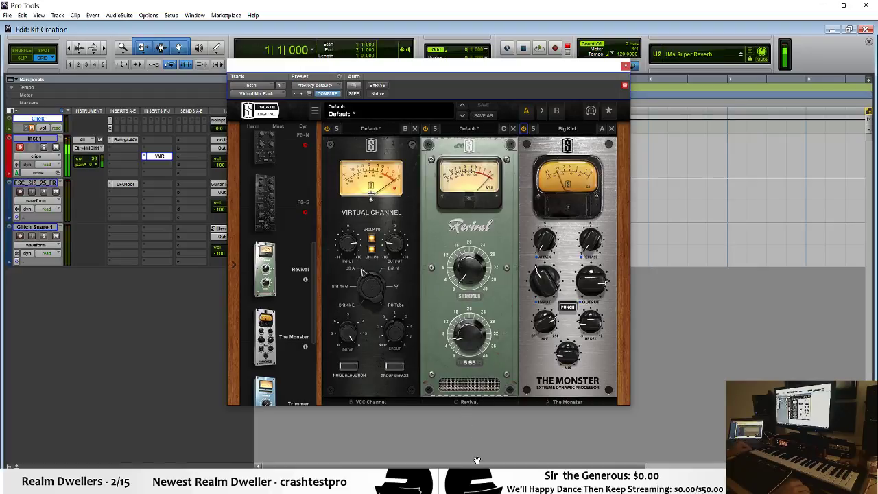
pyautogui.click(425, 129)
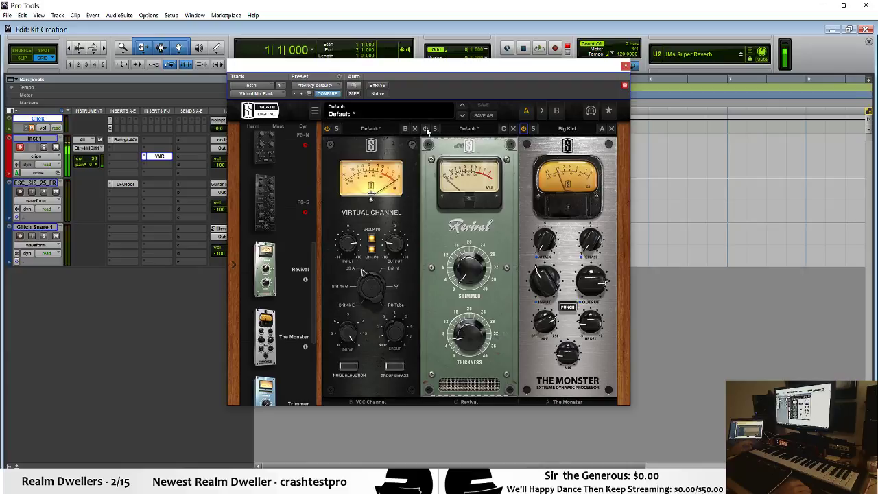
pyautogui.click(426, 129)
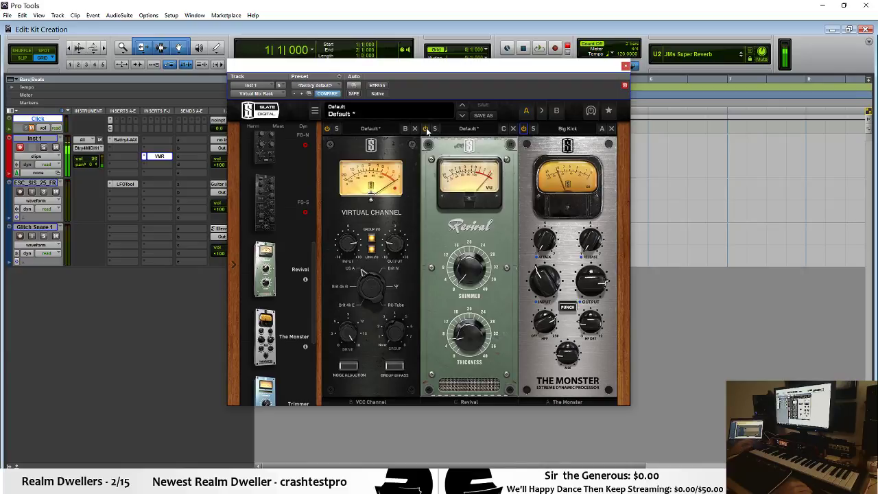
# Step: Reduce Revival's Thickness to about 4.80 and close the Virtual Mix Rack window
pyautogui.moveTo(465, 336); pyautogui.dragTo(466, 339)
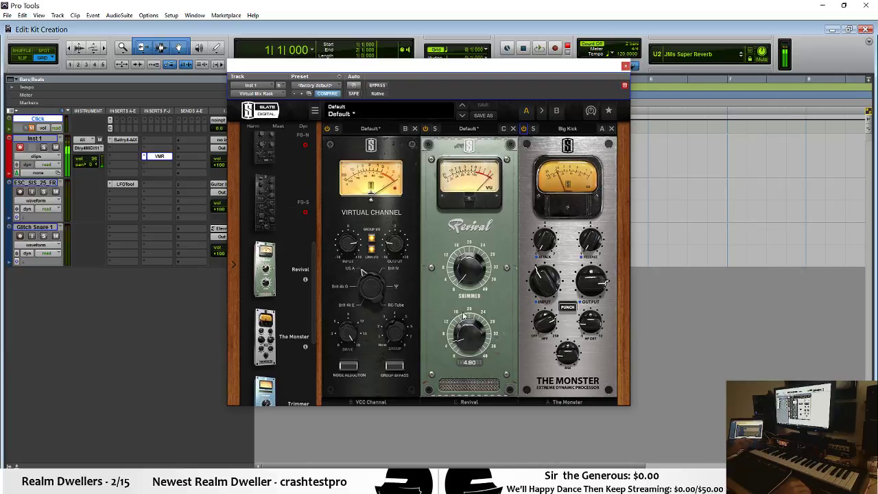
pyautogui.click(625, 66)
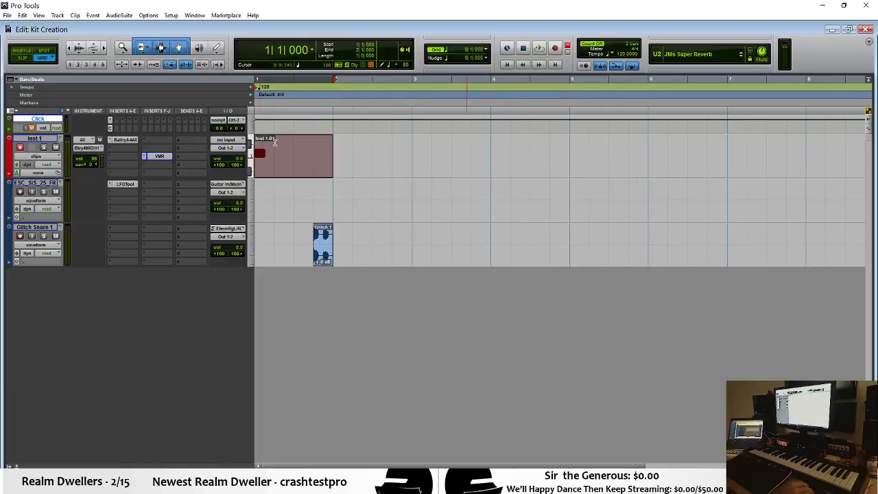
# Step: Insert the stereo multichannel Maserati DRM effect plug-in below VMR on the Inst 1 track
pyautogui.click(152, 164)
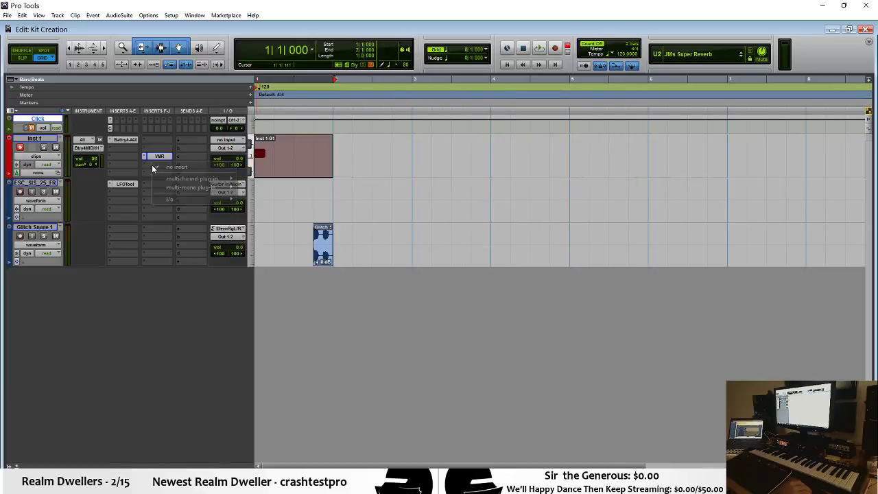
pyautogui.moveTo(202, 179)
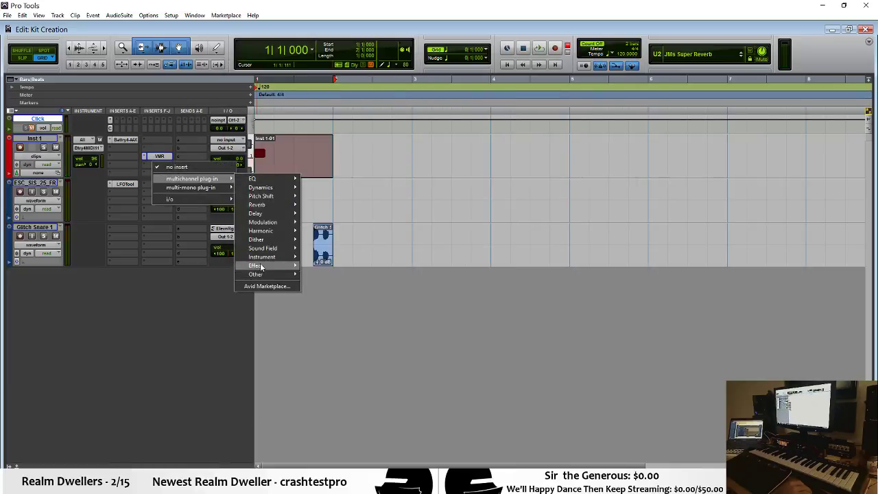
pyautogui.moveTo(266, 274)
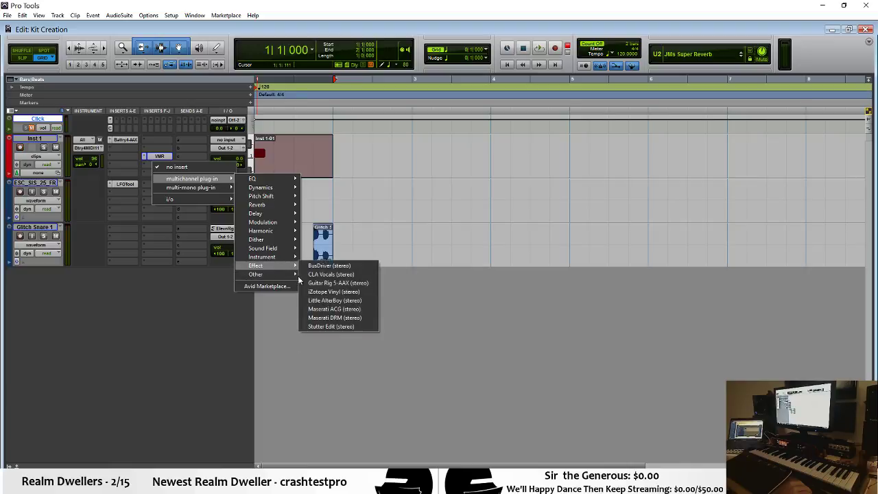
pyautogui.click(334, 317)
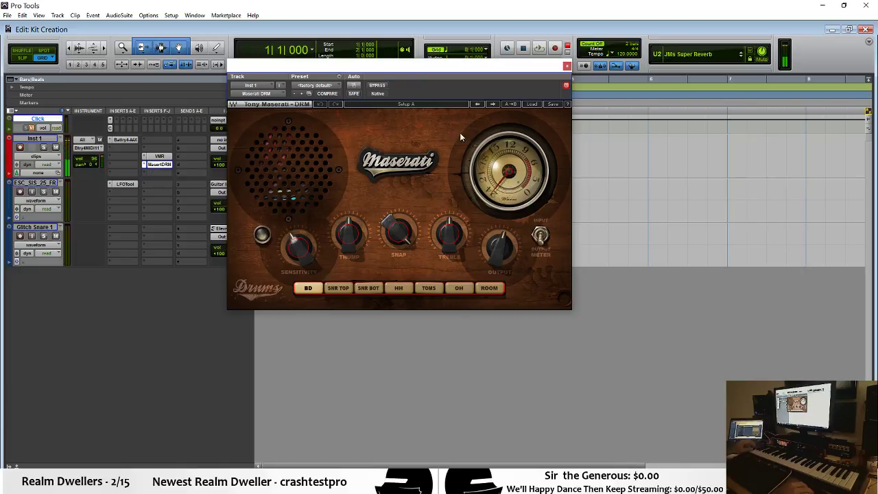
# Step: Load the YN Bass Drum 1 preset in Maserati DRM and audition the bass drum presets that follow it
pyautogui.click(528, 104)
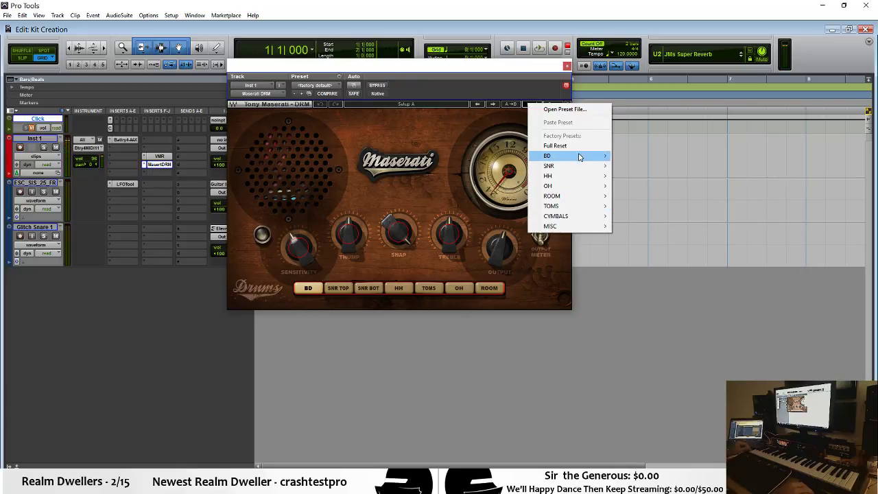
pyautogui.moveTo(573, 156)
pyautogui.click(646, 165)
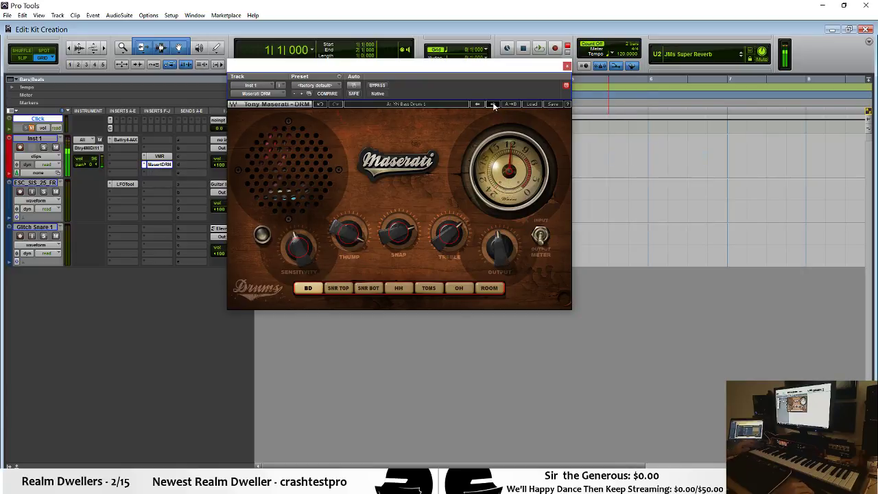
pyautogui.click(493, 103)
pyautogui.click(492, 103)
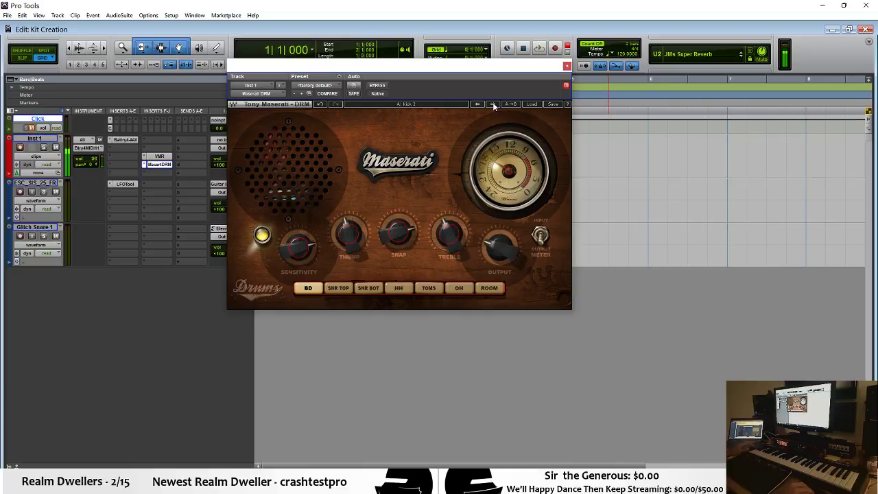
pyautogui.click(492, 103)
pyautogui.click(492, 103)
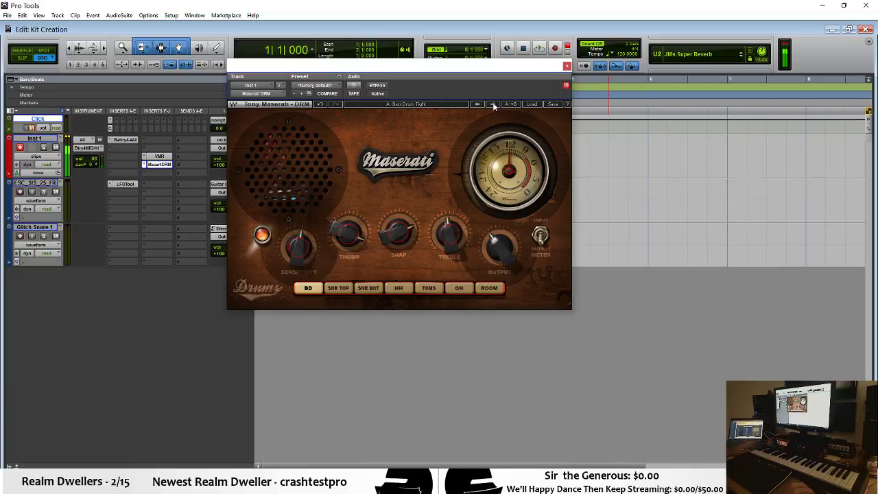
pyautogui.click(493, 103)
pyautogui.click(493, 103)
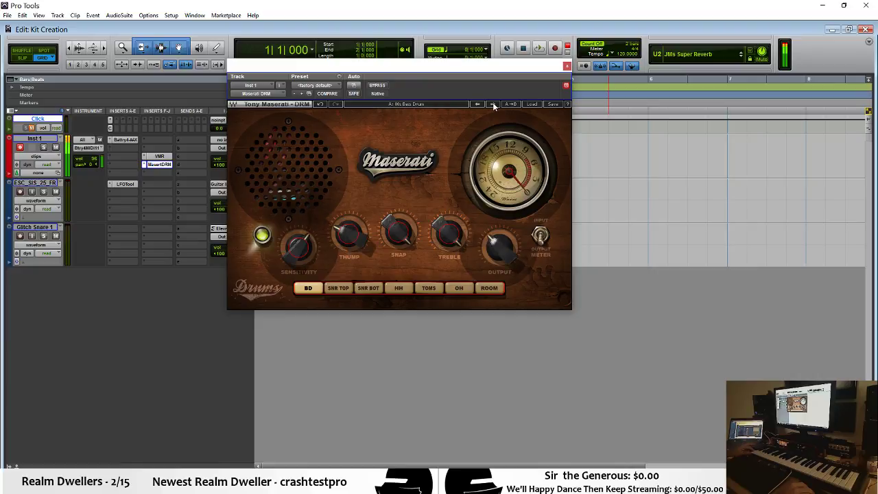
pyautogui.click(492, 103)
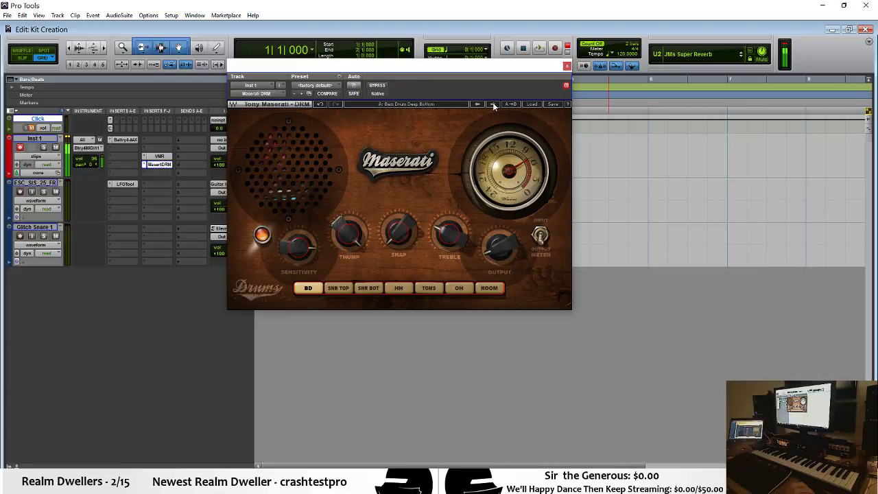
pyautogui.click(493, 104)
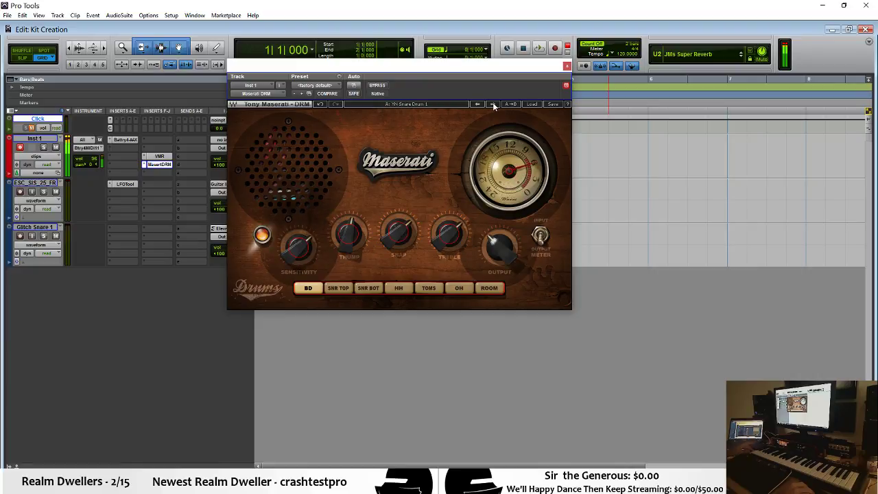
# Step: Reload the YN Bass Drum 1 preset and compare Maserati DRM bypassed and active
pyautogui.click(533, 104)
pyautogui.moveTo(576, 168)
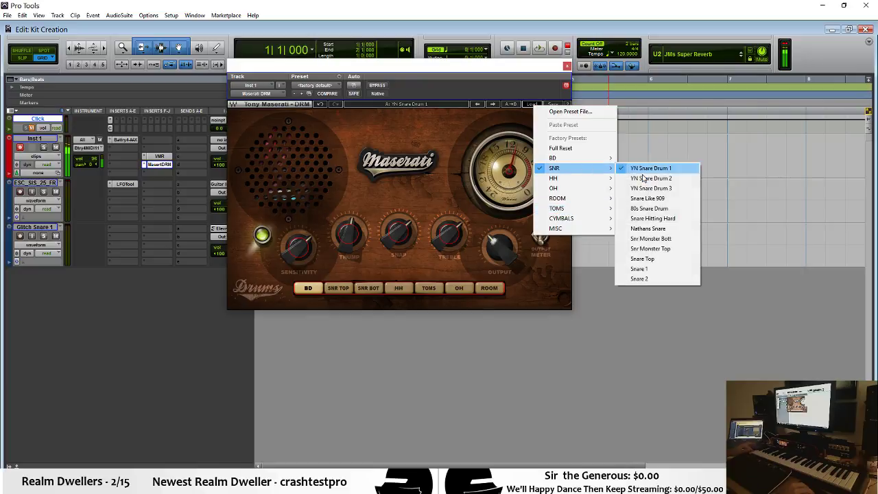
pyautogui.click(648, 158)
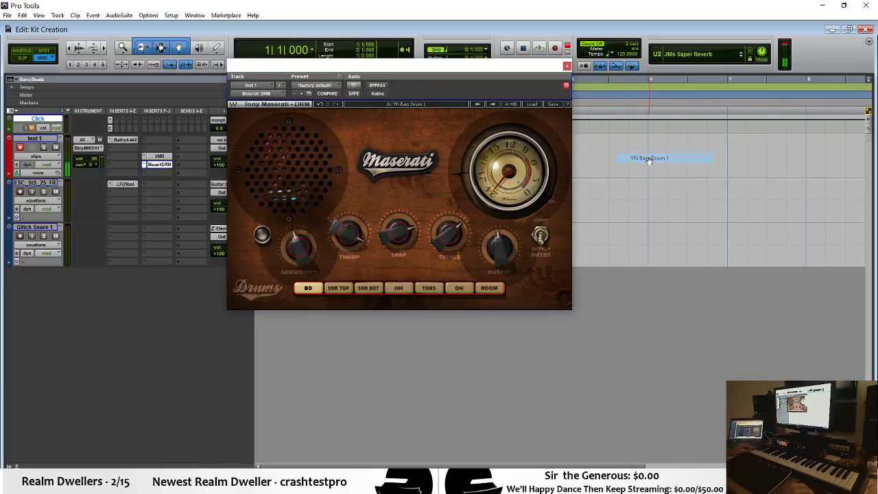
pyautogui.click(378, 85)
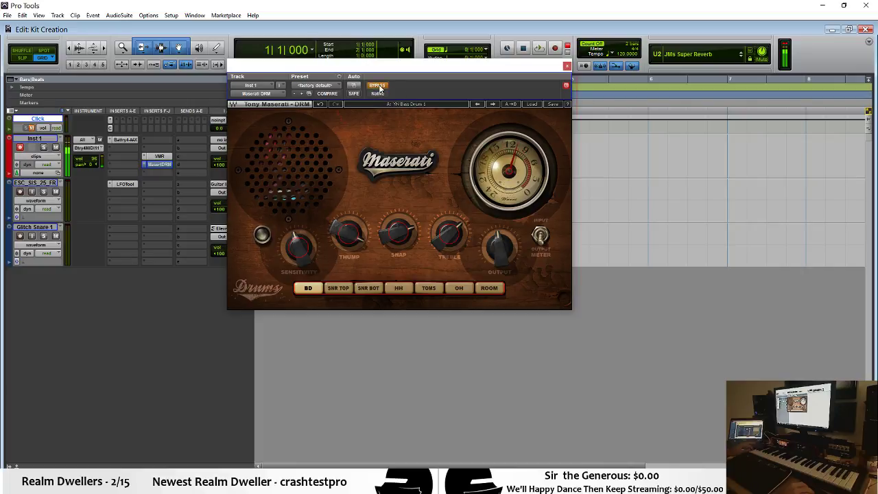
pyautogui.click(377, 85)
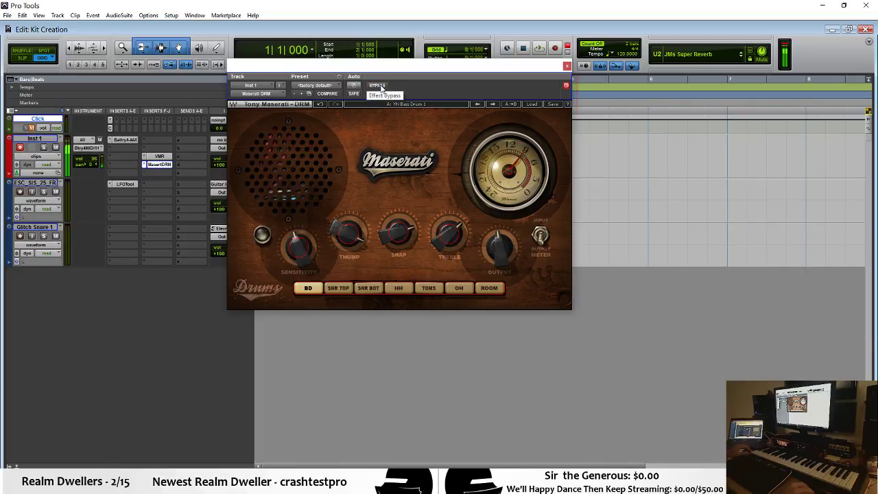
pyautogui.click(377, 85)
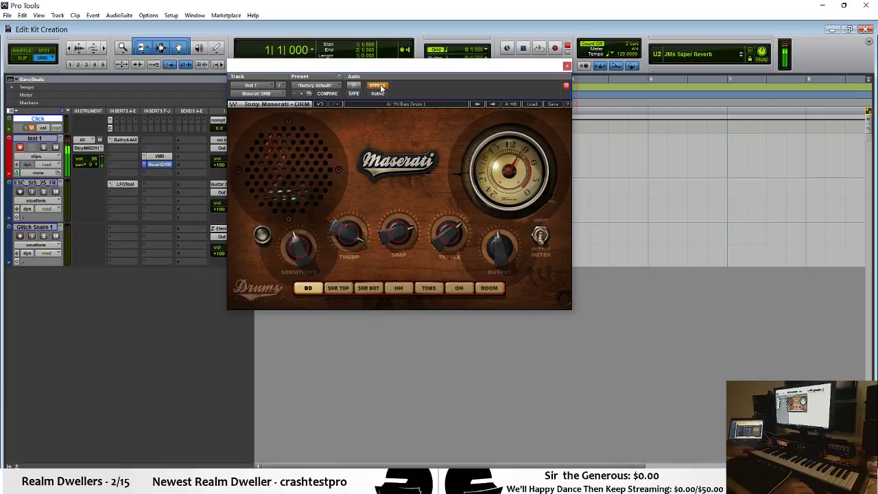
pyautogui.click(377, 85)
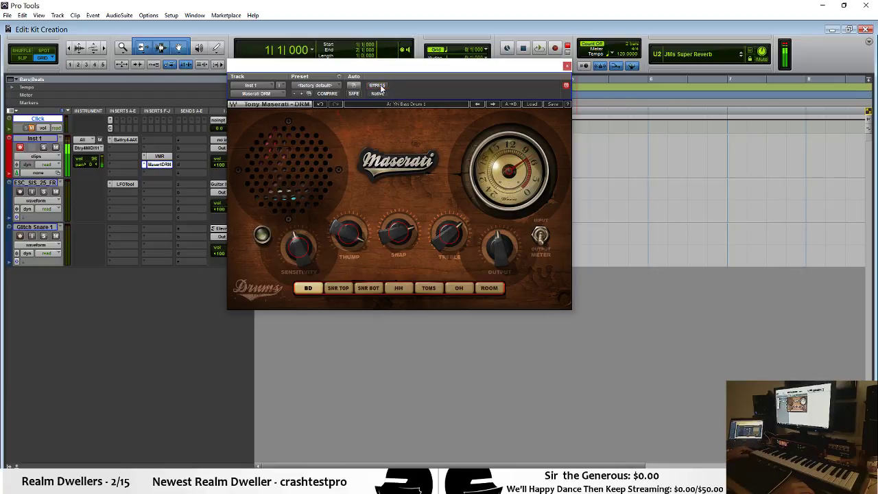
# Step: Audition the next Maserati DRM presets up to Hard Kick and compare that preset bypassed and active
pyautogui.click(494, 104)
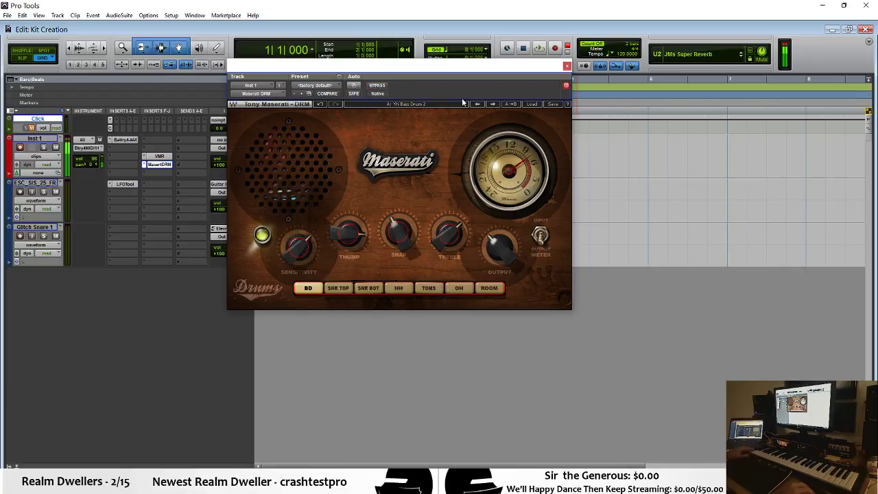
pyautogui.click(494, 104)
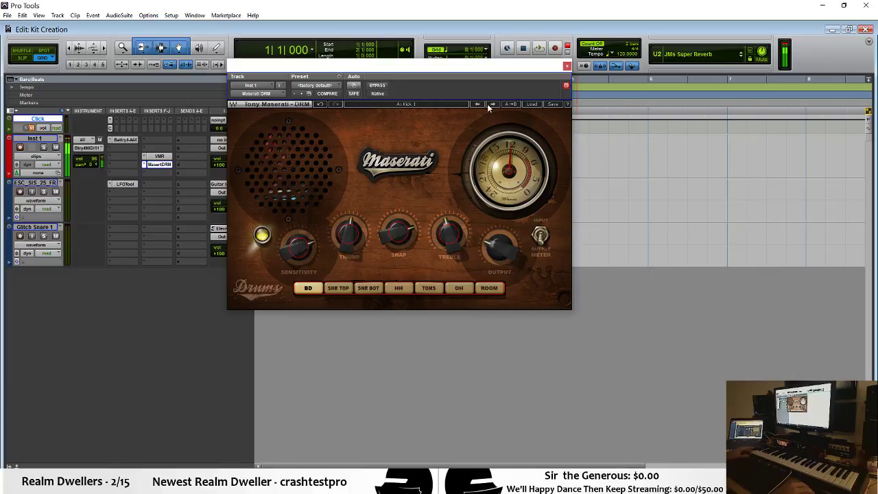
pyautogui.click(493, 104)
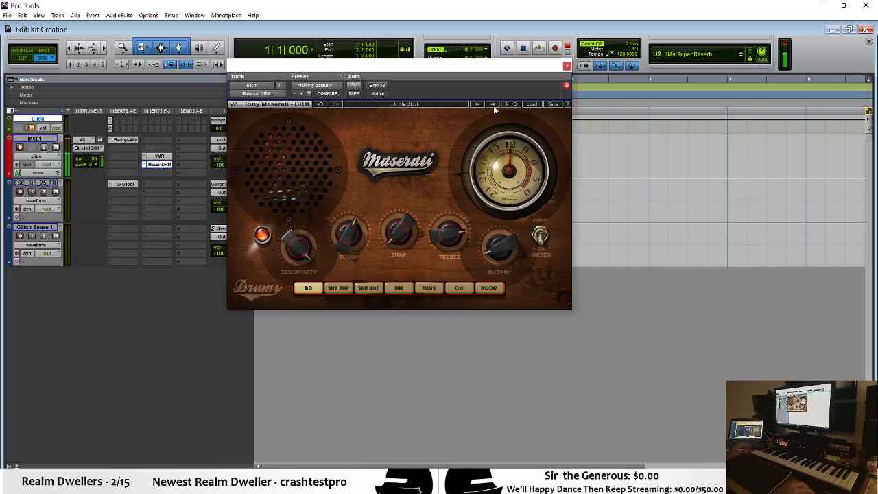
pyautogui.click(377, 86)
pyautogui.click(376, 86)
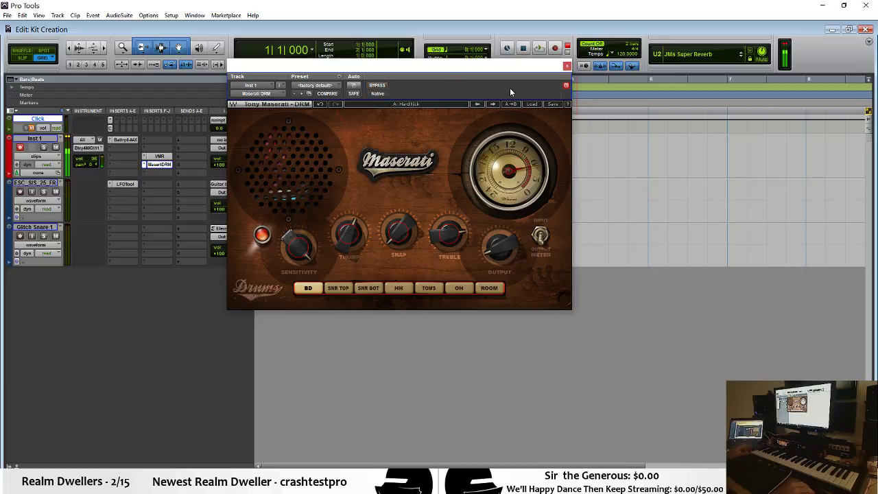
# Step: Choose the YN Bass Drum 2 preset in Maserati DRM and close the plug-in window
pyautogui.click(479, 104)
pyautogui.click(478, 104)
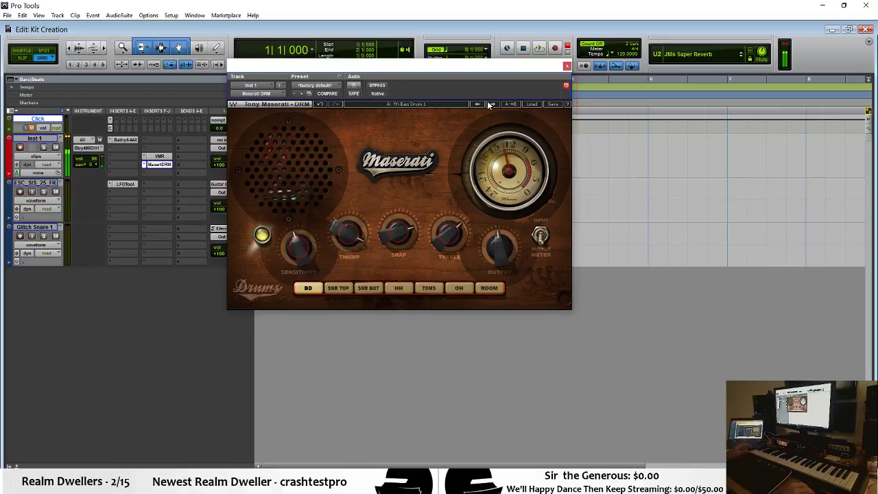
pyautogui.click(492, 104)
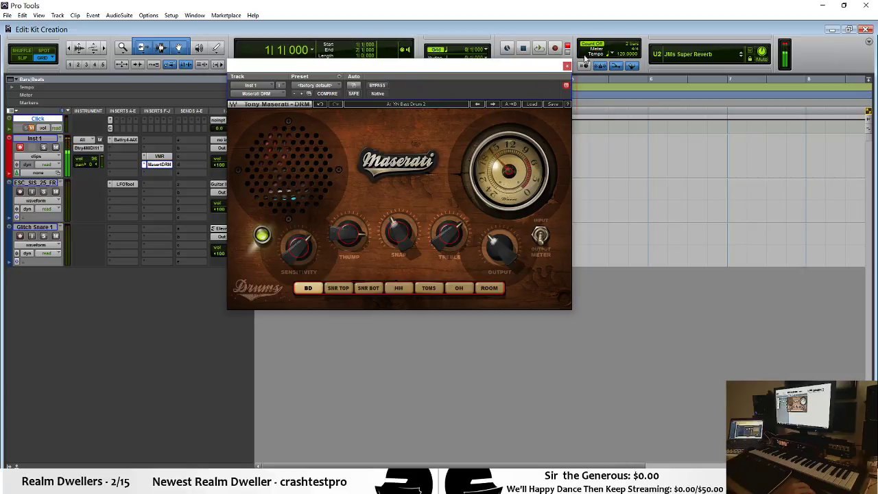
pyautogui.click(566, 67)
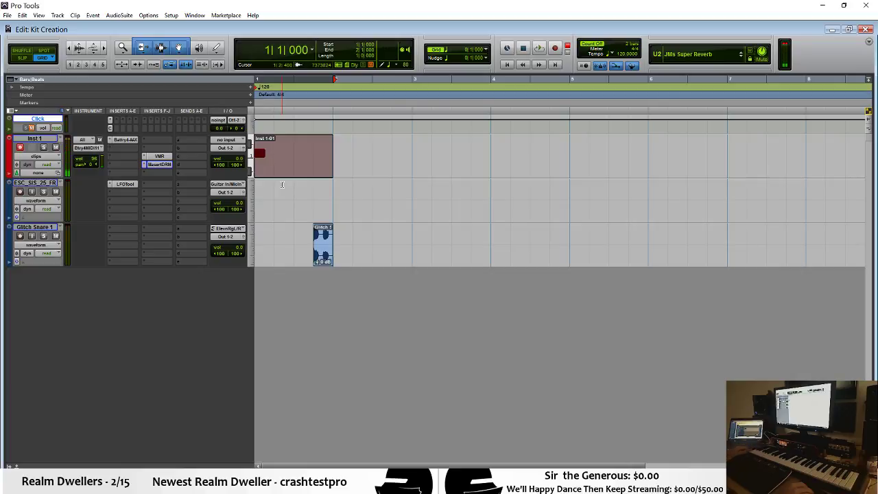
# Step: Play the session from the start of the Glitch Snare 1 clip twice to hear the snare
pyautogui.click(314, 240)
pyautogui.press('space')
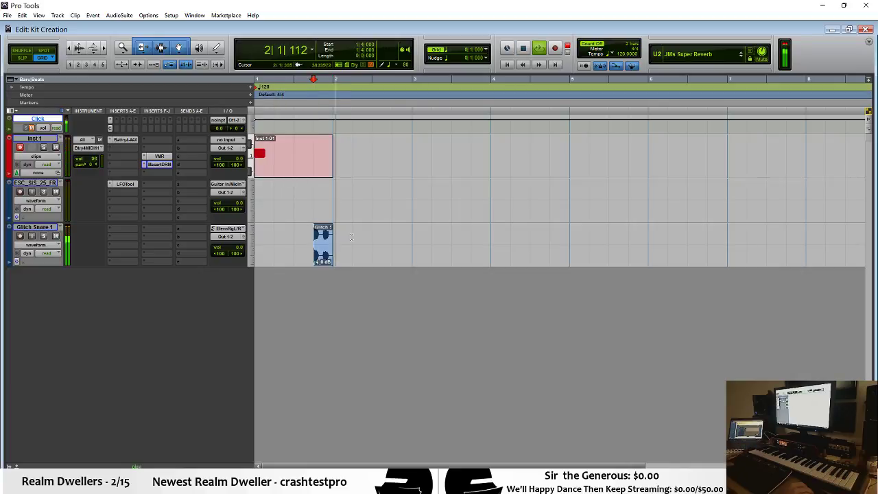
pyautogui.press('space')
pyautogui.press('space')
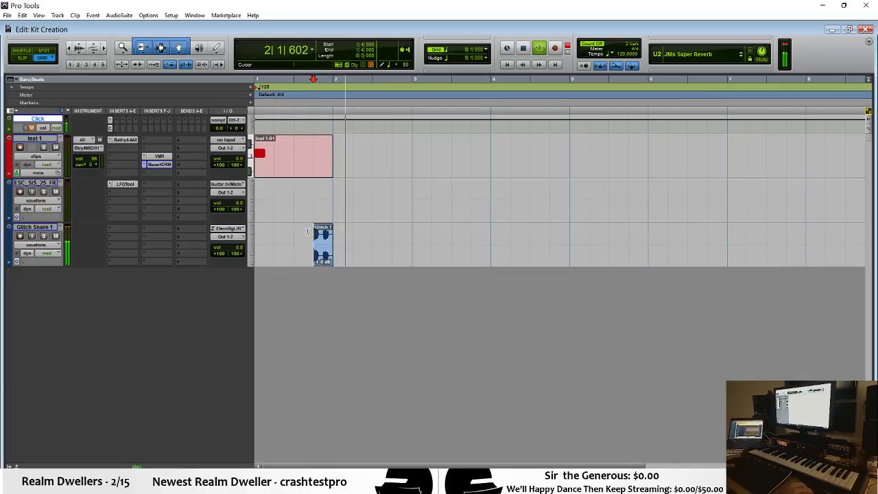
pyautogui.press('space')
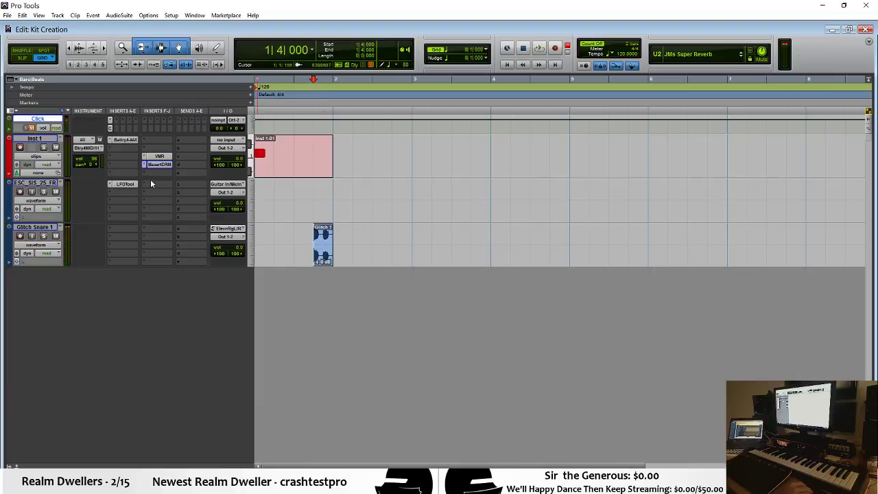
# Step: Solo the Inst 1 track and select the whole first bar in the timeline
pyautogui.click(262, 186)
pyautogui.click(44, 147)
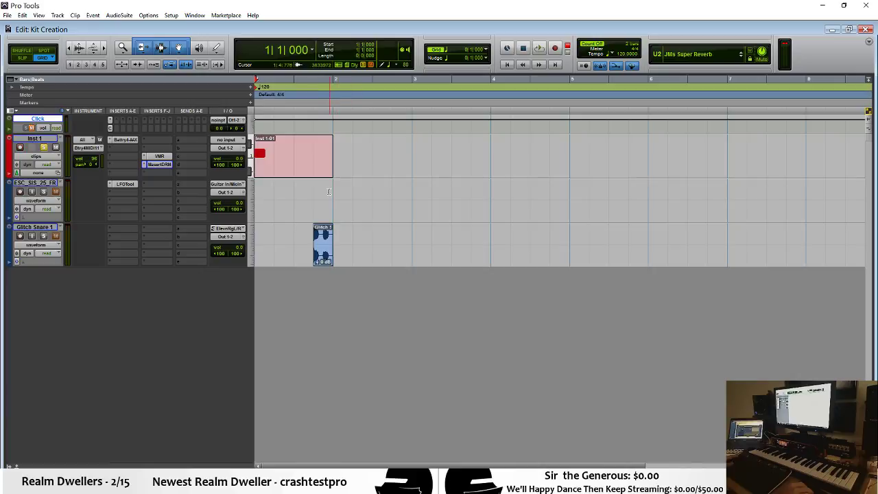
pyautogui.moveTo(329, 192); pyautogui.dragTo(241, 186)
# Step: Bounce the selection offline as a WAV file named Kick 1 and import it onto a new track
pyautogui.hotkey('ctrl', 'alt', 'b')
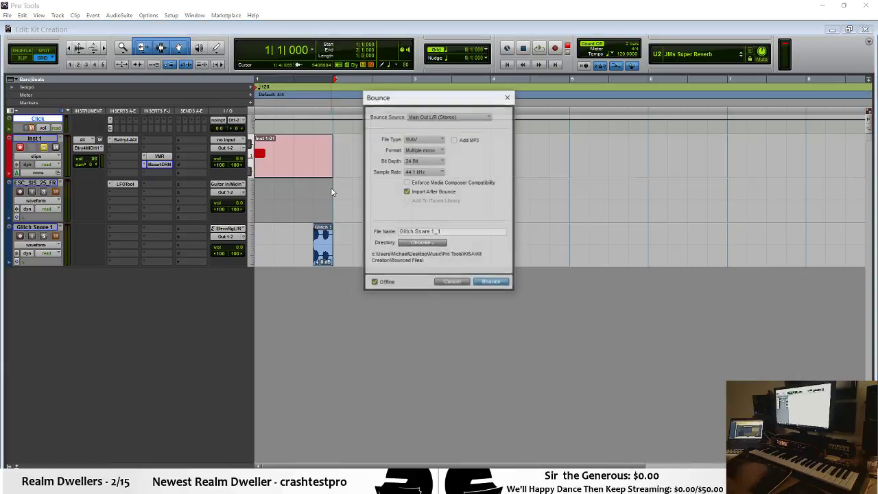
pyautogui.doubleClick(443, 231)
pyautogui.write('Kick 1')
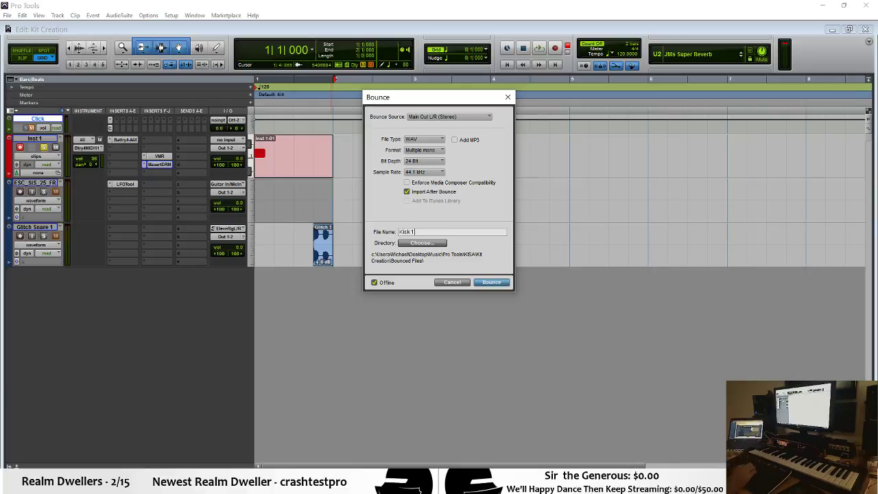
pyautogui.press('Return')
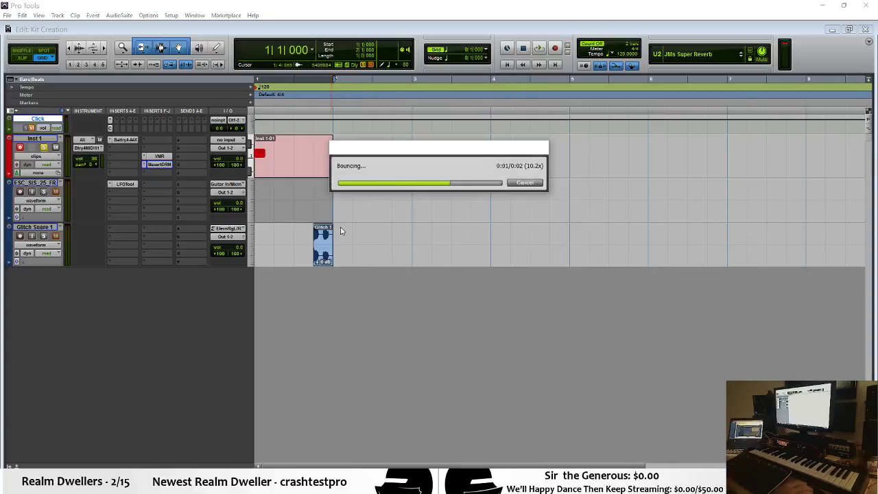
pyautogui.click(470, 206)
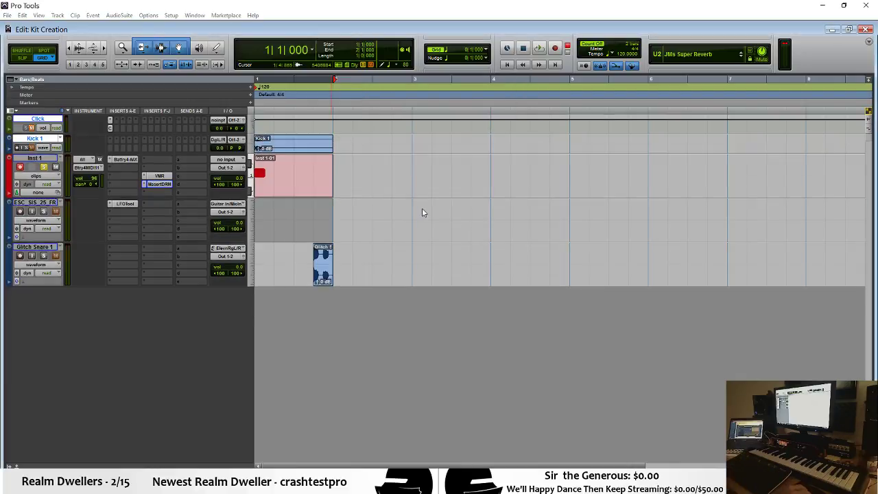
# Step: Enlarge the Kick 1 track's height and place the edit cursor at the end of its clip, at bar 2
pyautogui.click(302, 148)
pyautogui.moveTo(48, 153); pyautogui.dragTo(48, 177)
pyautogui.click(334, 144)
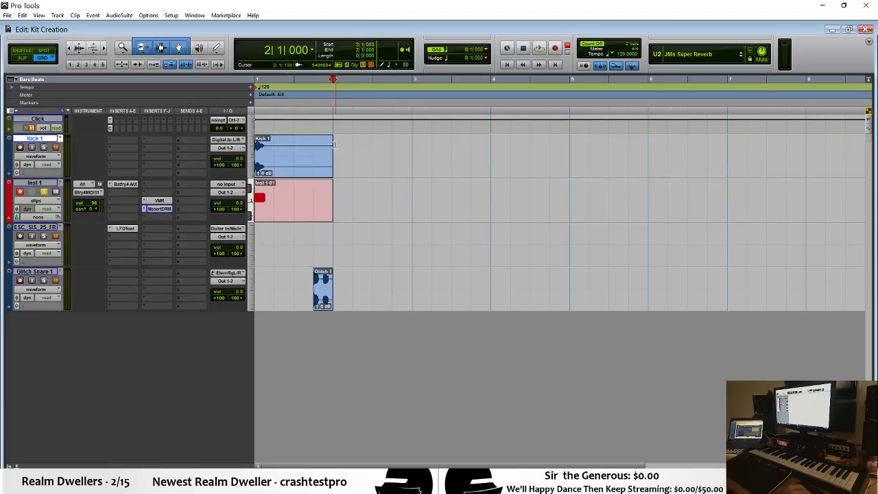
# Step: Trim the end of the Kick 1 clip back to beat 2 of the first bar and play it
pyautogui.moveTo(328, 146); pyautogui.dragTo(272, 148)
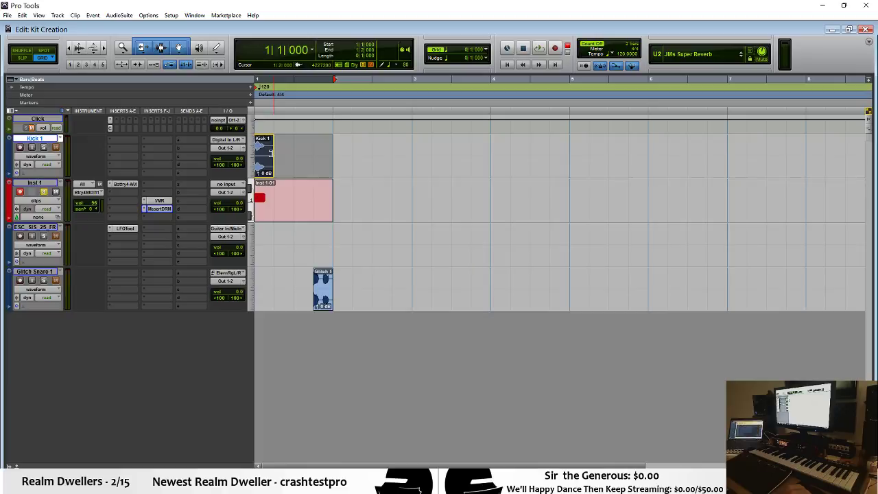
pyautogui.click(271, 152)
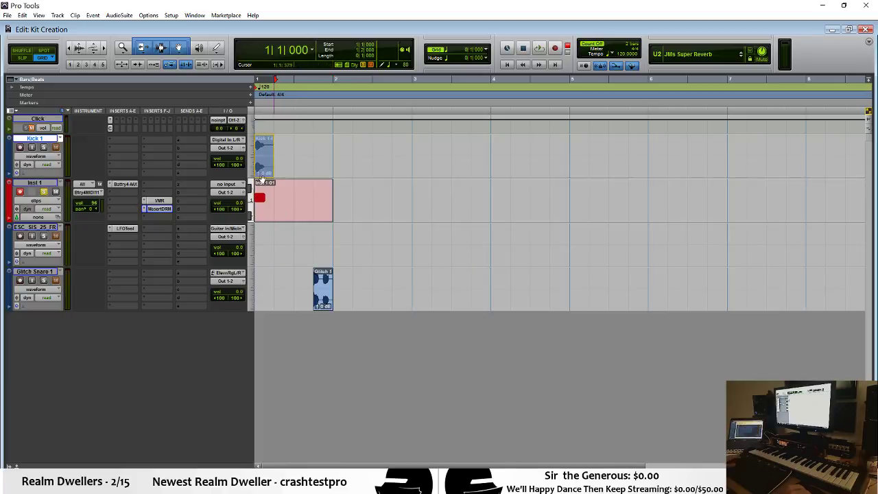
pyautogui.click(261, 175)
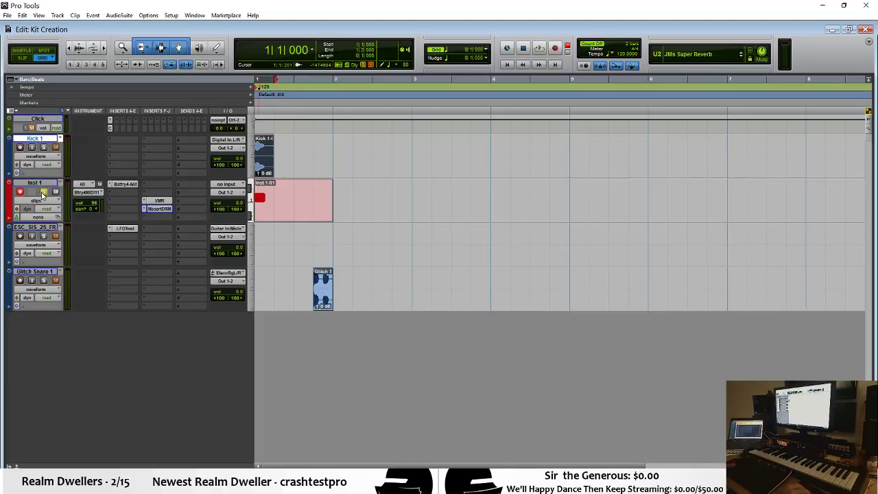
pyautogui.press('space')
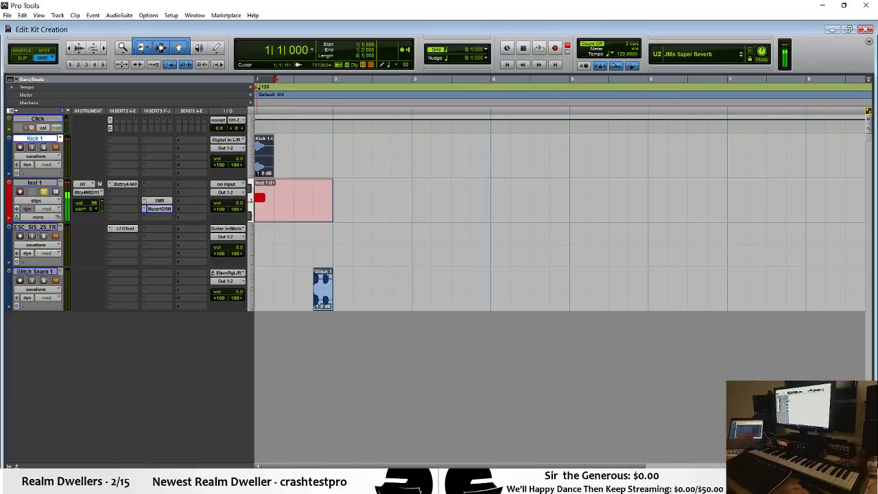
# Step: Add the DS_Snare_160_FRK sample from the Drum Hits_FRK folder at the start of the ESC_SIS_25 track and play it
pyautogui.click(130, 484)
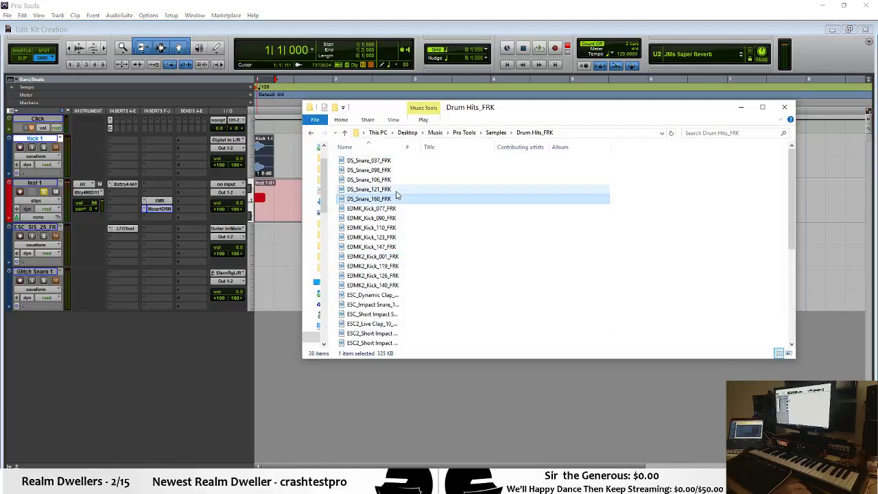
pyautogui.moveTo(388, 199); pyautogui.dragTo(258, 256)
pyautogui.press('space')
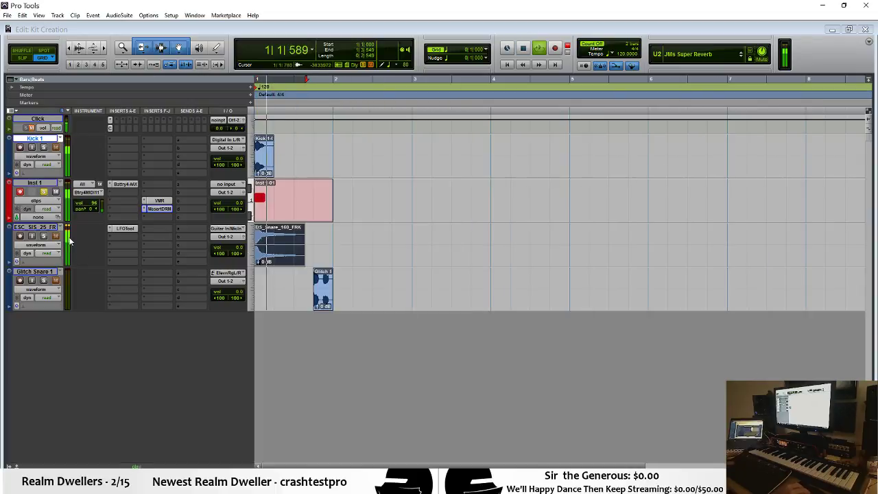
# Step: Solo the ESC_SIS_25 track instead of Inst 1 and play the session from the start
pyautogui.click(43, 236)
pyautogui.click(42, 186)
pyautogui.click(43, 189)
pyautogui.press('space')
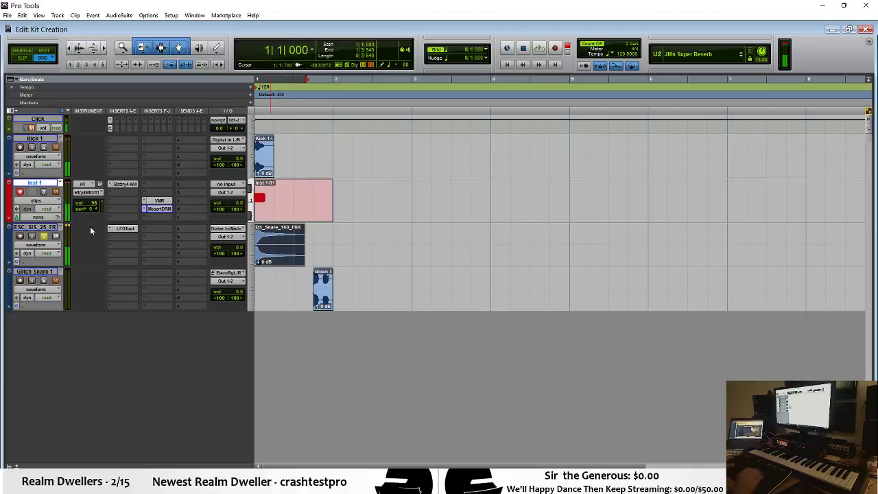
pyautogui.press('Return')
pyautogui.press('space')
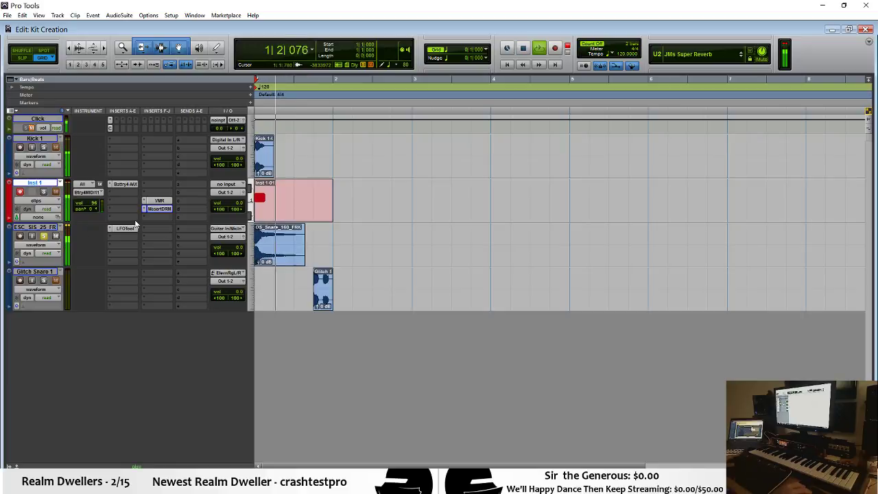
pyautogui.press('space')
# Step: Loop the DS_Snare_160_FRK clip and compare its sound with the LFOTool insert bypassed and active
pyautogui.click(273, 249)
pyautogui.press('space')
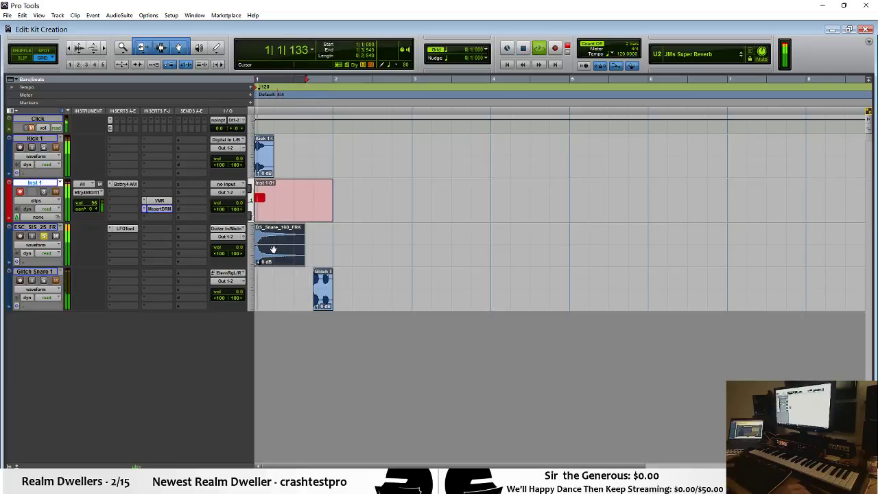
pyautogui.click(126, 228)
pyautogui.press('space')
pyautogui.press('space')
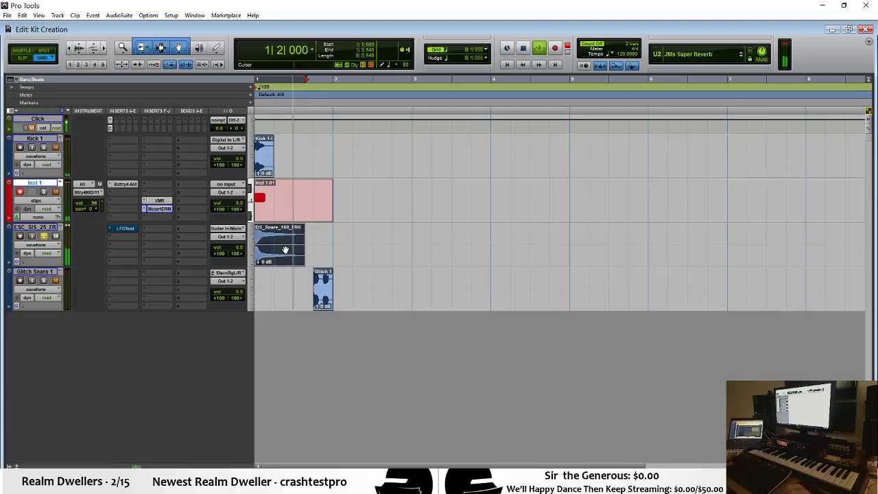
pyautogui.press('space')
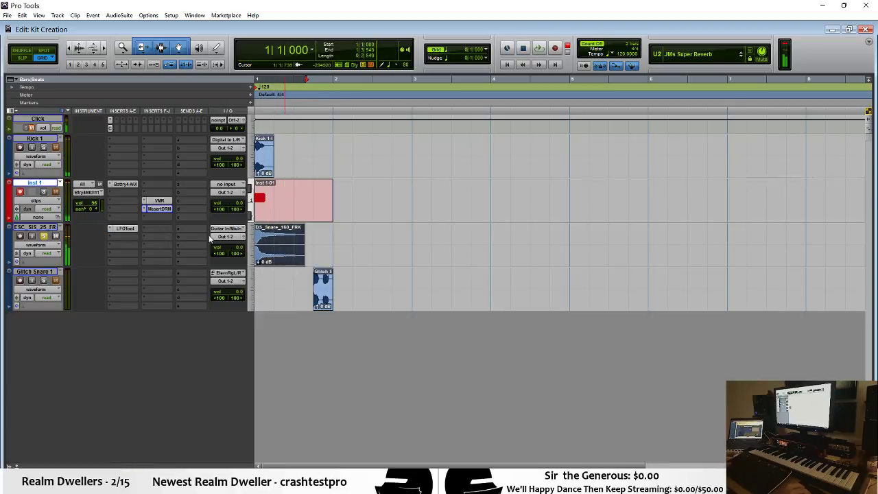
pyautogui.press('space')
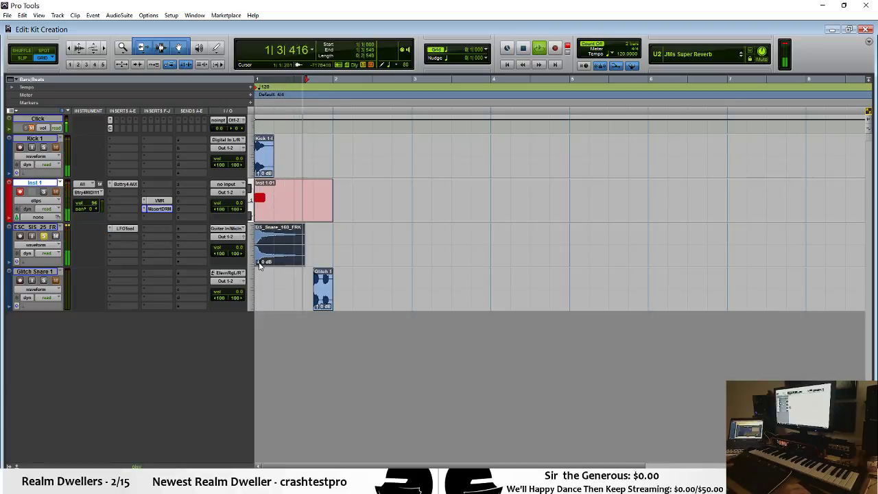
# Step: Lower the clip gain of the DS_Snare_160_FRK clip to -2.8 dB while listening to it
pyautogui.moveTo(261, 261); pyautogui.dragTo(259, 263)
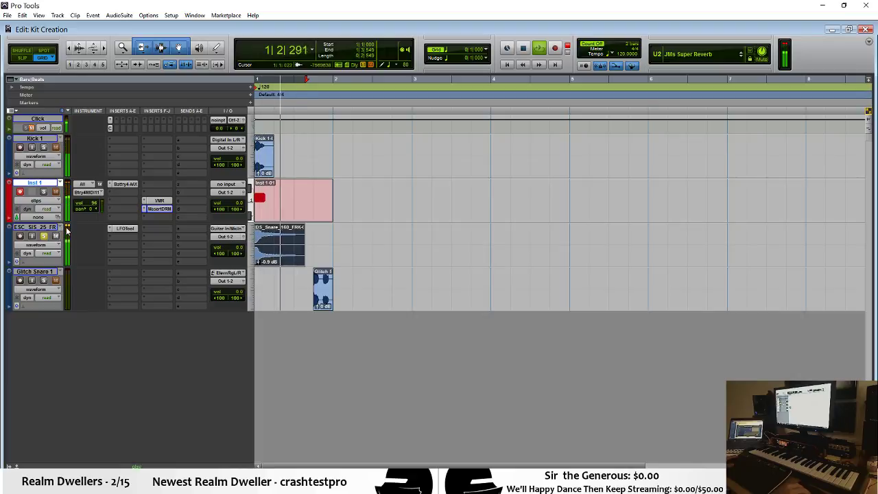
pyautogui.click(259, 264)
pyautogui.moveTo(258, 264); pyautogui.dragTo(259, 267)
pyautogui.press('space')
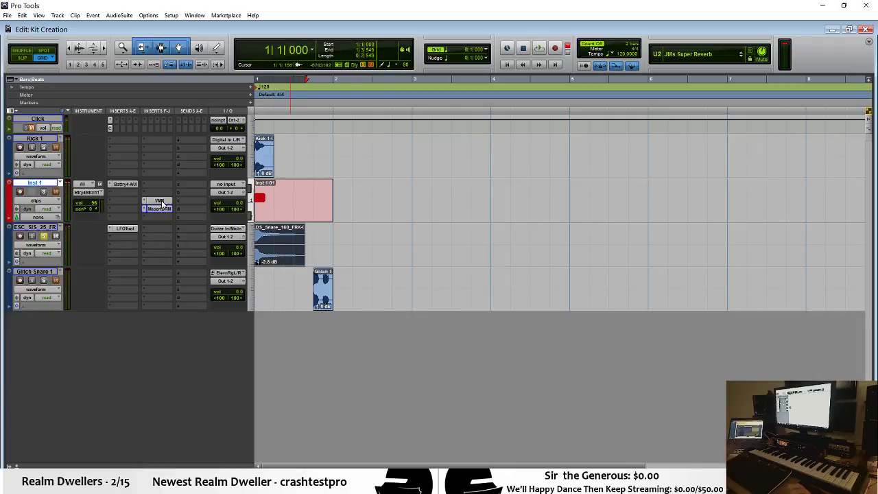
# Step: Copy the Virtual Mix Rack insert from the Inst 1 track to the ESC_SIS_25 track and open it
pyautogui.moveTo(116, 257); pyautogui.dragTo(123, 246)
pyautogui.click(125, 245)
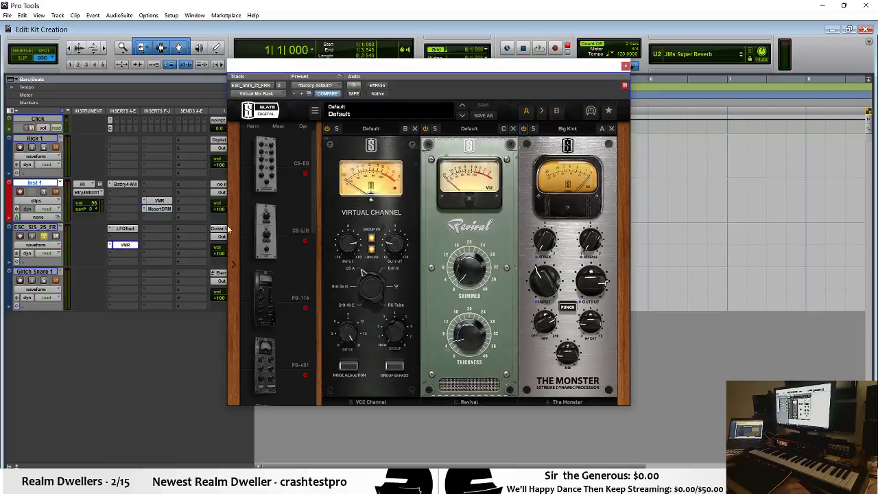
pyautogui.moveTo(433, 90); pyautogui.dragTo(488, 92)
# Step: Load the Snare Slammer preset in The Monster module and play the snare through it
pyautogui.click(534, 131)
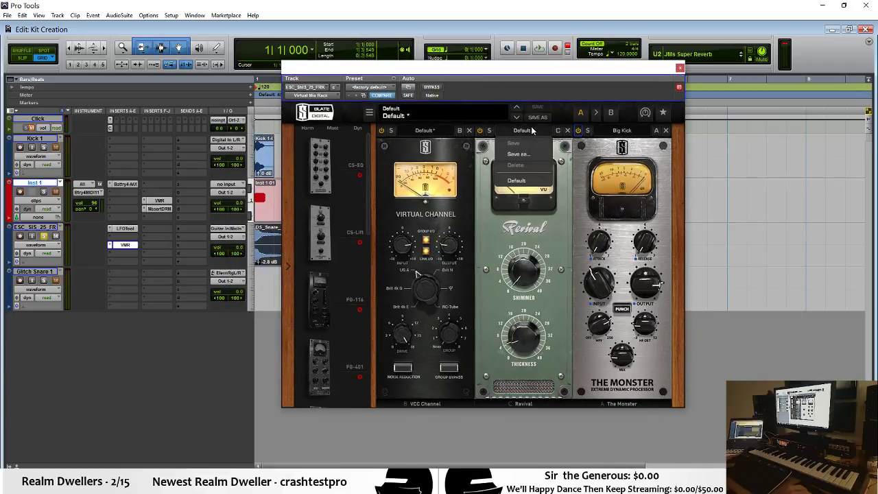
pyautogui.click(638, 132)
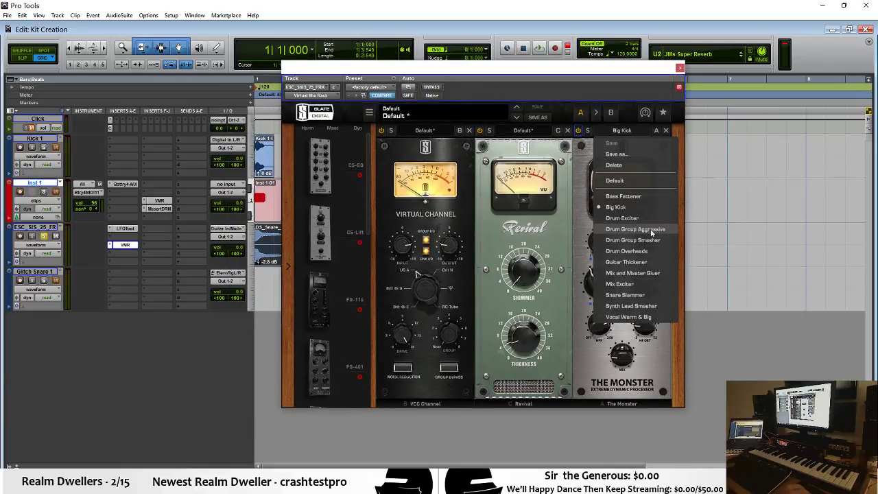
pyautogui.click(657, 295)
pyautogui.moveTo(503, 64); pyautogui.dragTo(586, 65)
pyautogui.press('space')
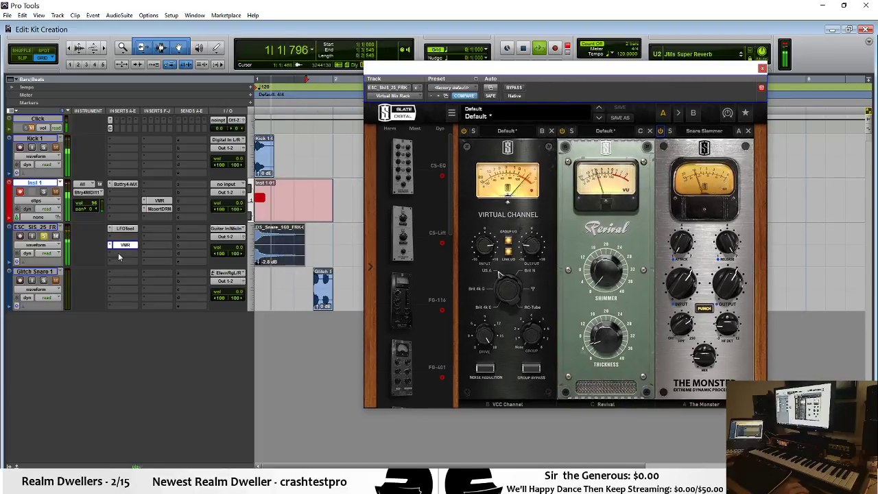
pyautogui.click(523, 48)
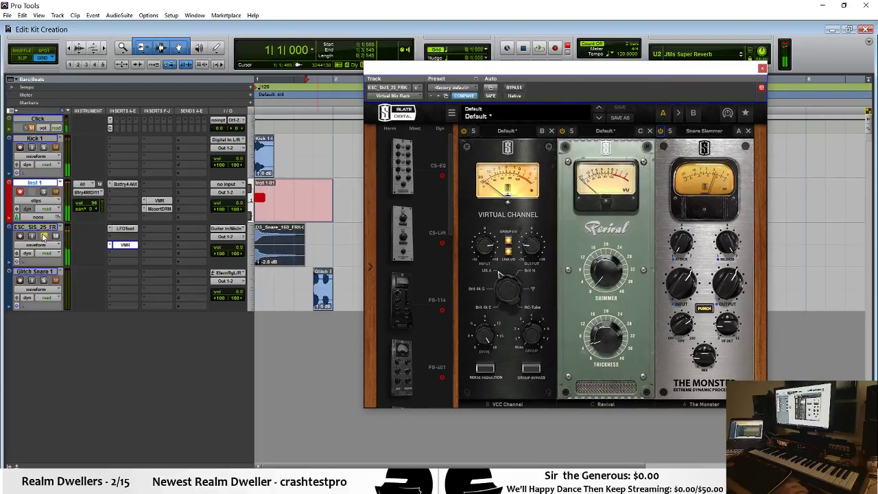
pyautogui.press('space')
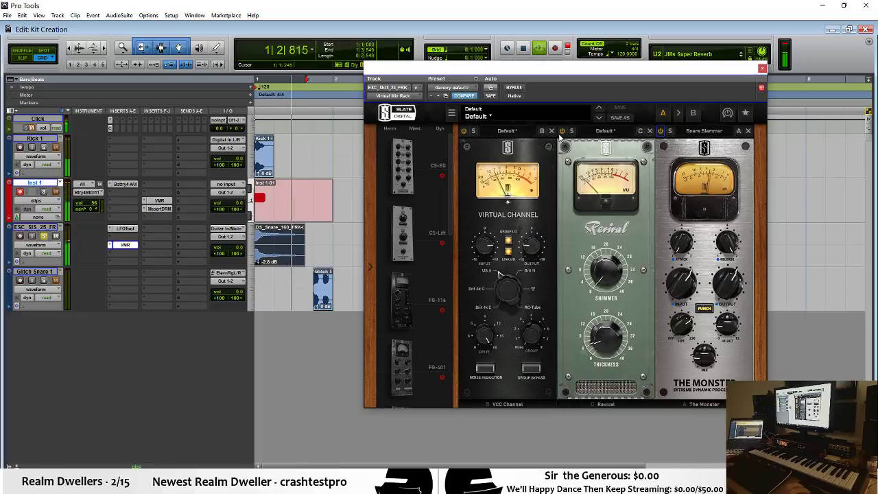
# Step: Bypass the Virtual Channel module, set Revival's Shimmer to about 27.4 and turn up its Thickness
pyautogui.click(464, 130)
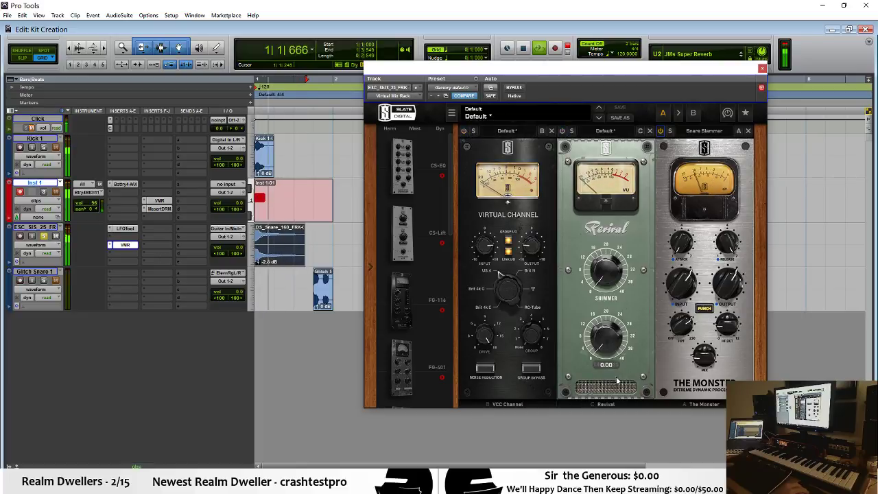
pyautogui.click(561, 130)
pyautogui.moveTo(606, 269); pyautogui.dragTo(608, 253)
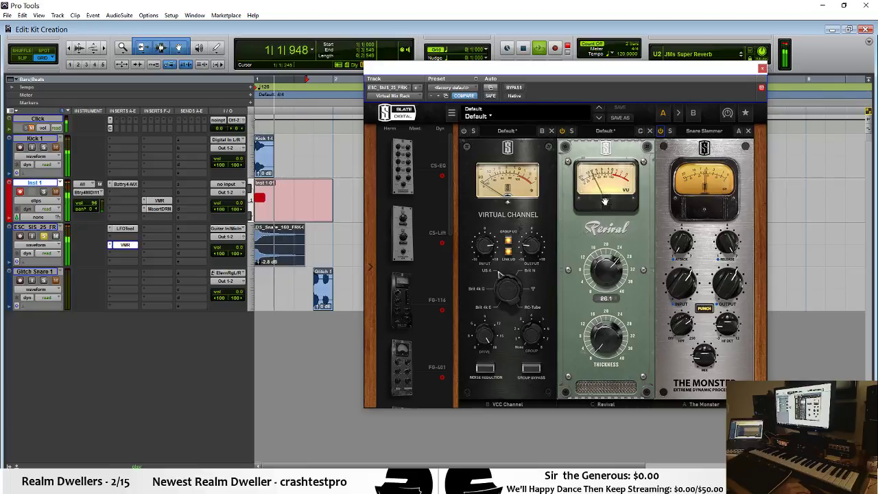
pyautogui.moveTo(604, 201); pyautogui.dragTo(609, 215)
pyautogui.moveTo(609, 341); pyautogui.dragTo(626, 434)
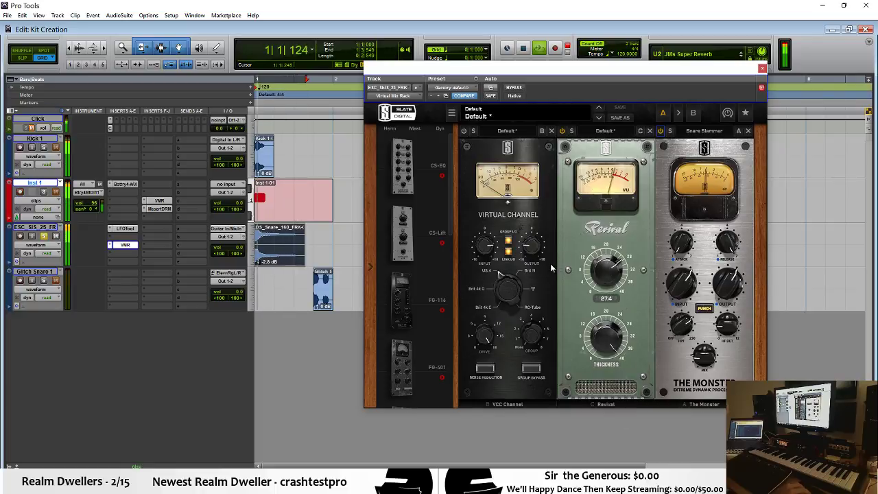
# Step: Reactivate the Virtual Channel module, adjust its Input, set its Drive to about 12.2 dB and close the rack
pyautogui.click(464, 131)
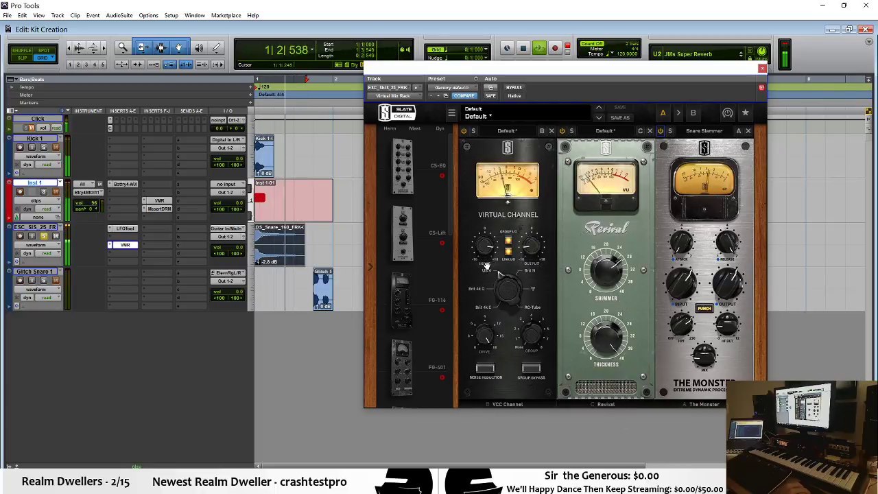
pyautogui.moveTo(488, 250); pyautogui.dragTo(489, 291)
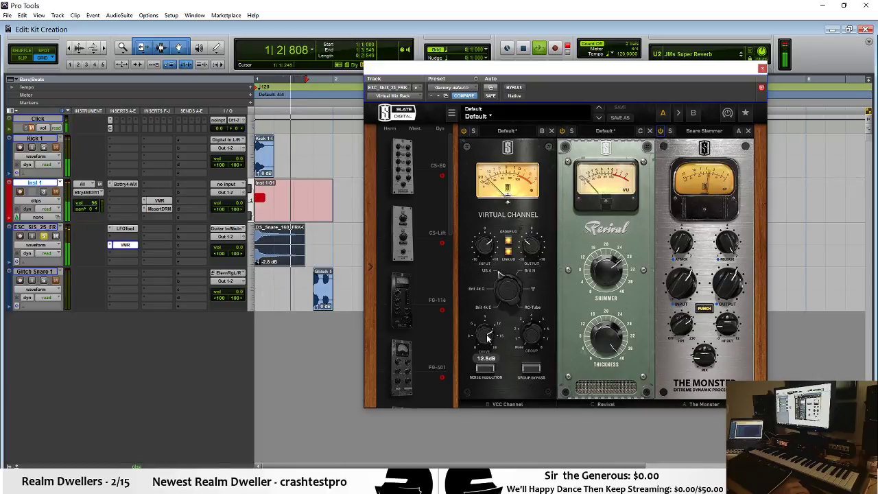
pyautogui.moveTo(486, 330); pyautogui.dragTo(486, 338)
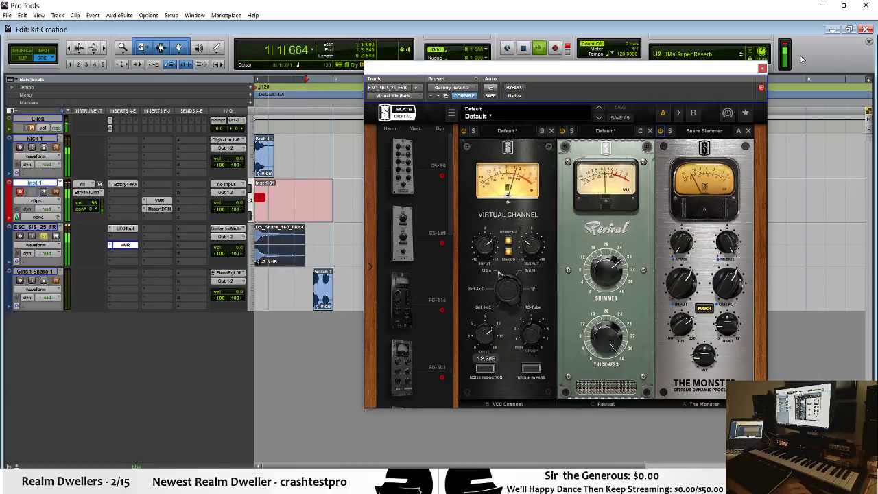
pyautogui.click(126, 245)
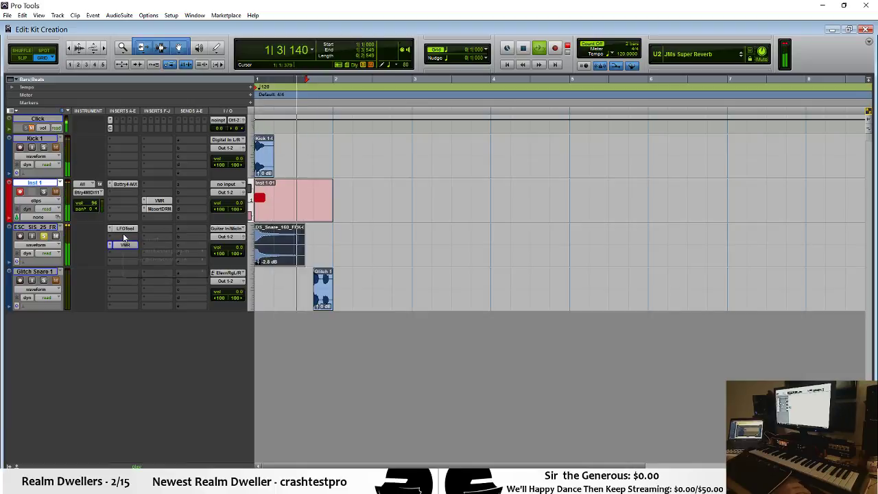
# Step: Move LFOTool down one insert slot on the ESC_SIS_25 track and insert a stereo EQ3 7-Band above it
pyautogui.click(125, 236)
pyautogui.moveTo(165, 251)
pyautogui.moveTo(236, 255)
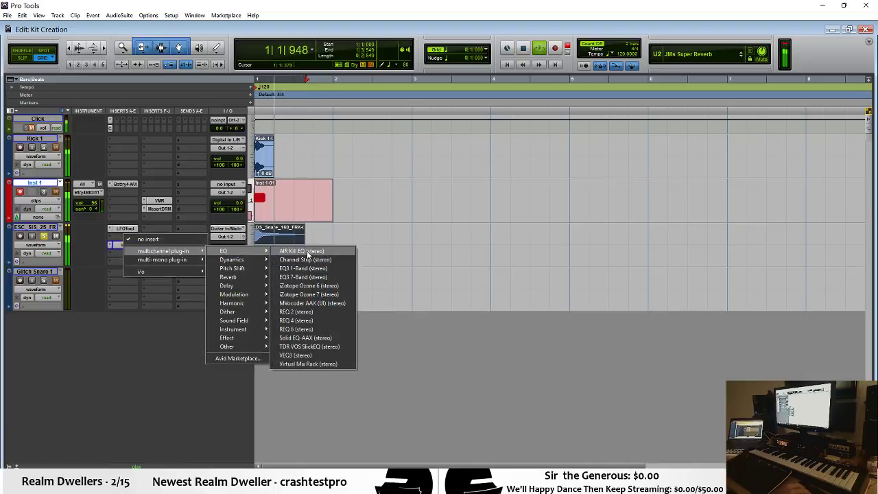
pyautogui.click(120, 232)
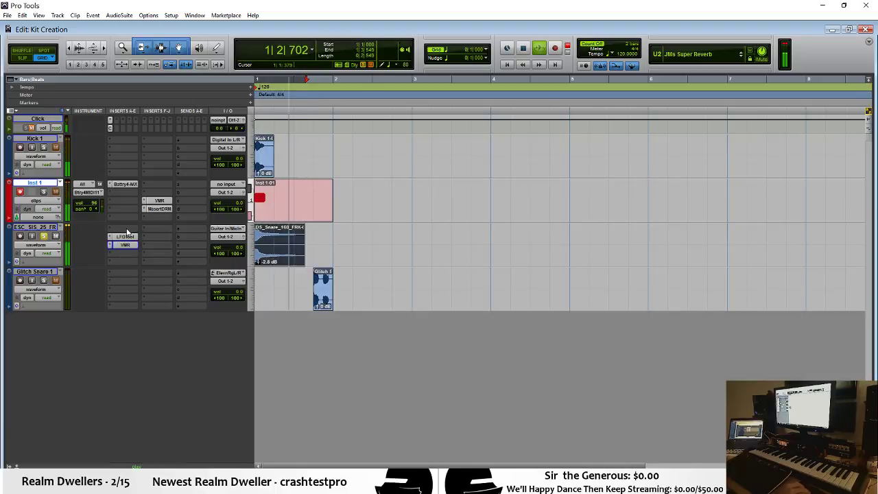
pyautogui.click(126, 234)
pyautogui.moveTo(165, 244)
pyautogui.moveTo(236, 243)
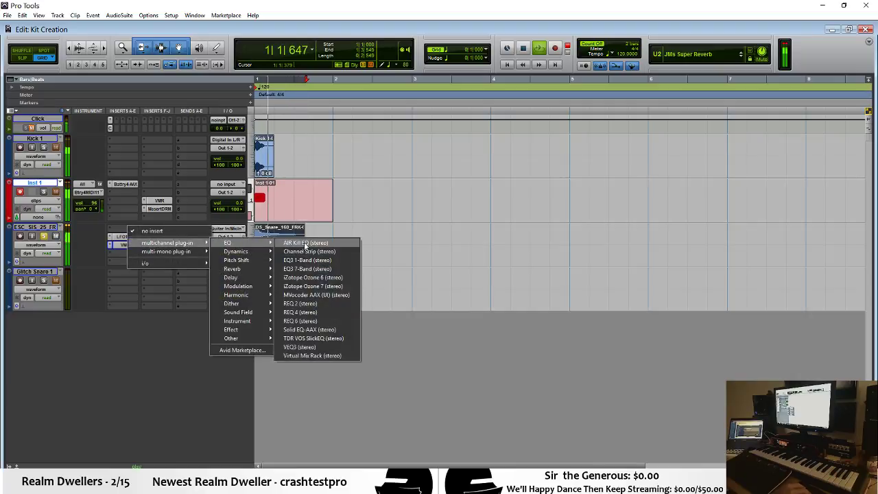
pyautogui.click(331, 269)
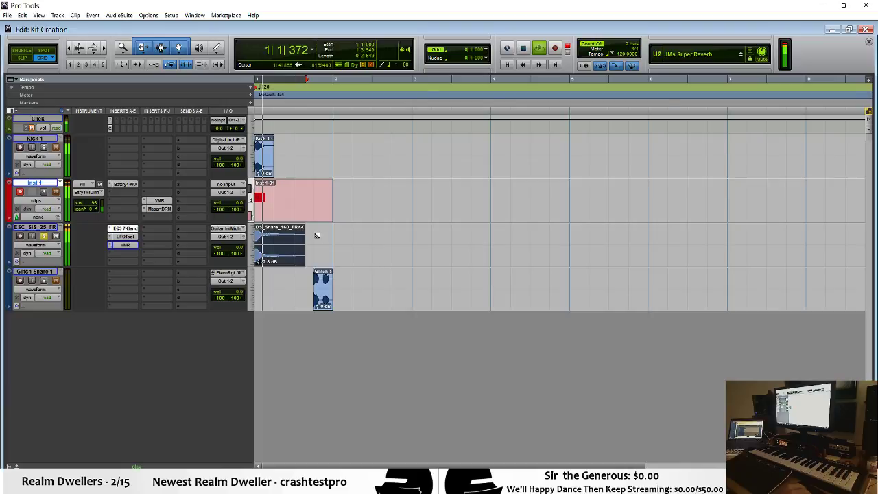
pyautogui.click(421, 179)
pyautogui.moveTo(410, 167); pyautogui.dragTo(413, 71)
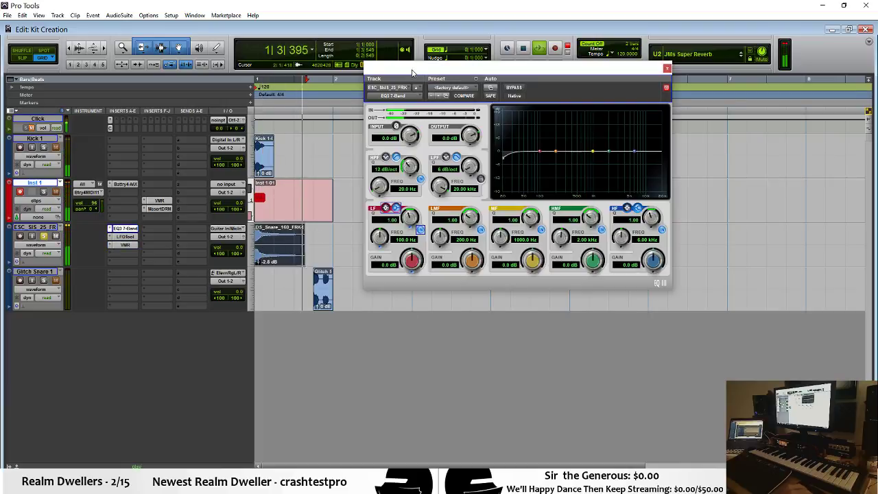
# Step: Set the EQ's high-pass filter slope to 24 dB/oct and tune its frequency to cut the snare's lows
pyautogui.moveTo(375, 191); pyautogui.dragTo(369, 137)
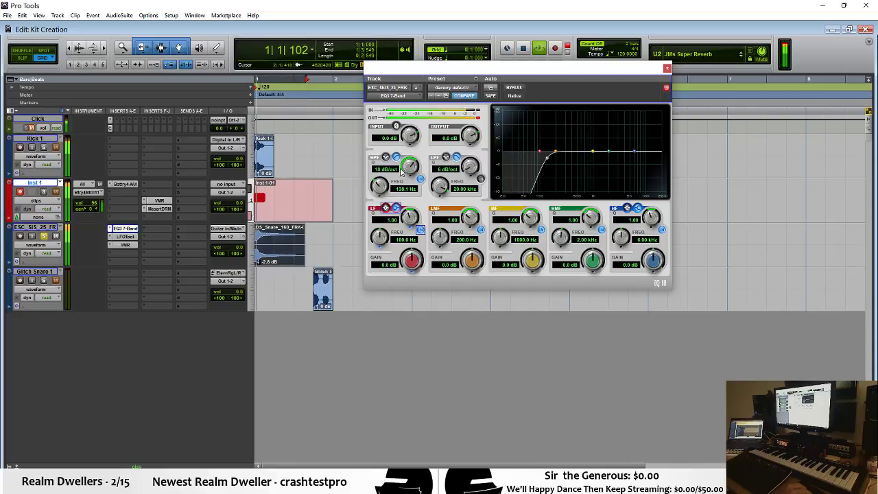
pyautogui.moveTo(379, 186); pyautogui.dragTo(384, 228)
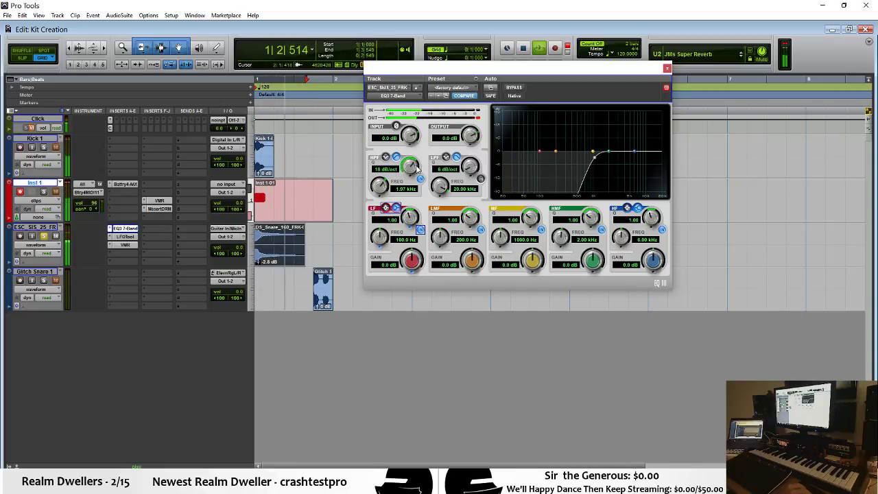
pyautogui.moveTo(416, 166); pyautogui.dragTo(417, 115)
pyautogui.moveTo(375, 188); pyautogui.dragTo(381, 281)
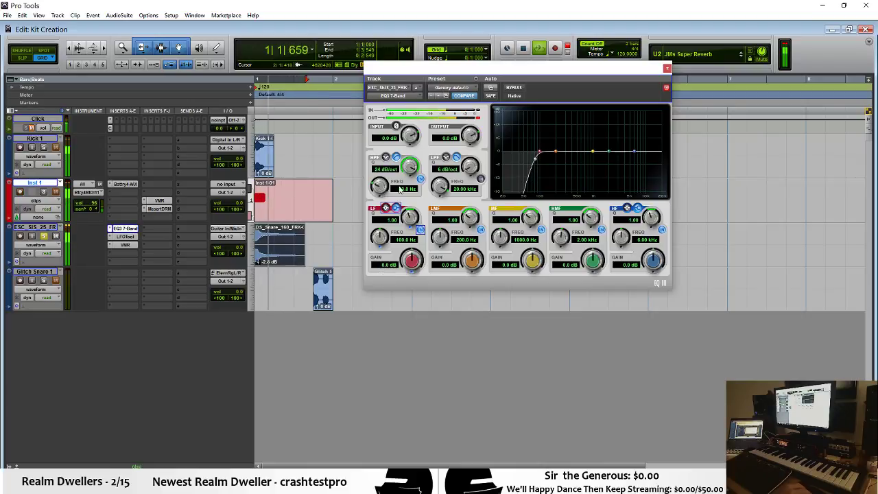
# Step: Lower the EQ's high-pass frequency to 67.3 Hz, comparing the snare with the EQ bypassed, and close the EQ
pyautogui.moveTo(381, 189)
pyautogui.mouseDown()
pyautogui.moveTo(385, 199)
pyautogui.moveTo(381, 191)
pyautogui.mouseUp()
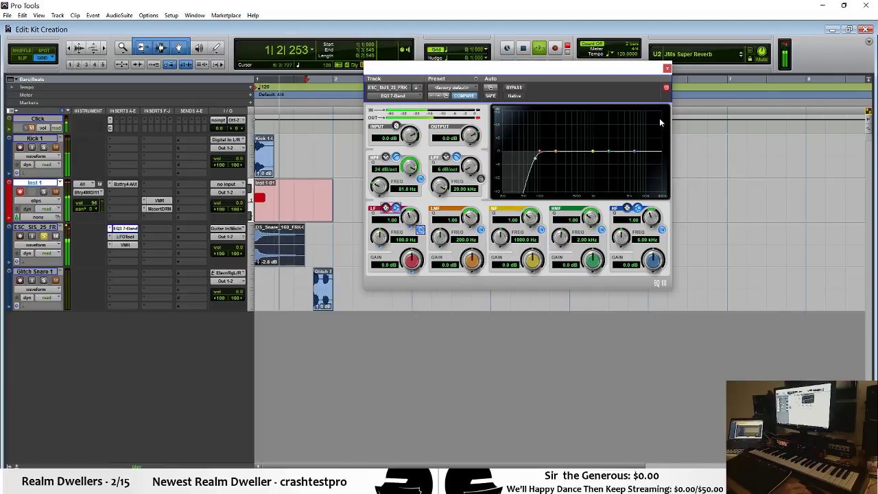
pyautogui.click(512, 88)
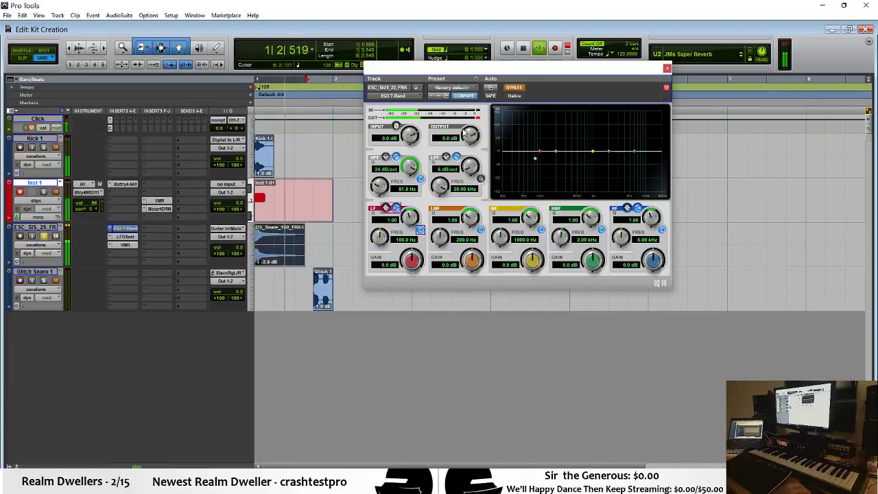
pyautogui.click(513, 87)
pyautogui.moveTo(379, 185)
pyautogui.mouseDown()
pyautogui.moveTo(384, 205)
pyautogui.moveTo(382, 195)
pyautogui.mouseUp()
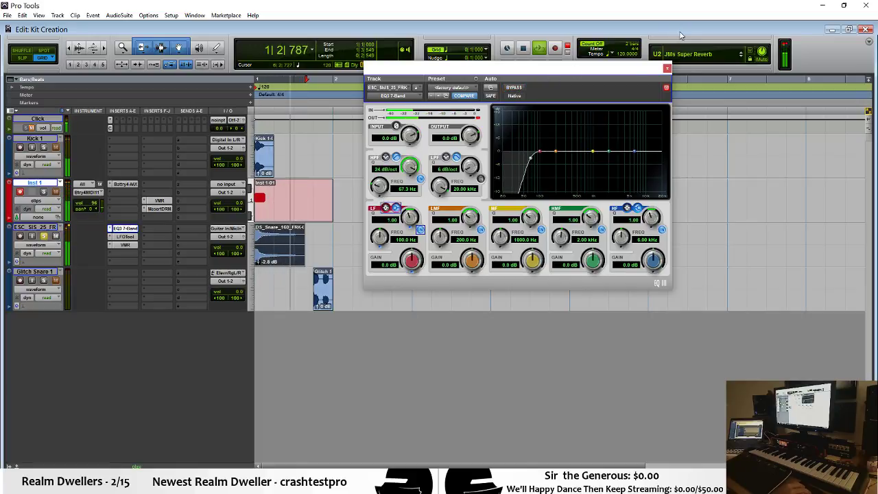
pyautogui.click(667, 68)
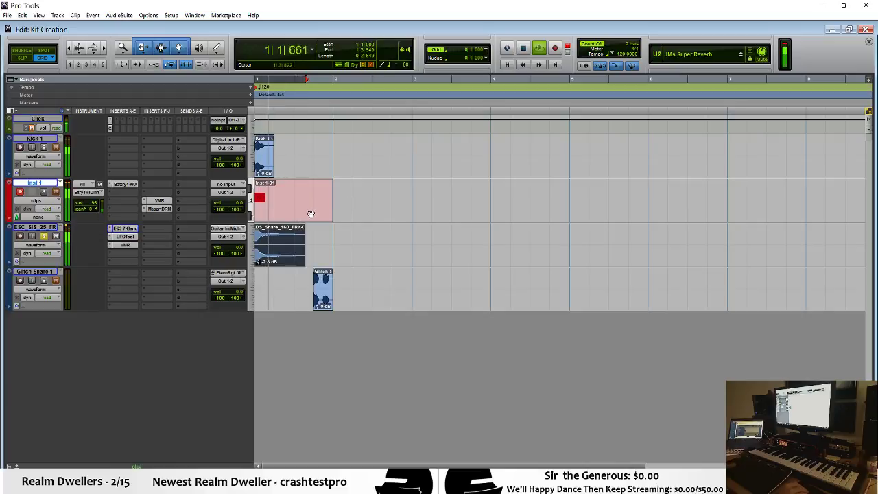
# Step: Stop playback and move LFOTool below VMR in the ESC_SIS_25 track's insert chain
pyautogui.press('space')
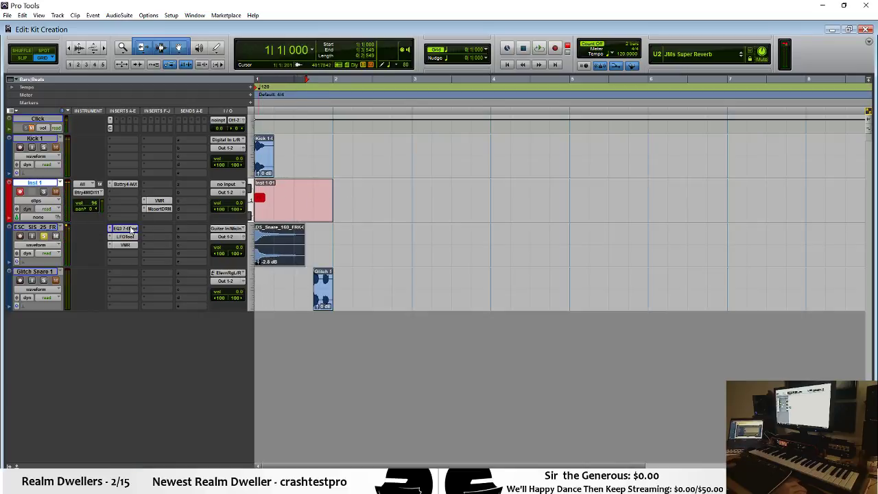
pyautogui.click(127, 251)
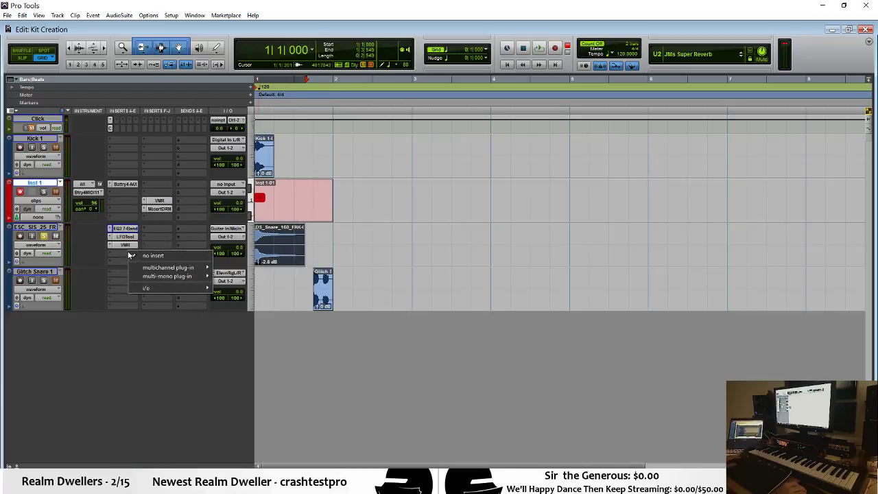
pyautogui.moveTo(131, 244); pyautogui.dragTo(128, 250)
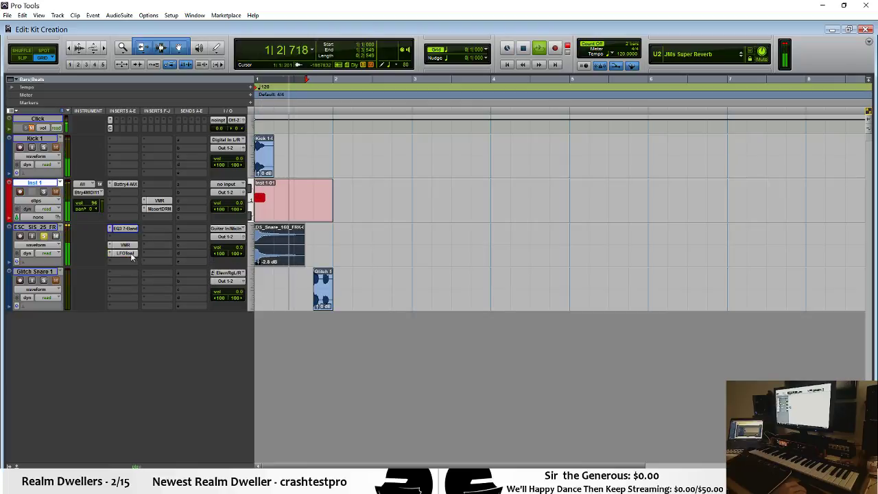
# Step: Open LFOTool on the snare track, load the Disko Unkle preset Driver, and advance through the presets to Hit by Mau5
pyautogui.click(131, 252)
pyautogui.click(682, 123)
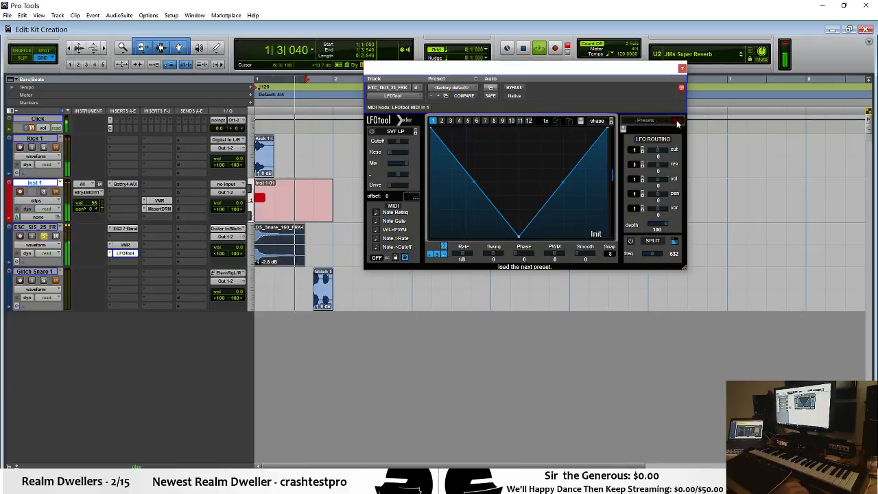
pyautogui.click(645, 121)
pyautogui.moveTo(654, 129)
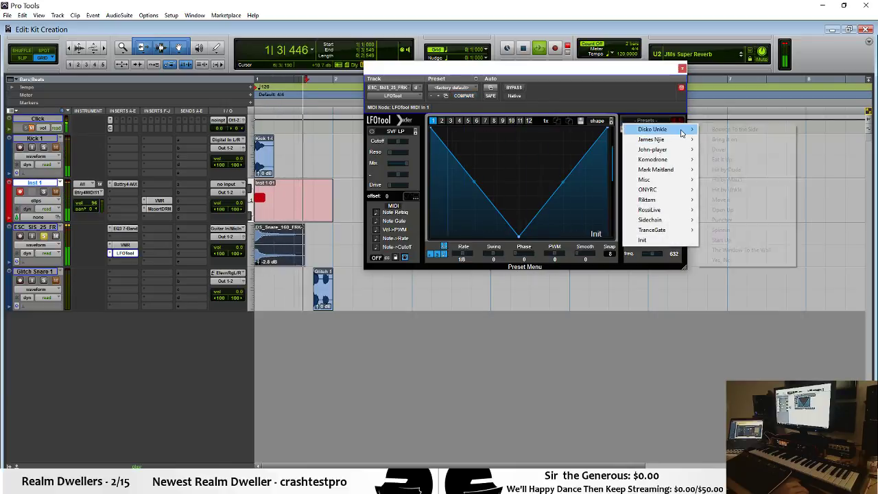
pyautogui.click(746, 151)
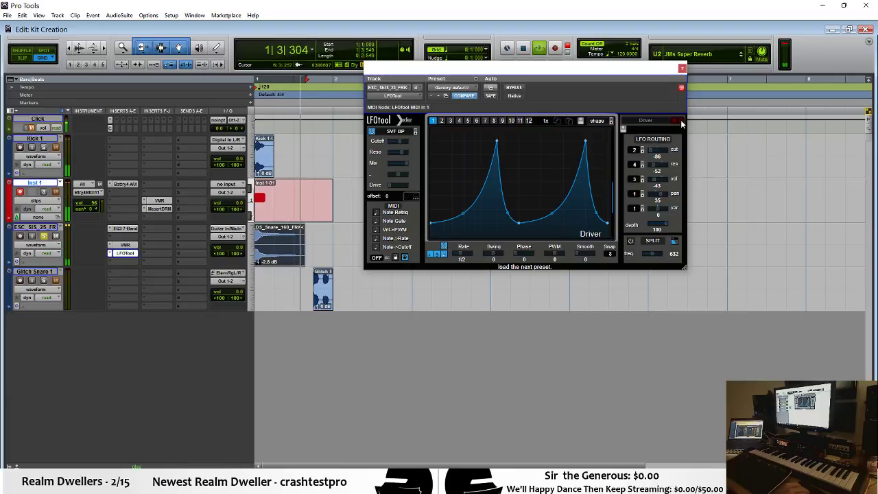
pyautogui.click(681, 123)
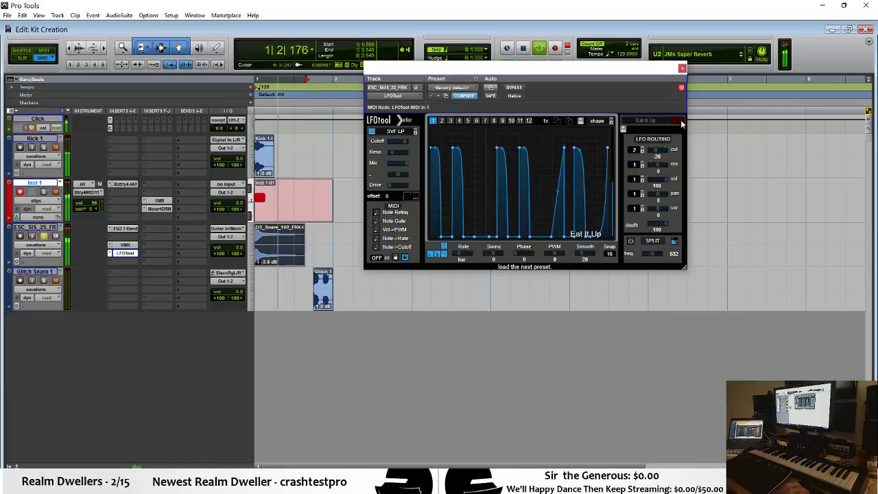
pyautogui.click(681, 123)
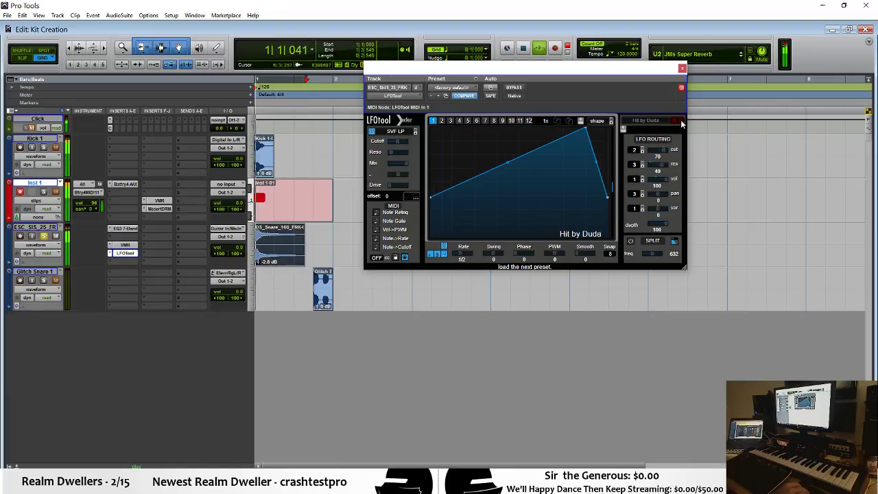
pyautogui.click(681, 123)
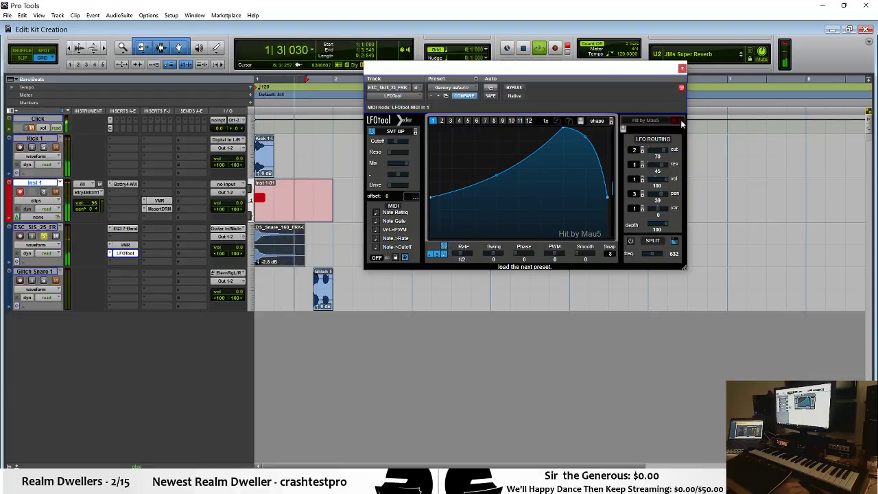
# Step: Switch LFOTool's filter off and on to compare, and try the Low 24 filter type
pyautogui.click(373, 132)
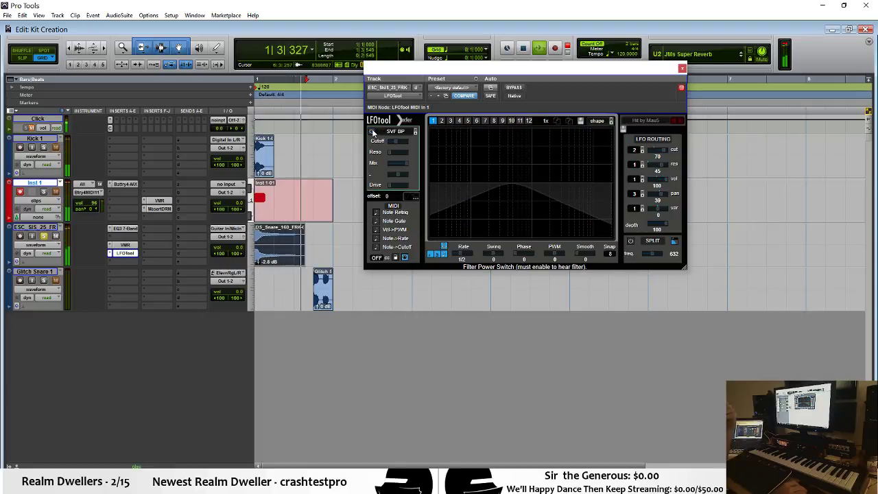
pyautogui.click(372, 131)
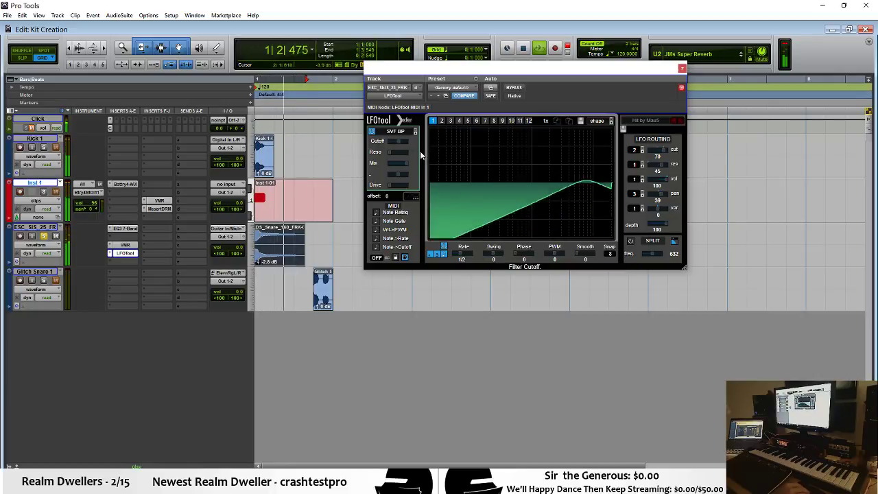
pyautogui.click(404, 132)
pyautogui.moveTo(405, 141)
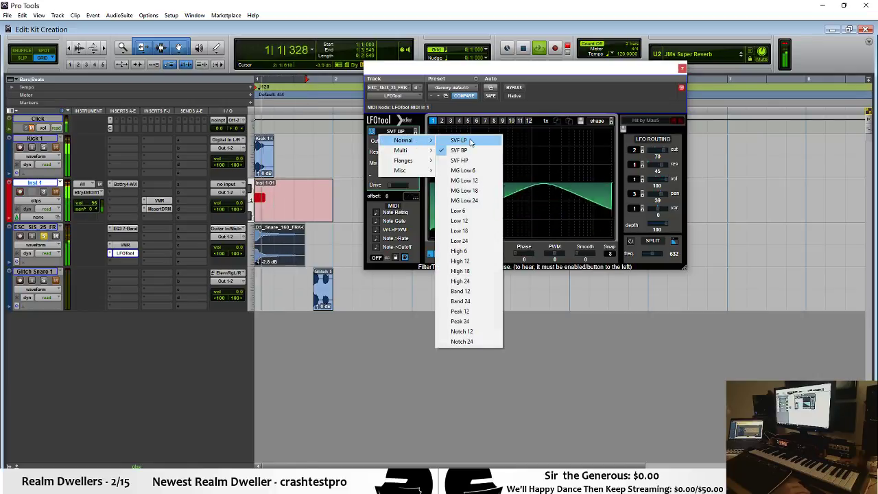
pyautogui.click(458, 240)
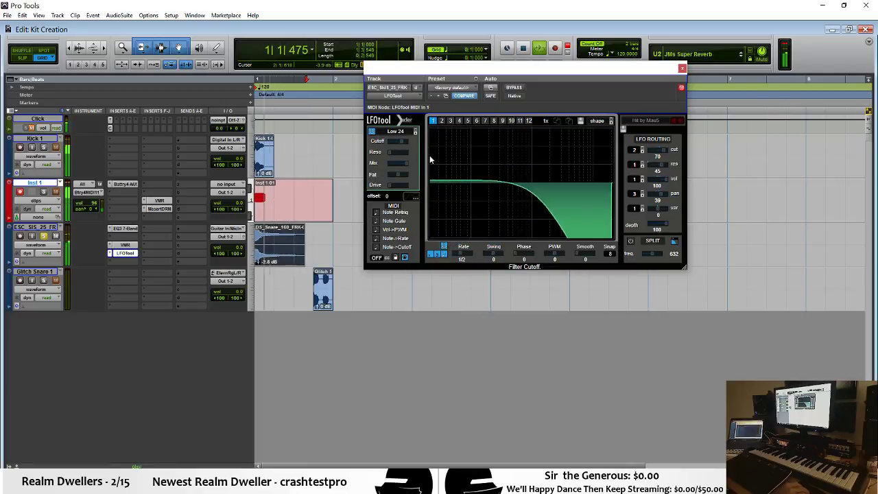
# Step: Try the High 6, High 12 and SVF BP filter types in LFOTool on the snare
pyautogui.click(404, 131)
pyautogui.moveTo(403, 140)
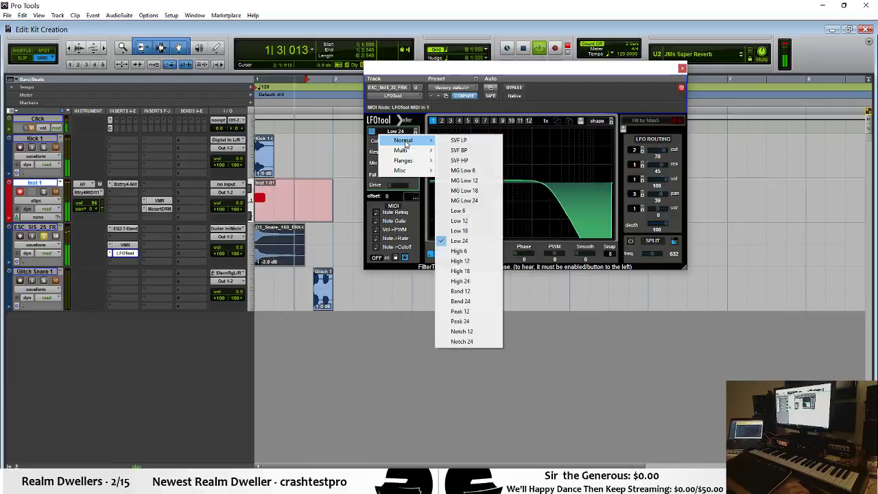
pyautogui.click(483, 242)
pyautogui.click(408, 132)
pyautogui.click(416, 132)
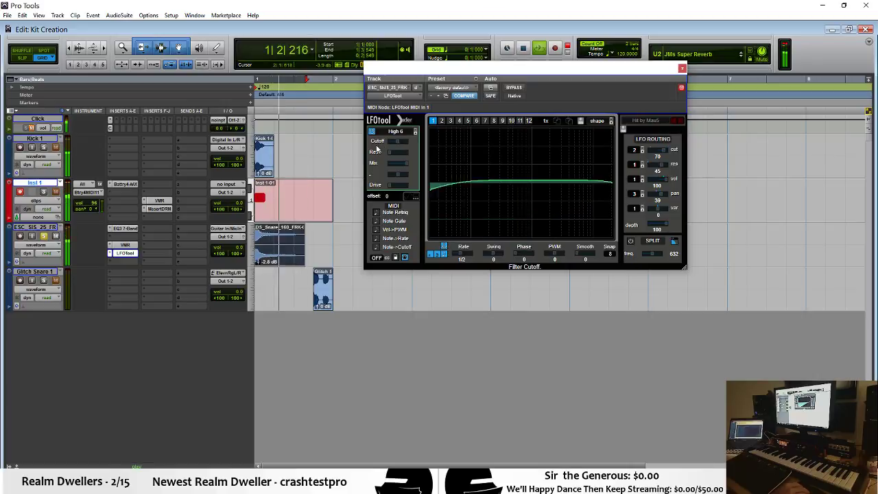
pyautogui.click(415, 132)
pyautogui.moveTo(411, 140)
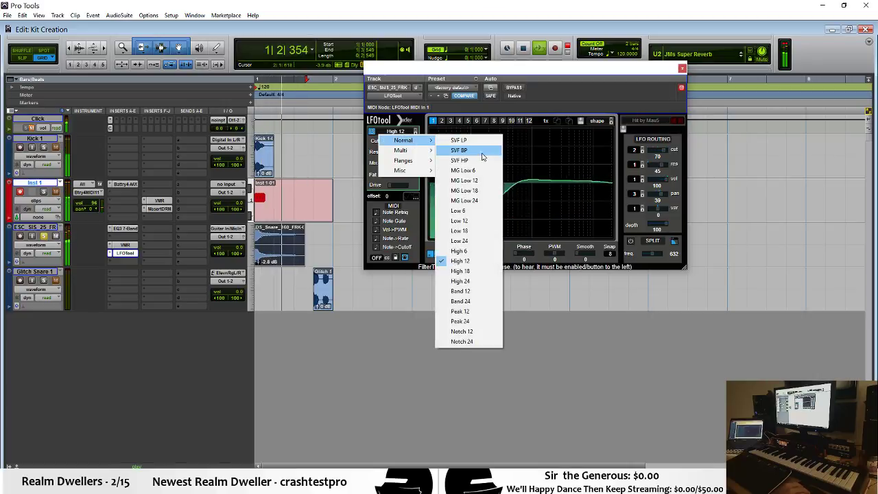
pyautogui.click(432, 151)
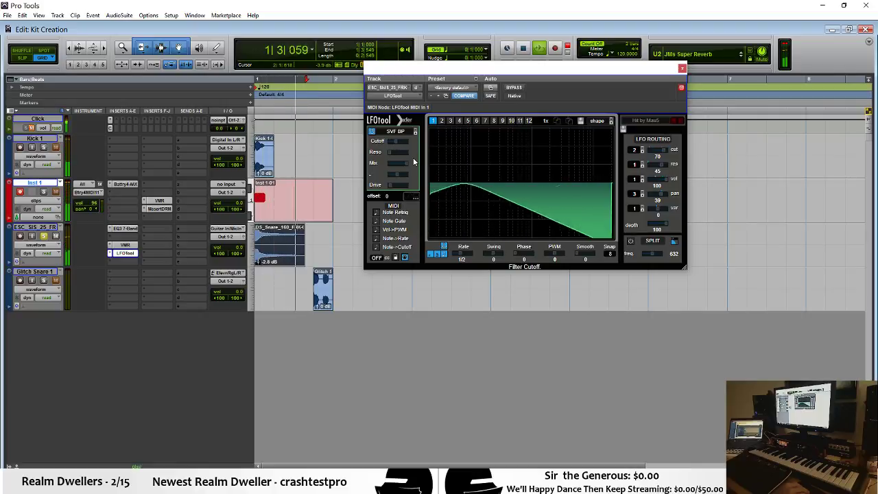
# Step: Try the SVF LP and BP 12 filter types in LFOTool
pyautogui.click(415, 131)
pyautogui.click(407, 132)
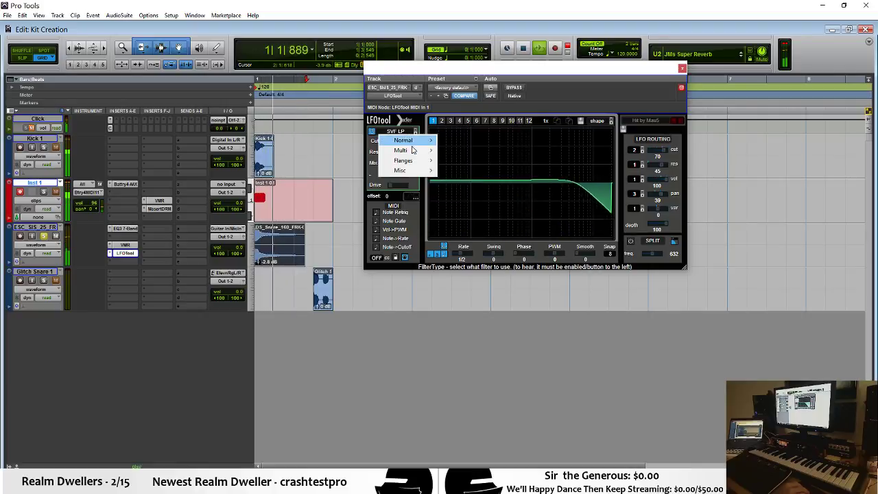
pyautogui.moveTo(413, 151)
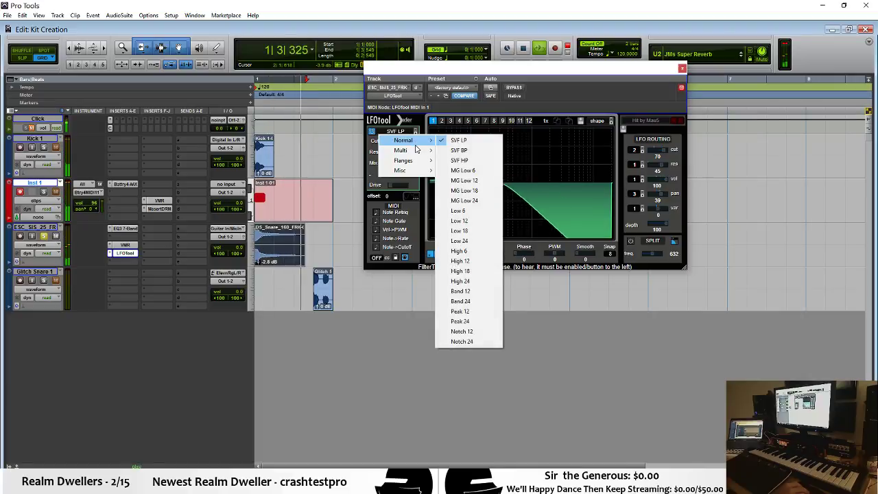
pyautogui.click(464, 231)
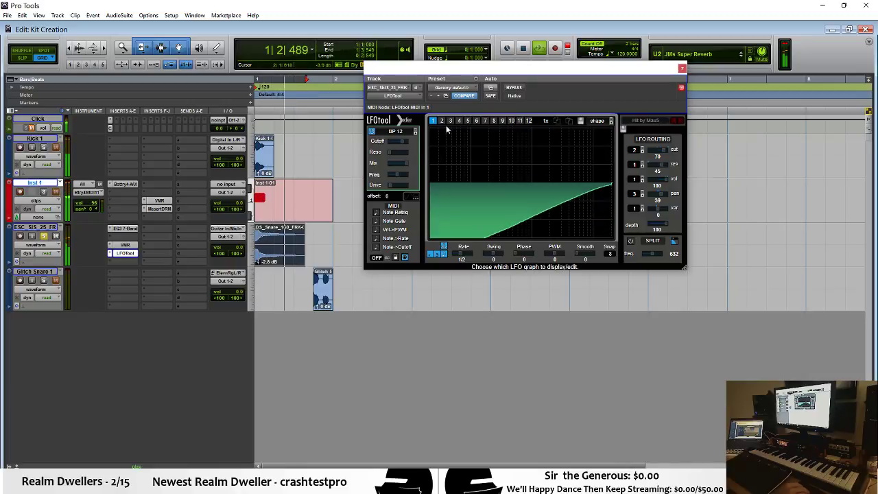
# Step: Audition successive LFOTool presets on the snare, from Hit by Unkle onward, and settle on Weird Resolve
pyautogui.click(679, 122)
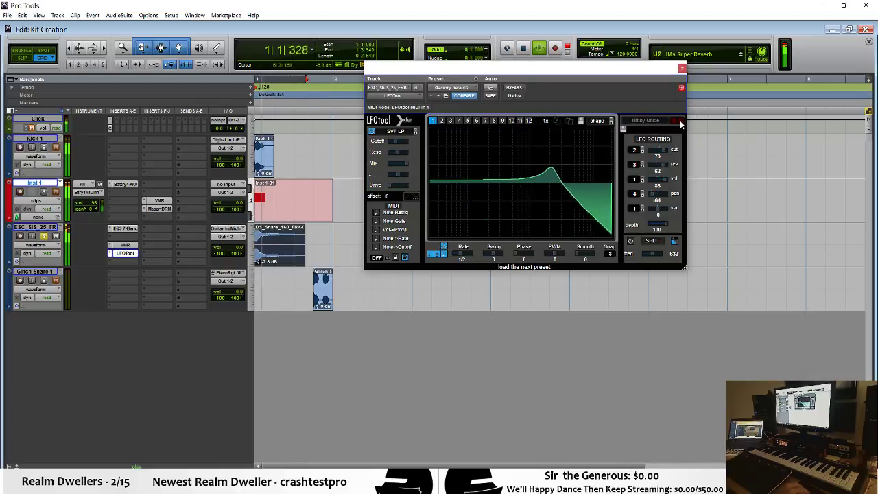
pyautogui.click(681, 124)
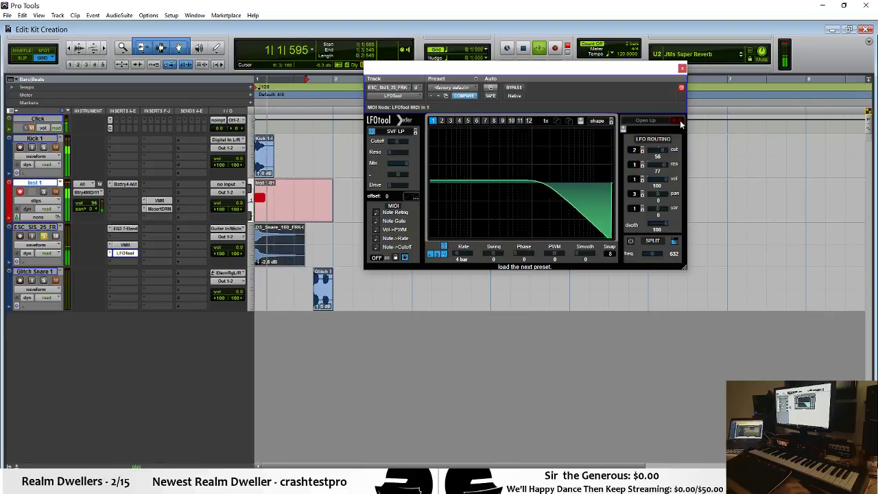
pyautogui.click(681, 124)
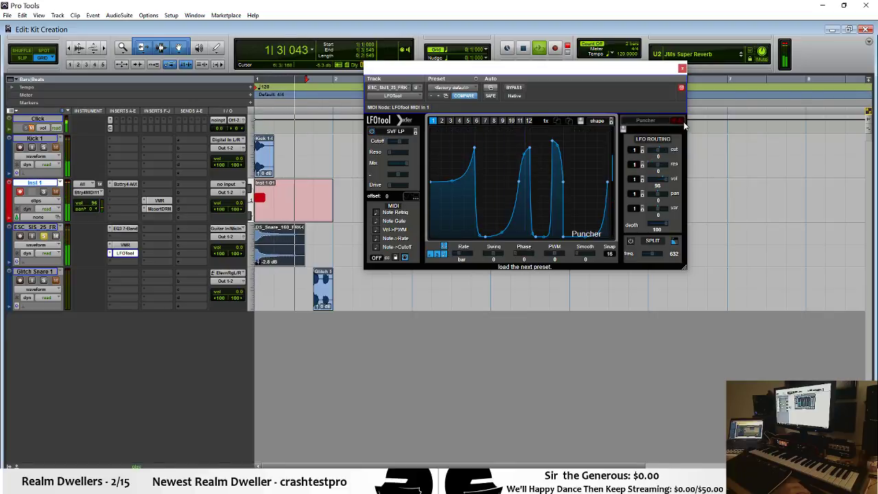
pyautogui.click(681, 124)
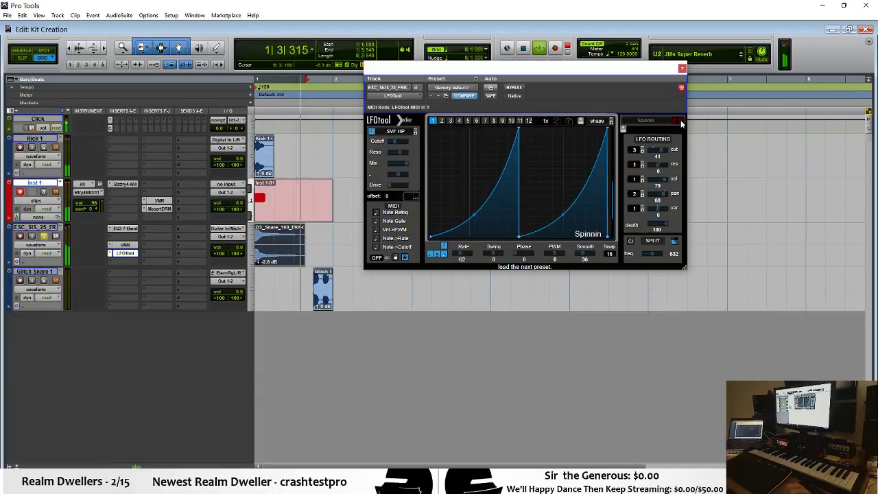
pyautogui.click(681, 124)
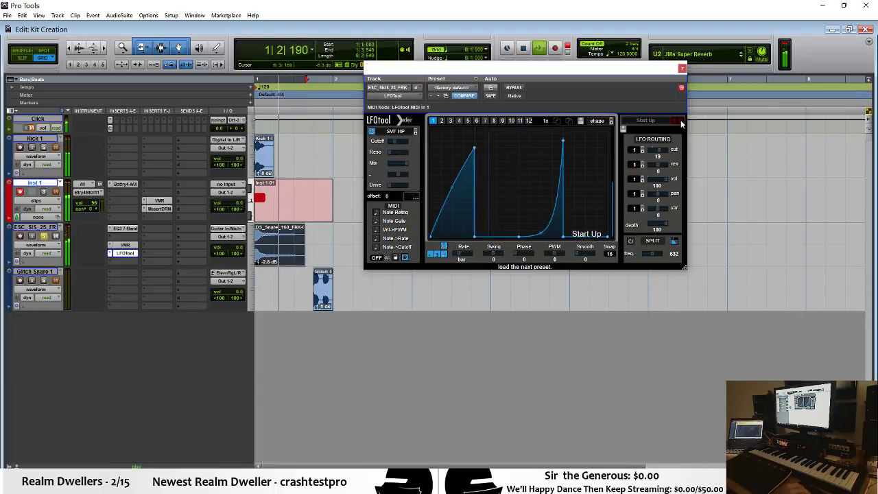
pyautogui.click(681, 124)
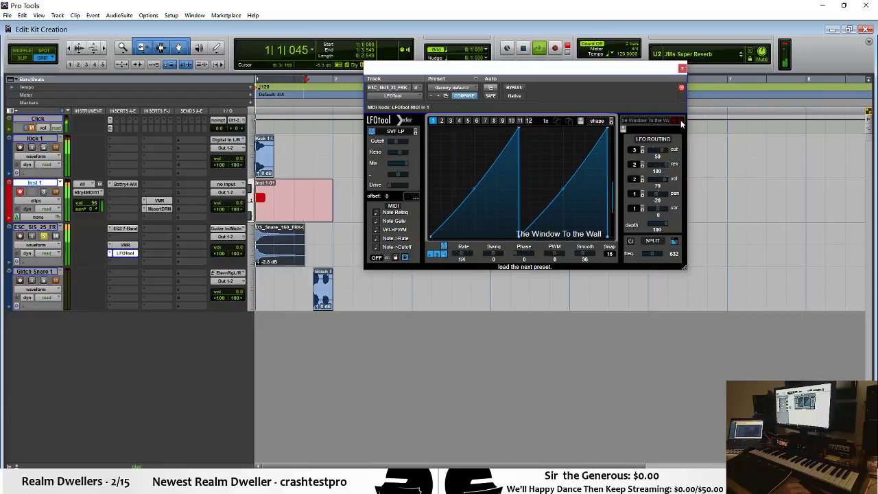
pyautogui.click(681, 124)
pyautogui.click(680, 124)
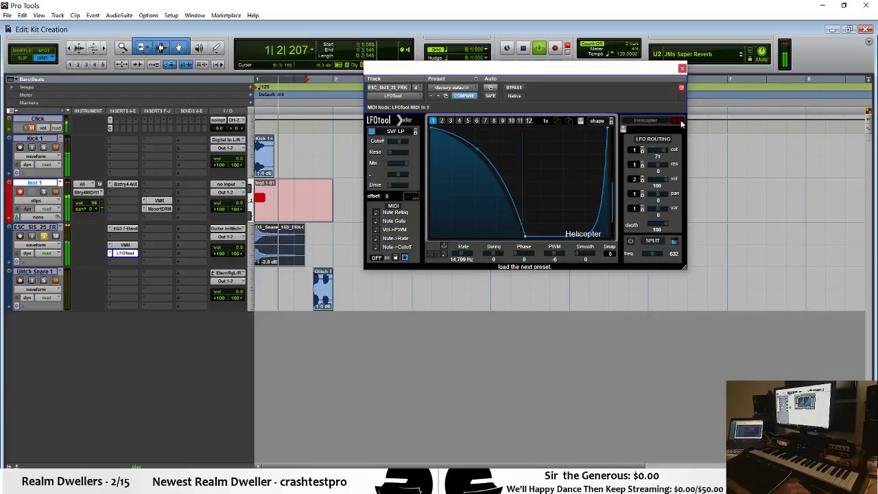
pyautogui.click(681, 124)
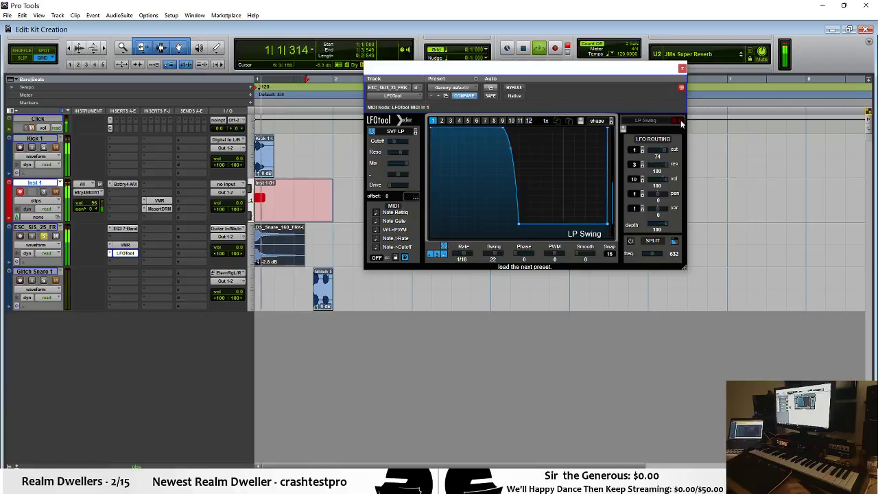
pyautogui.click(681, 124)
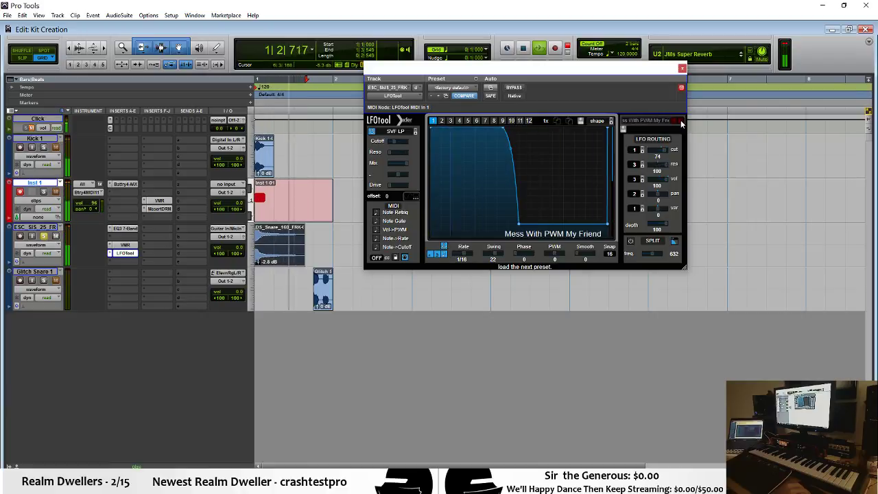
pyautogui.click(681, 125)
pyautogui.click(681, 124)
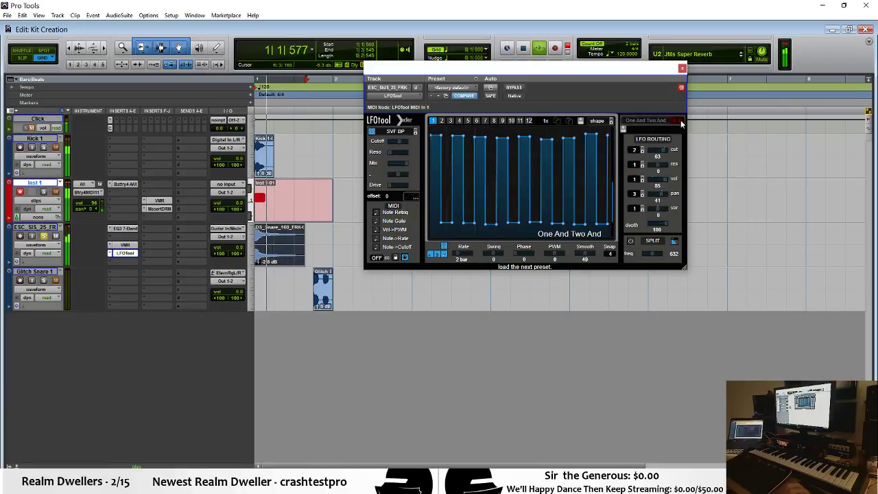
pyautogui.click(681, 124)
pyautogui.click(681, 124)
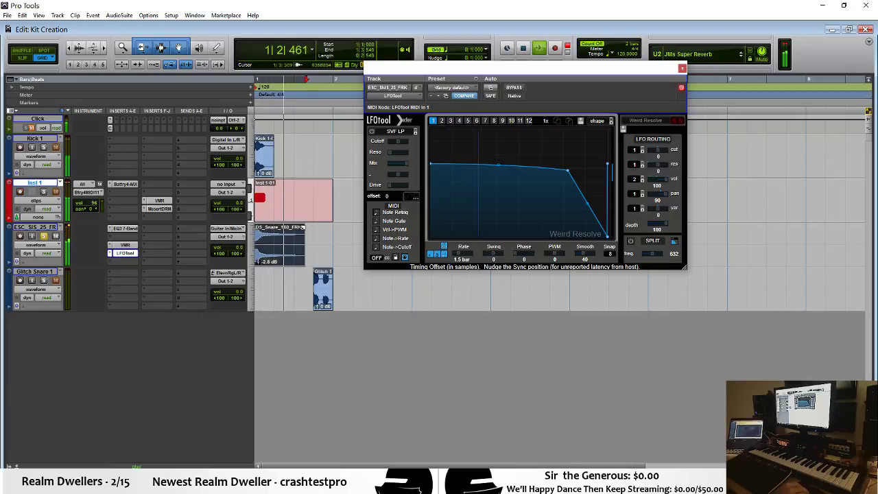
# Step: Lower the sampled snare clip's gain to -3.8 dB and compare the sound with LFOTool bypassed and active
pyautogui.click(259, 264)
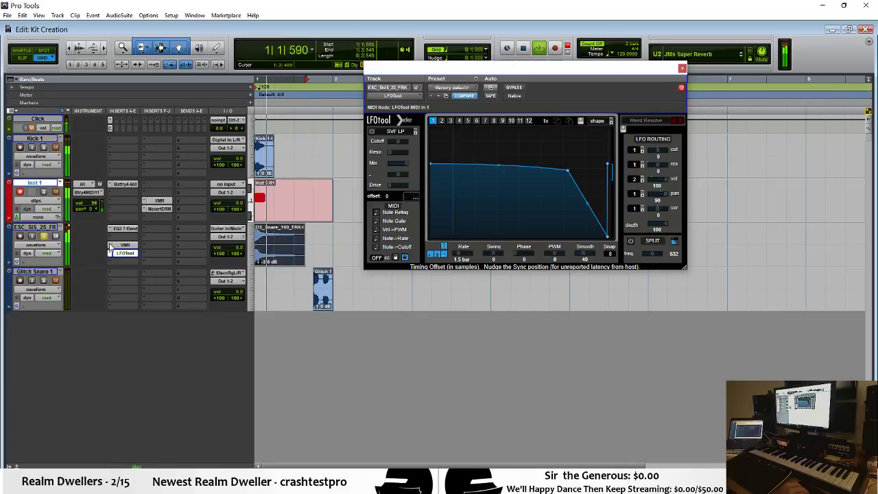
pyautogui.click(576, 125)
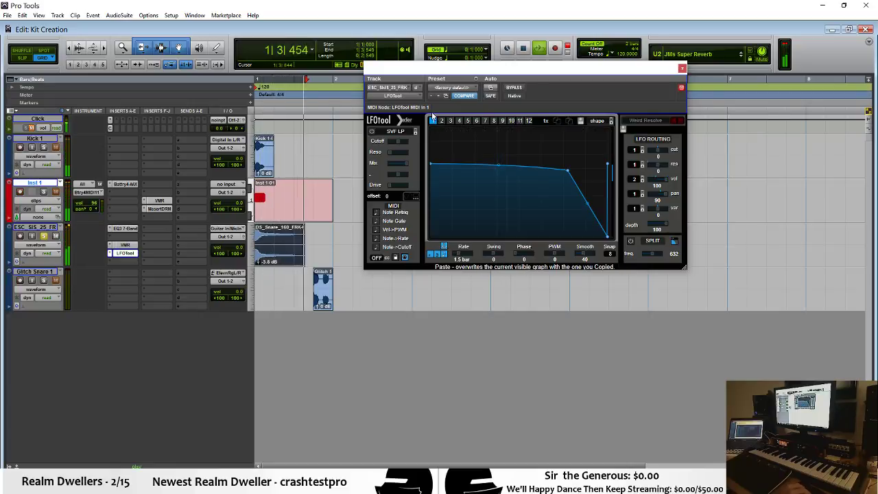
pyautogui.click(511, 87)
pyautogui.click(514, 87)
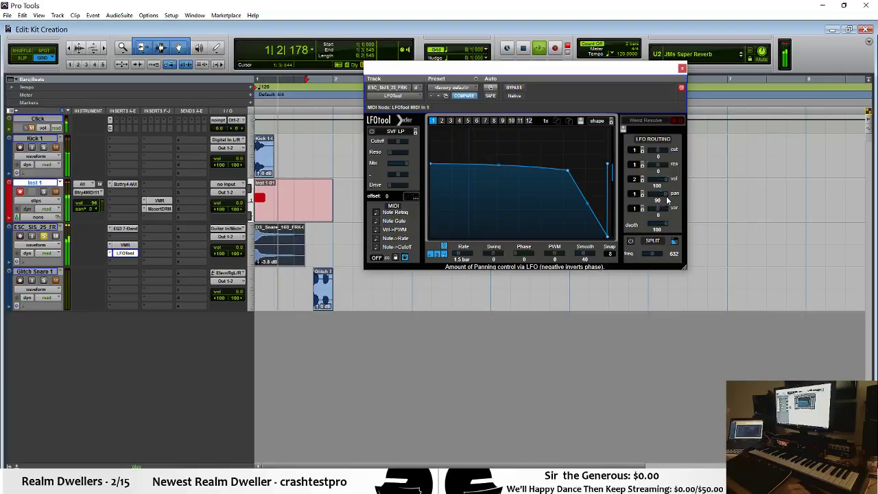
# Step: Set the LFO pan amount to 0 in LFOTool's routing section
pyautogui.moveTo(650, 194); pyautogui.dragTo(644, 197)
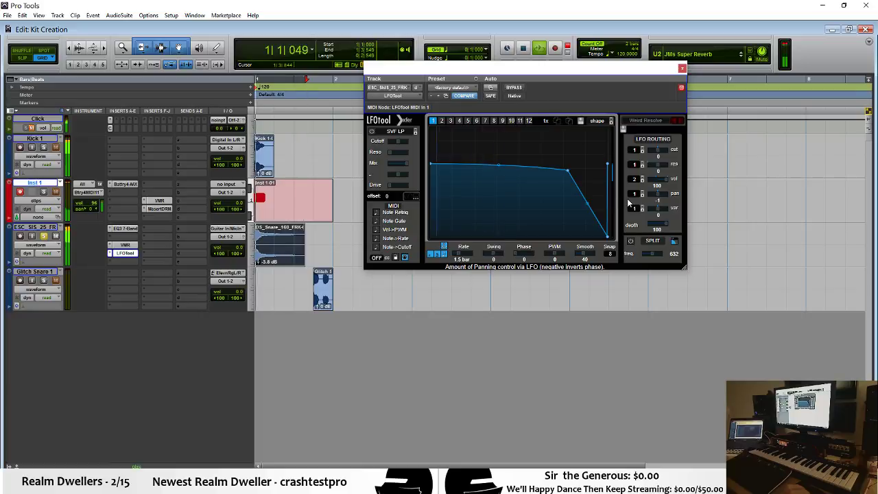
pyautogui.moveTo(630, 204); pyautogui.dragTo(630, 205)
pyautogui.moveTo(645, 196); pyautogui.dragTo(649, 199)
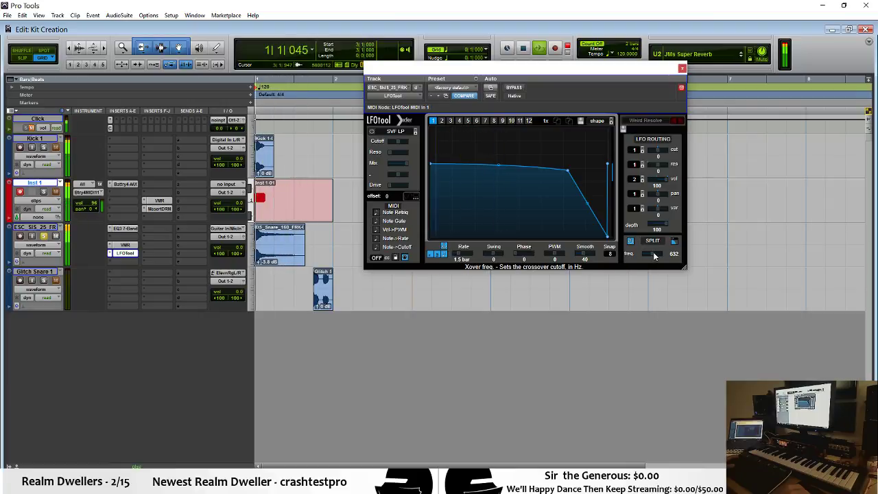
# Step: Lower LFOTool's split crossover frequency to 170 Hz, leave frequency splitting off and close the plug-in
pyautogui.moveTo(653, 254); pyautogui.dragTo(637, 255)
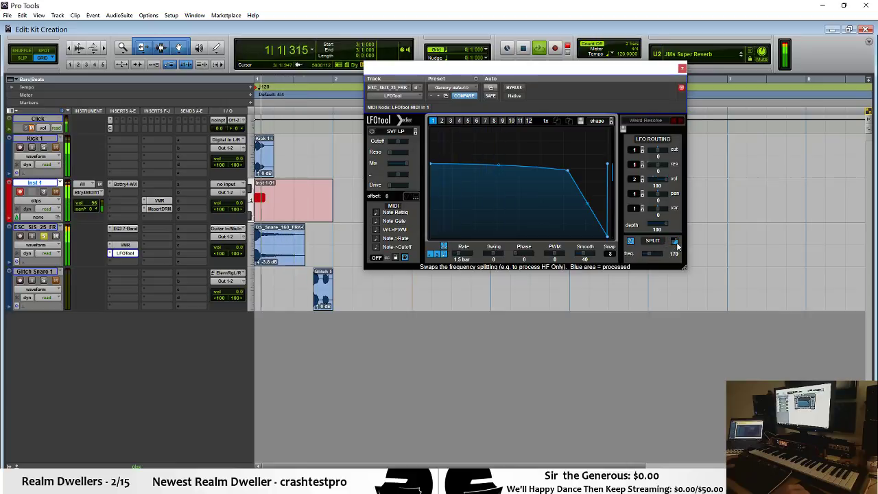
pyautogui.click(631, 241)
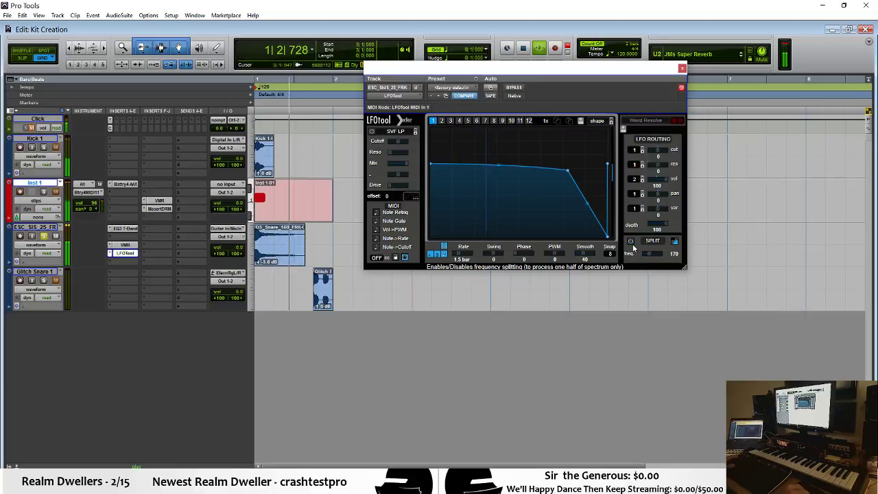
pyautogui.click(681, 69)
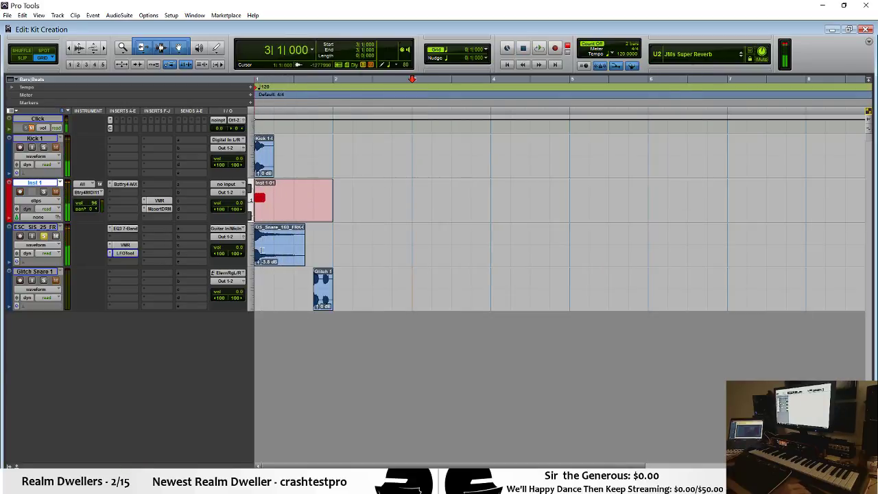
# Step: Return the playback position to the start of bar 1, play the snare briefly and select its clip
pyautogui.click(290, 283)
pyautogui.click(273, 282)
pyautogui.click(262, 281)
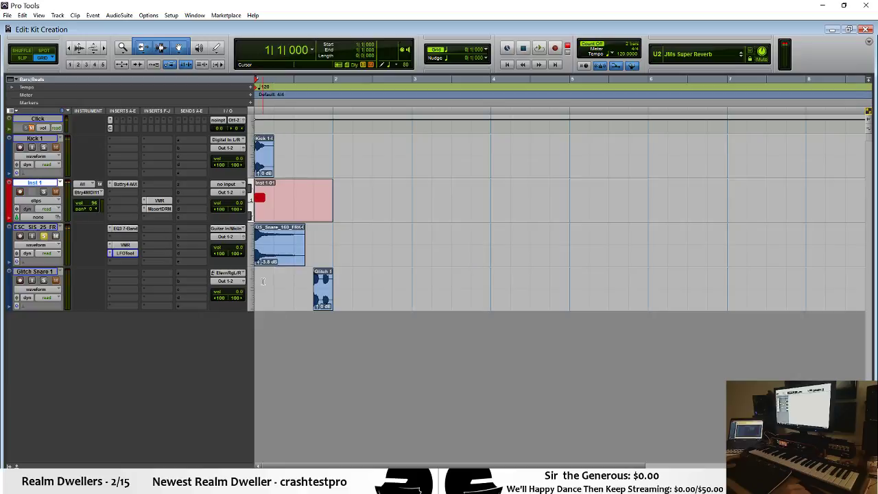
pyautogui.press('space')
pyautogui.press('space')
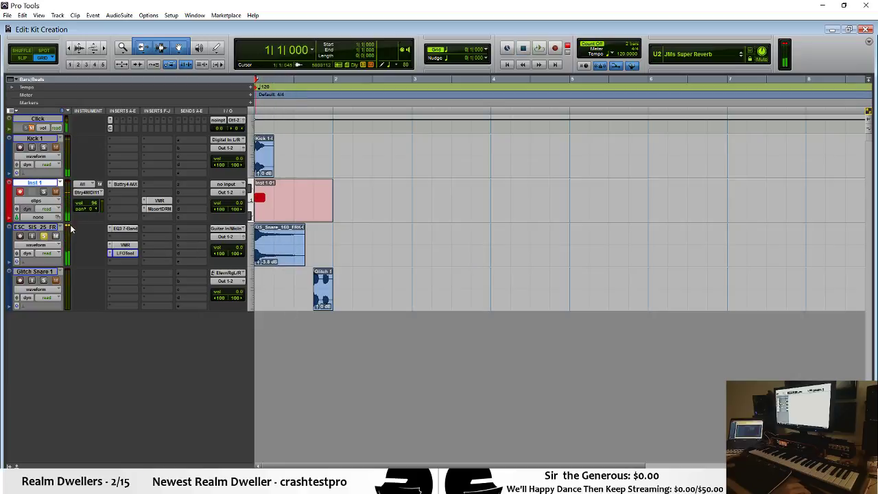
pyautogui.click(258, 257)
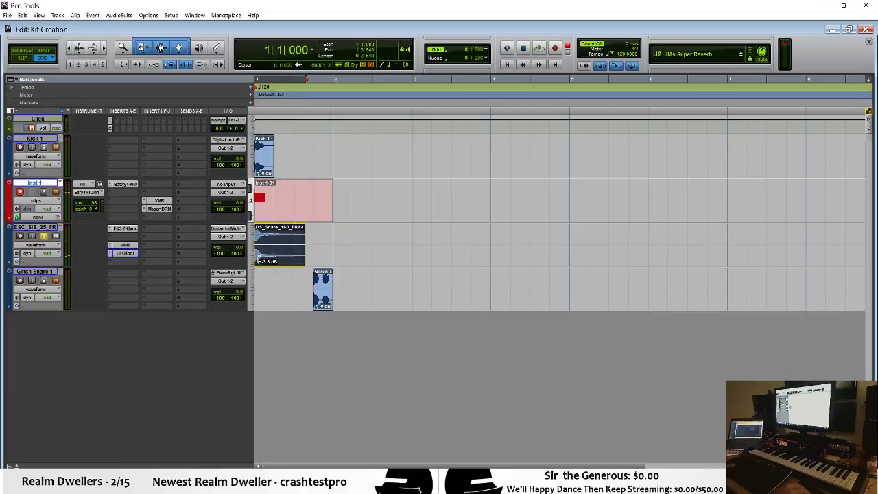
# Step: Check the snare's Virtual Mix Rack and LFOTool settings, and lower the snare clip's gain to -7.5 dB
pyautogui.click(125, 246)
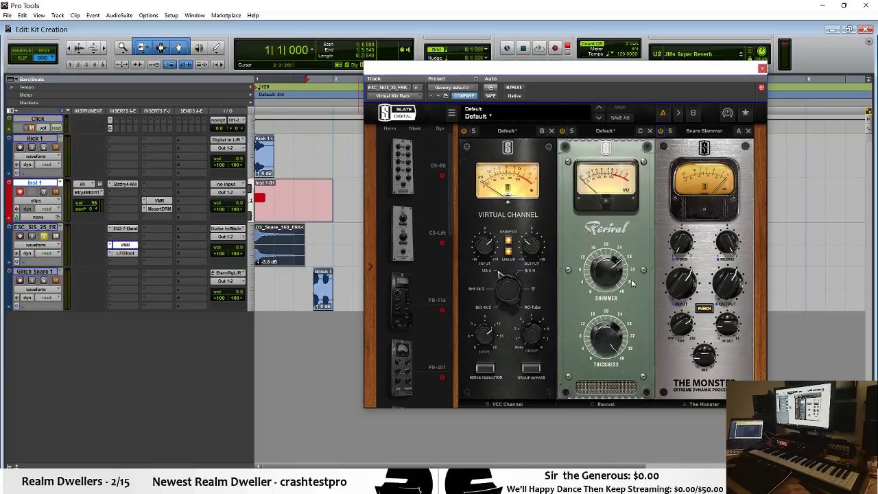
pyautogui.click(761, 68)
pyautogui.click(123, 253)
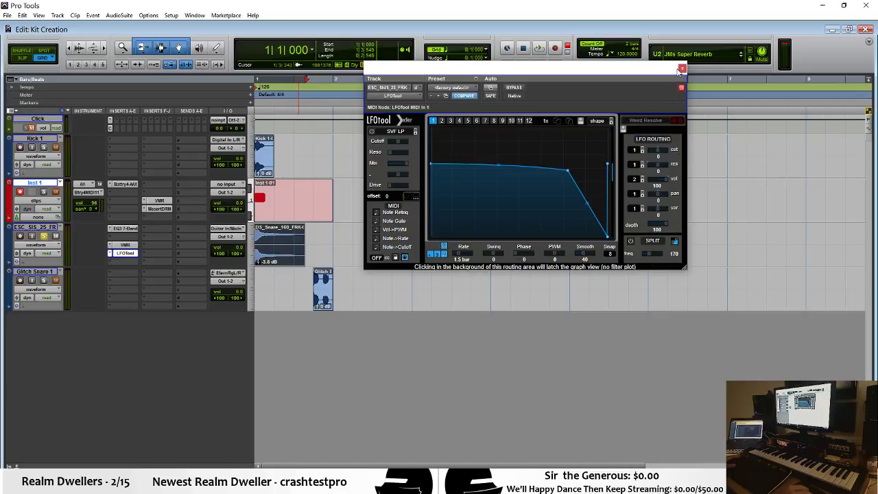
pyautogui.click(681, 69)
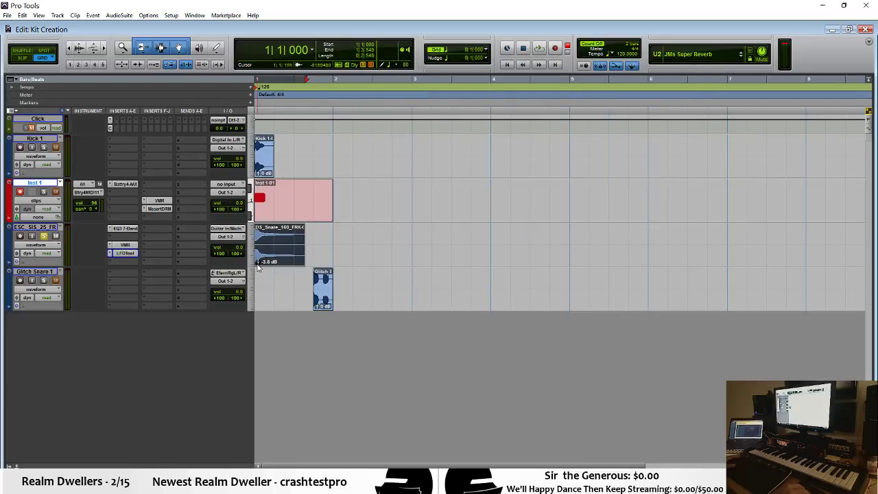
pyautogui.moveTo(258, 267); pyautogui.dragTo(259, 267)
pyautogui.press('space')
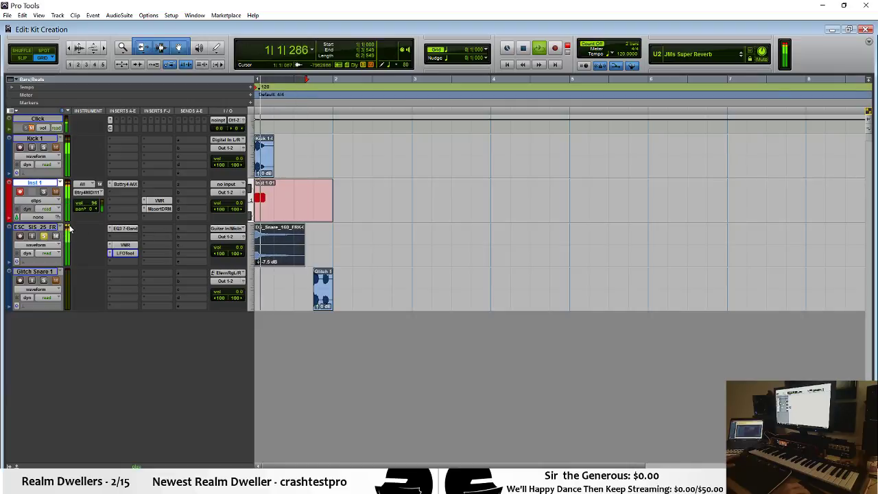
# Step: Try small boosts and cuts with EQ3's high-frequency band at around 9 kHz, and reset the band's gain to 0 dB
pyautogui.click(128, 228)
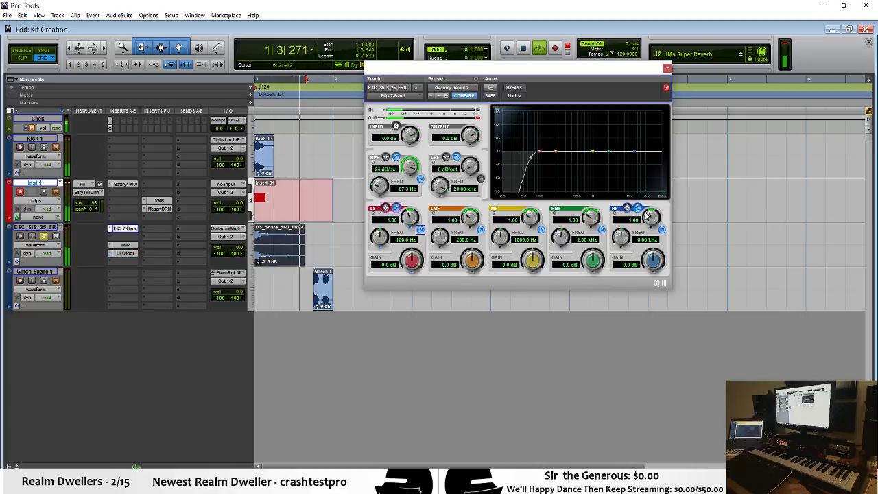
pyautogui.moveTo(652, 258)
pyautogui.mouseDown()
pyautogui.moveTo(644, 278)
pyautogui.moveTo(648, 270)
pyautogui.mouseUp()
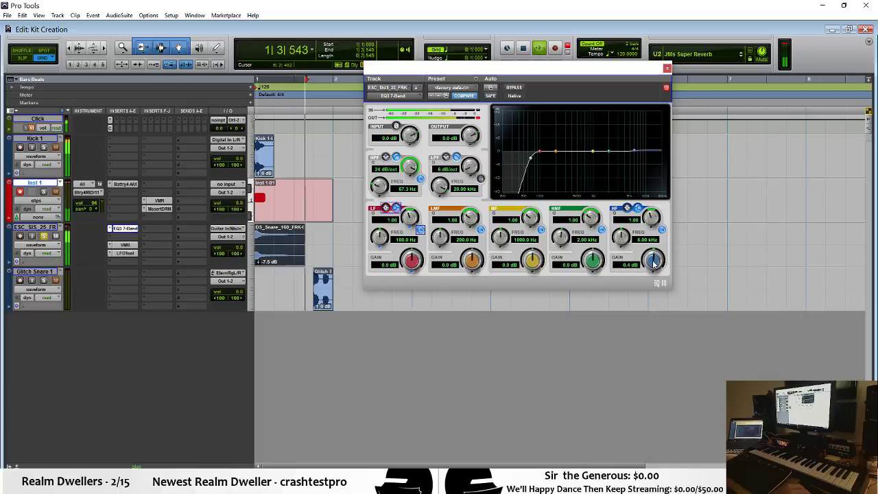
pyautogui.moveTo(625, 228); pyautogui.dragTo(624, 215)
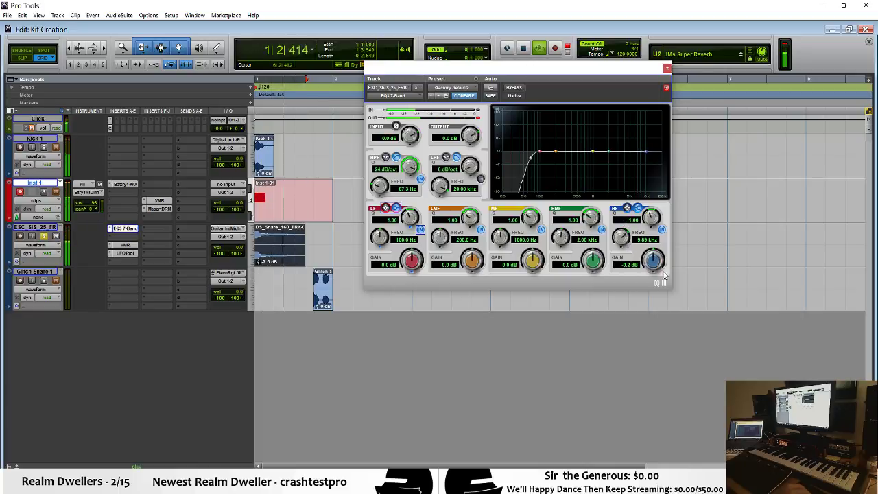
pyautogui.moveTo(664, 275); pyautogui.dragTo(664, 283)
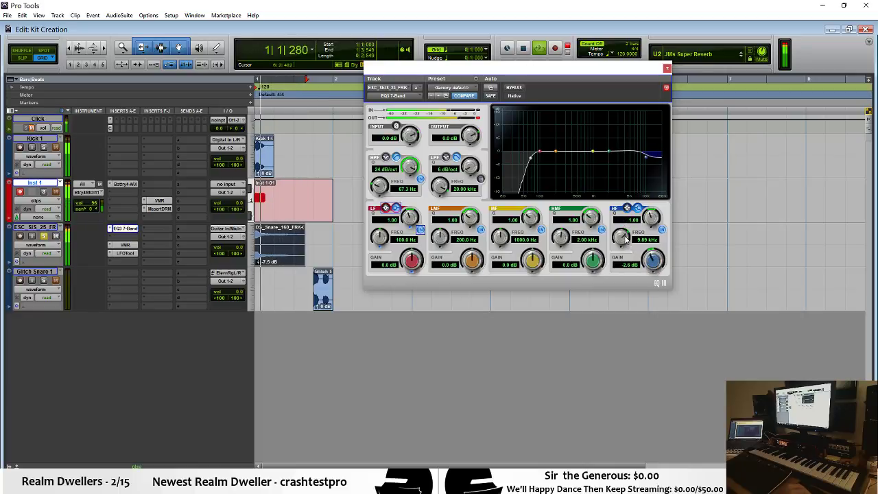
pyautogui.moveTo(652, 262)
pyautogui.mouseDown()
pyautogui.moveTo(651, 245)
pyautogui.moveTo(654, 266)
pyautogui.mouseUp()
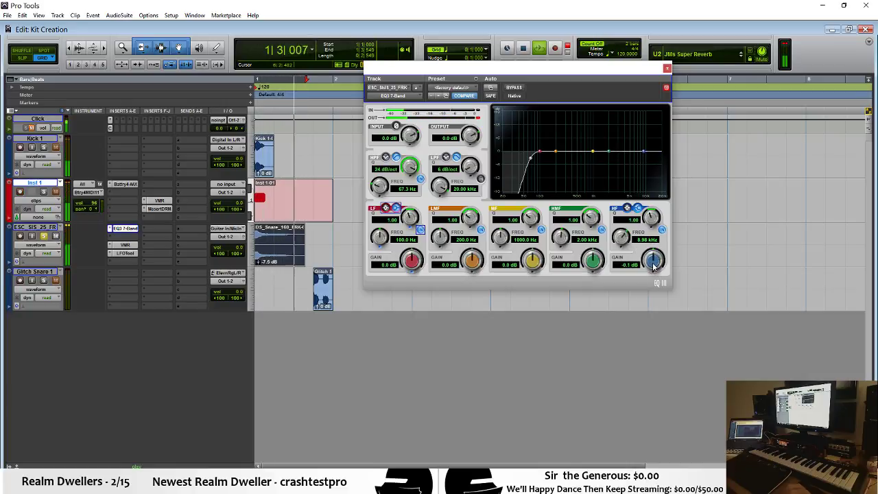
pyautogui.keyDown('alt'); pyautogui.click(652, 266); pyautogui.keyUp('alt')
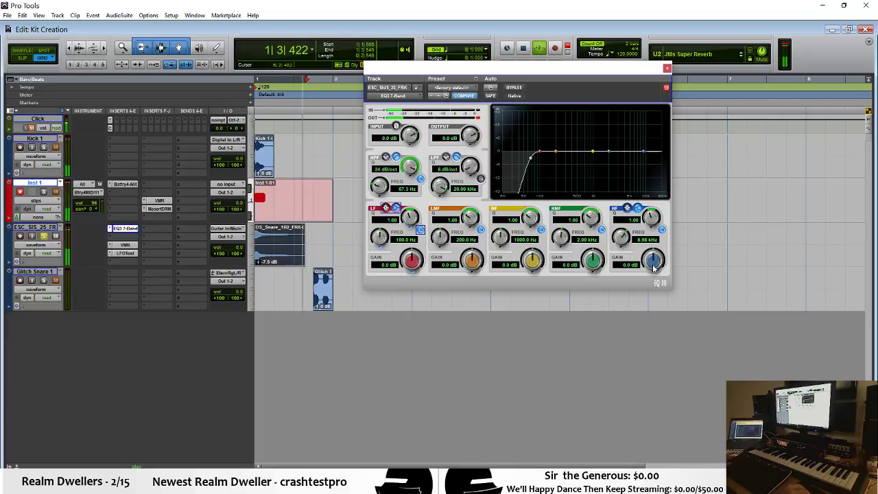
pyautogui.click(666, 67)
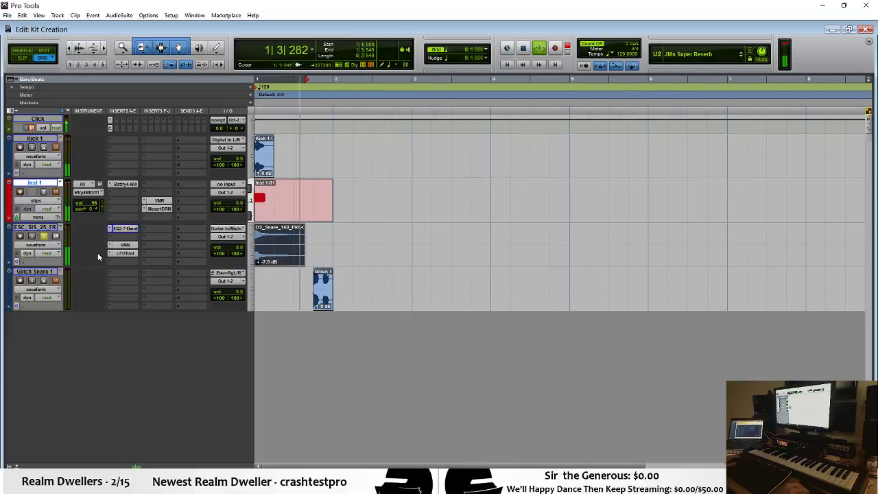
# Step: Insert the stereo CLA-3A compressor after LFOTool on the snare track and play the loop through it
pyautogui.click(129, 261)
pyautogui.moveTo(172, 275)
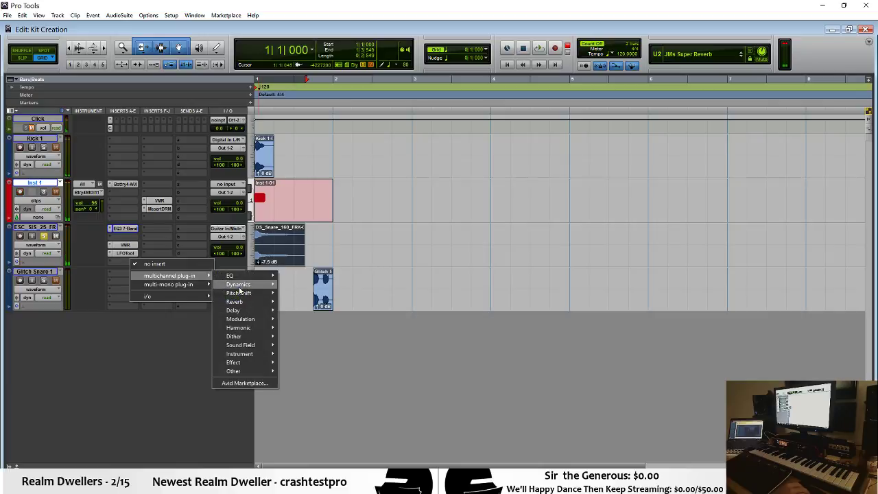
pyautogui.moveTo(258, 289)
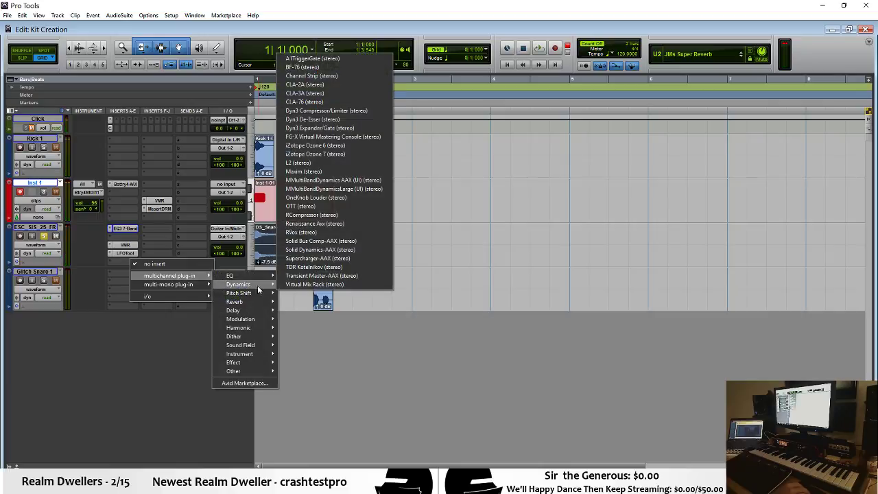
pyautogui.click(347, 93)
pyautogui.moveTo(485, 68); pyautogui.dragTo(503, 76)
pyautogui.press('space')
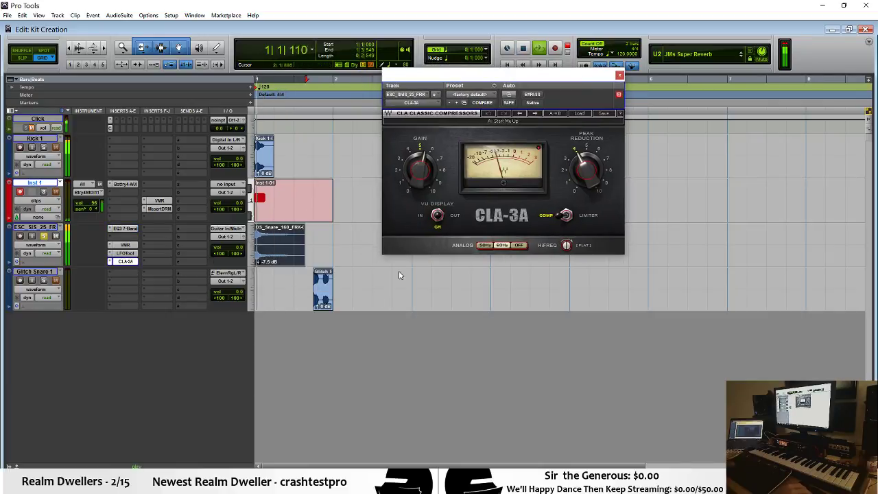
# Step: Raise the sampled snare clip's gain to -4.6 dB
pyautogui.click(258, 261)
pyautogui.moveTo(258, 263); pyautogui.dragTo(257, 260)
# Step: Set the CLA-3A's peak reduction to just under 5 and its gain to 5 while the snare plays
pyautogui.moveTo(598, 167); pyautogui.dragTo(598, 160)
pyautogui.moveTo(434, 171); pyautogui.dragTo(435, 212)
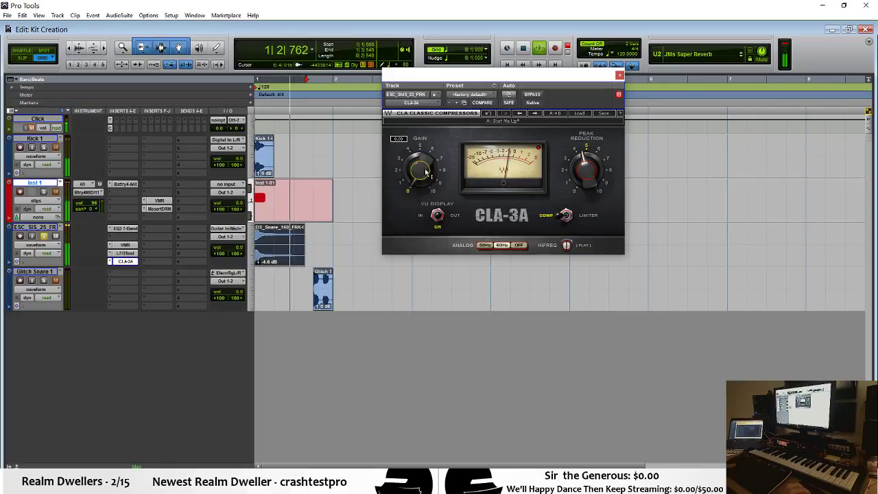
pyautogui.click(63, 227)
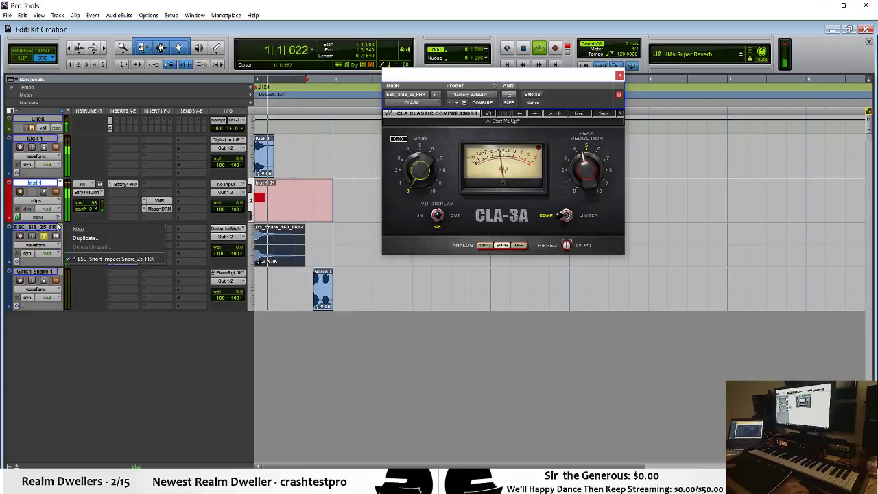
pyautogui.click(60, 227)
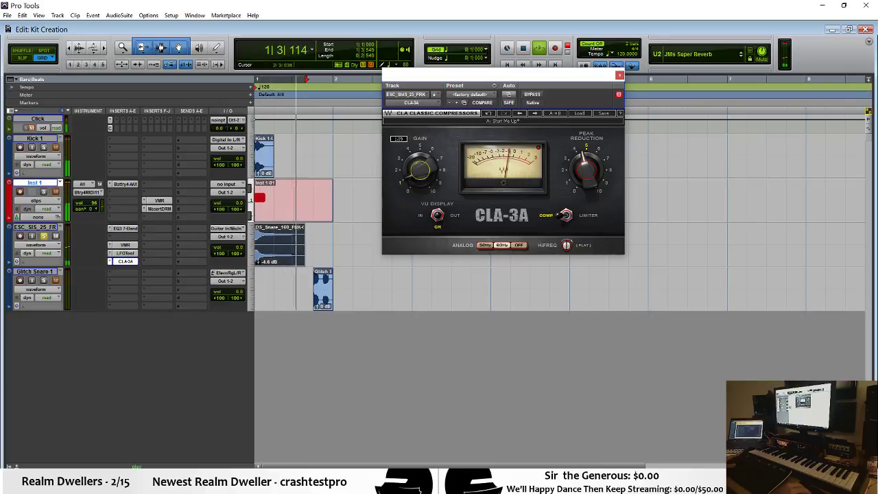
pyautogui.moveTo(419, 171); pyautogui.dragTo(419, 151)
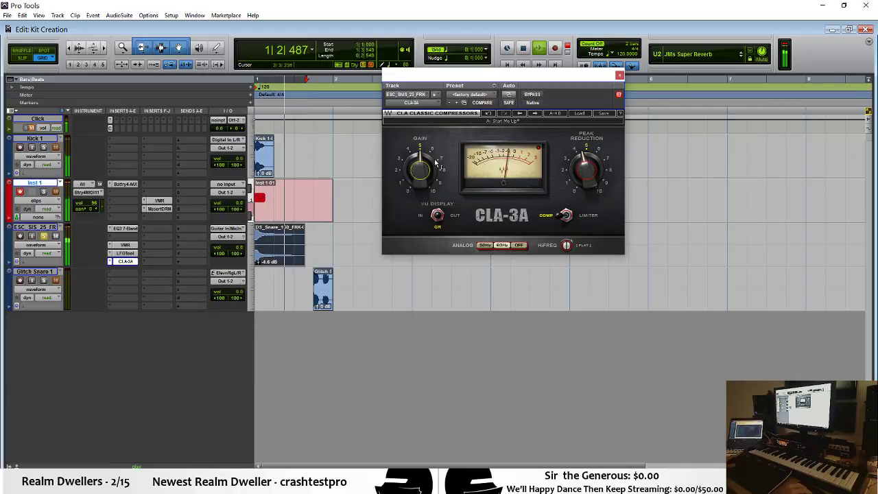
# Step: Compare the snare with the CLA-3A bypassed and active, close the compressor and stop playback
pyautogui.click(532, 95)
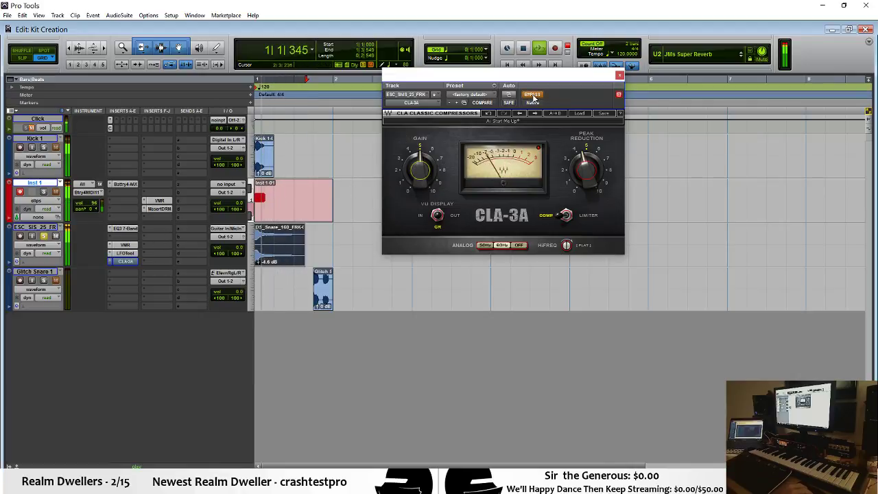
pyautogui.click(515, 198)
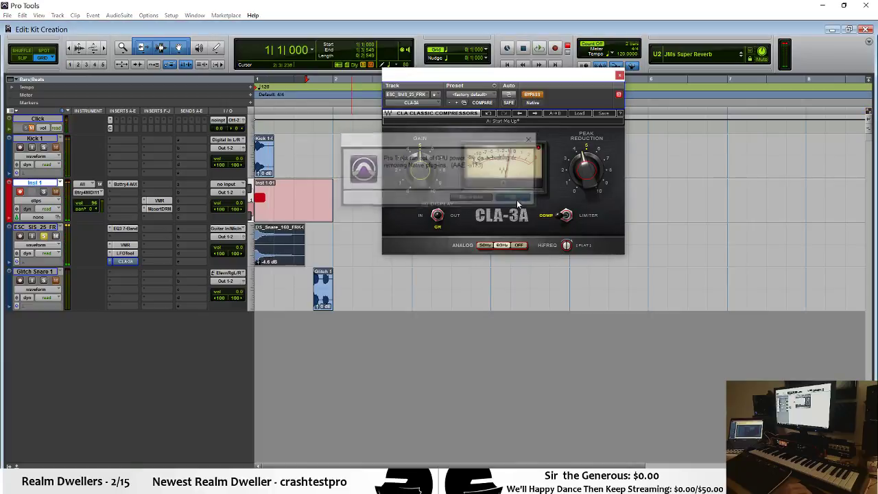
pyautogui.press('space')
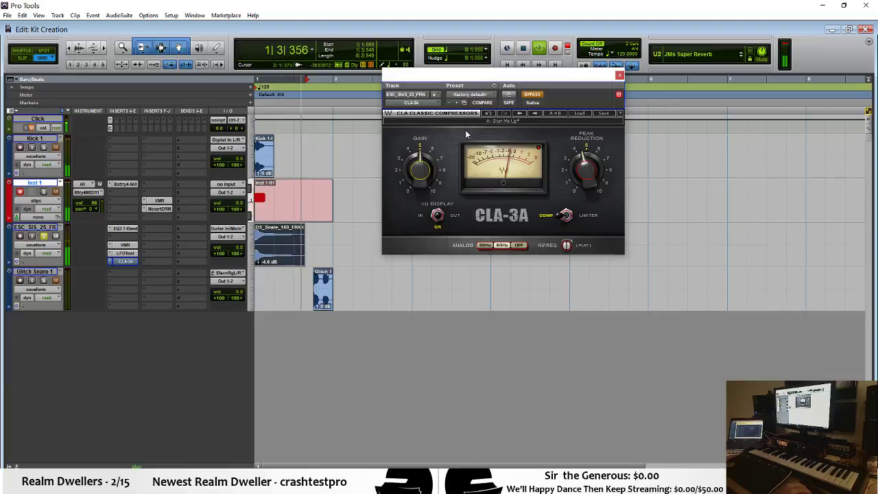
pyautogui.click(532, 95)
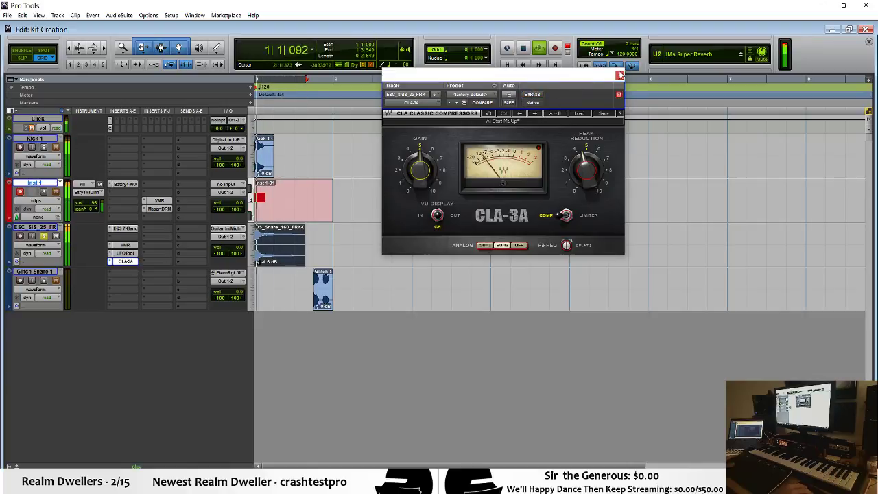
pyautogui.click(619, 76)
pyautogui.press('space')
# Step: Replace the CLA-3A on the snare track with the stereo L2 limiter
pyautogui.click(109, 266)
pyautogui.moveTo(147, 275)
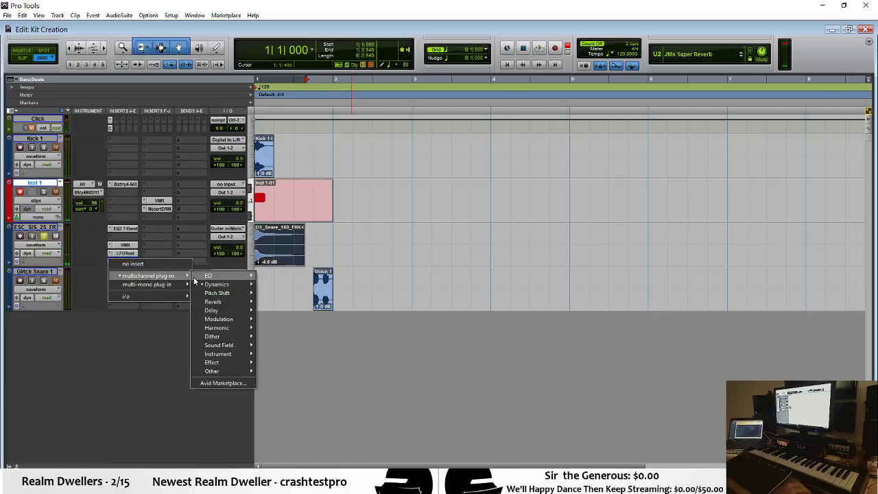
pyautogui.moveTo(223, 283)
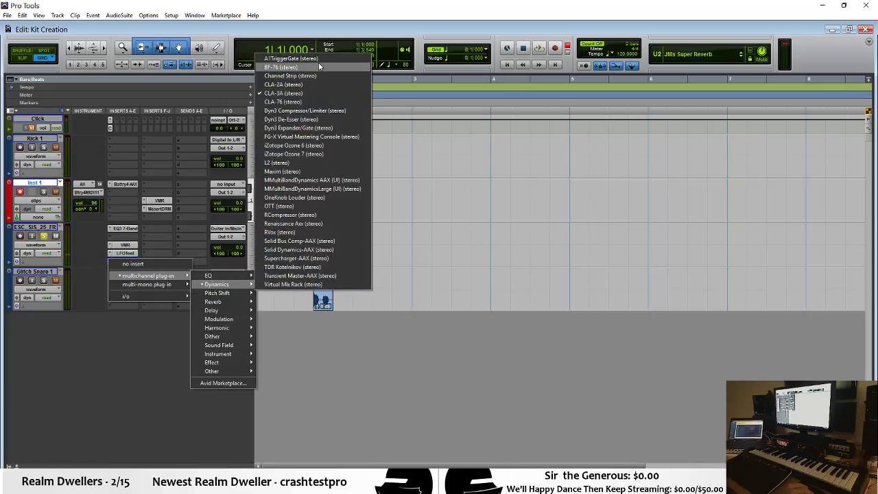
pyautogui.click(316, 161)
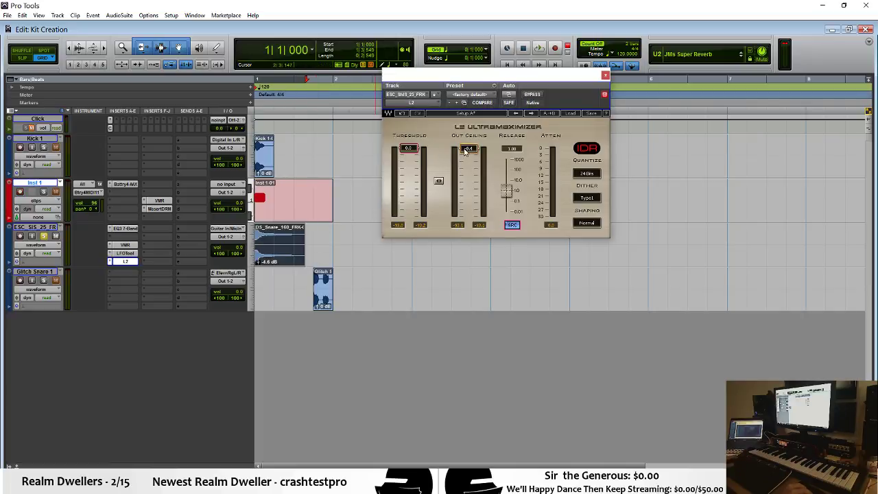
# Step: Set the L2's output ceiling to -0.3 dB and its threshold to -1.6 dB during playback, and close it
pyautogui.press('space')
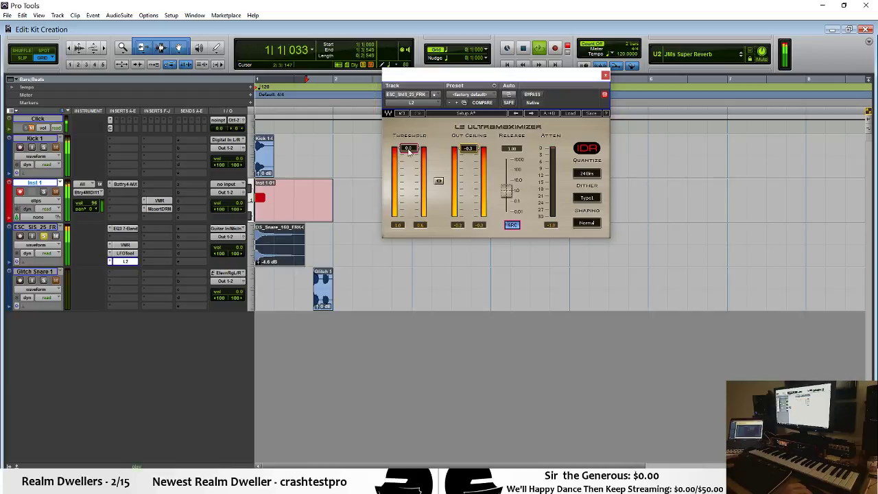
pyautogui.moveTo(410, 148)
pyautogui.mouseDown()
pyautogui.moveTo(409, 172)
pyautogui.moveTo(409, 152)
pyautogui.mouseUp()
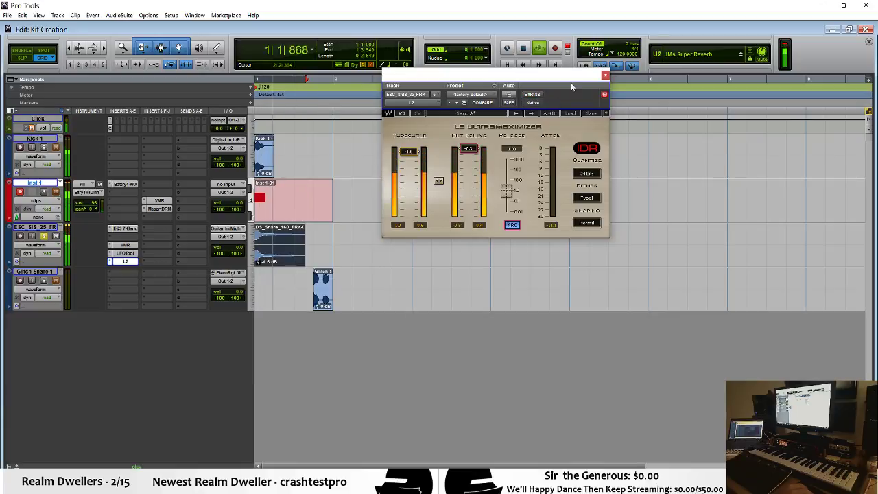
pyautogui.click(605, 75)
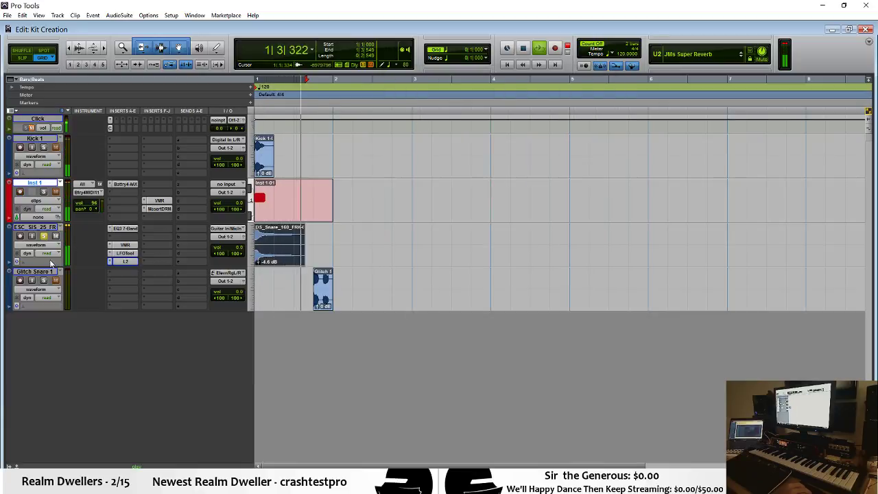
# Step: Open the EQ3 7-Band on the snare track
pyautogui.click(127, 228)
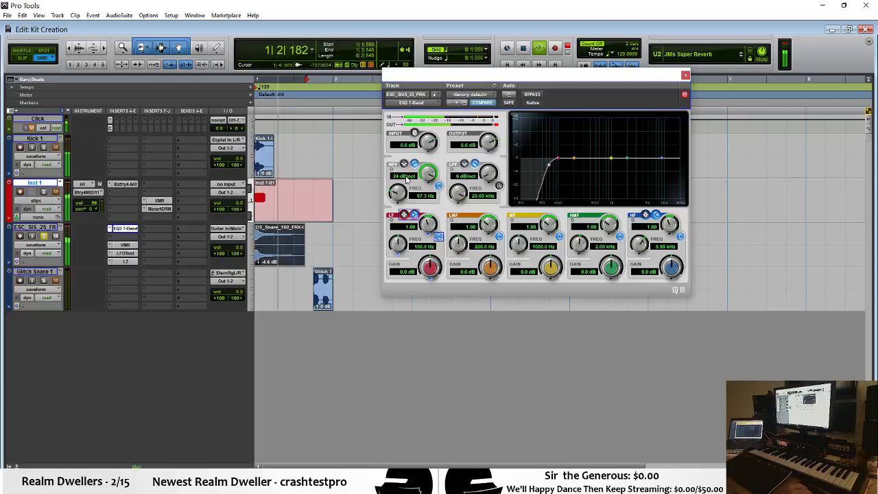